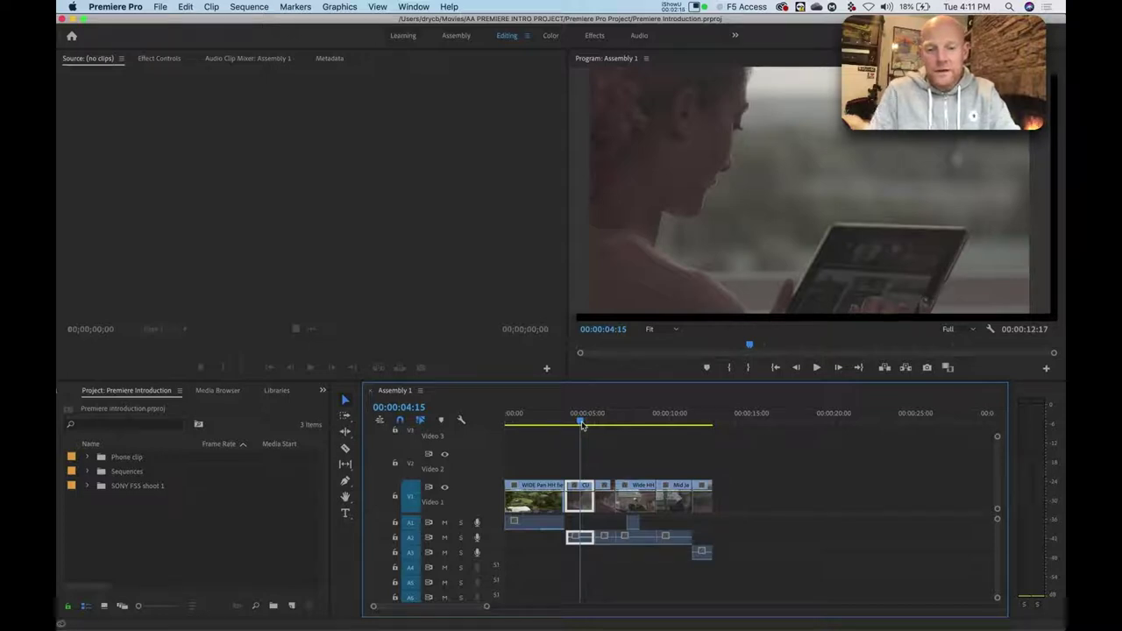
- Match frame the CU tilt nona ipad clip from 00:00:04:08 in the sequence and scrub through its source footage
click(579, 421)
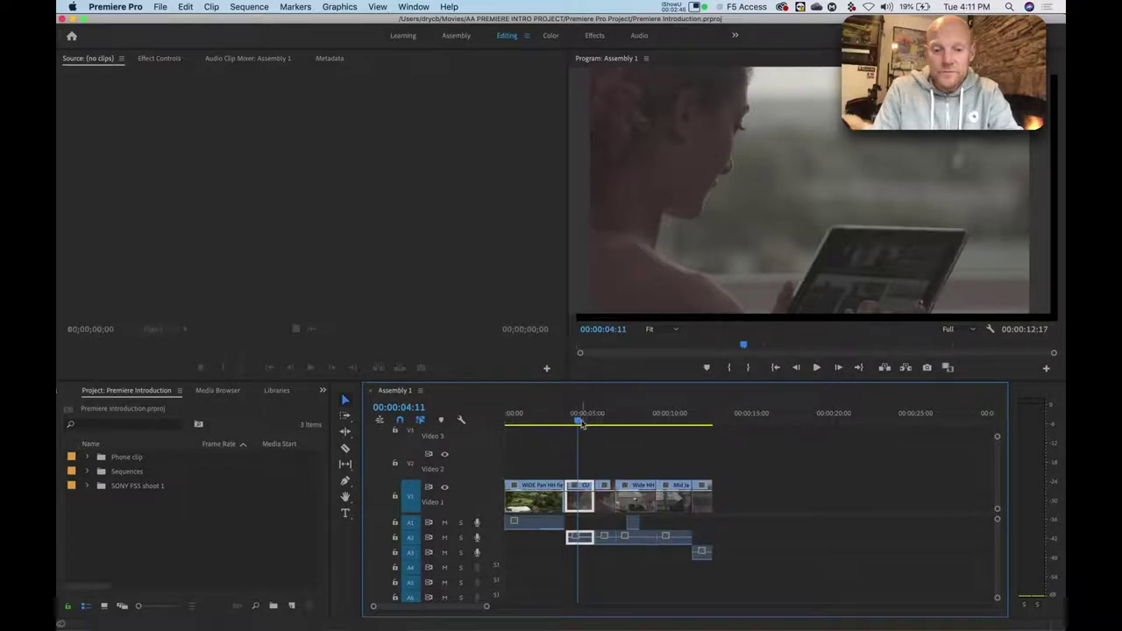
click(575, 422)
drag(575, 422, 575, 422)
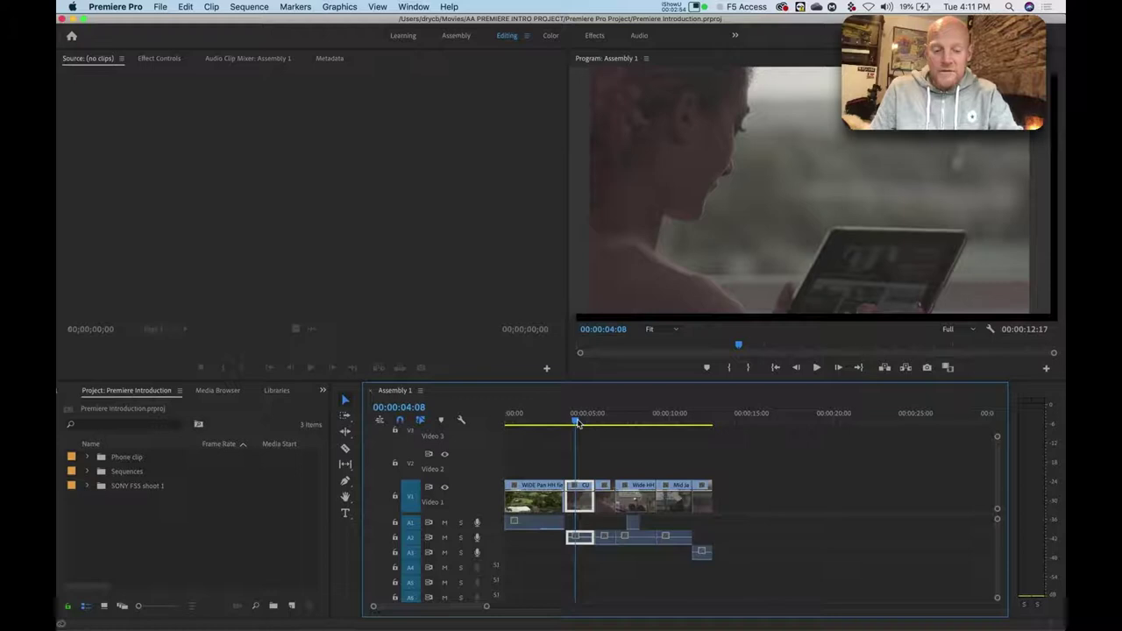
key(f)
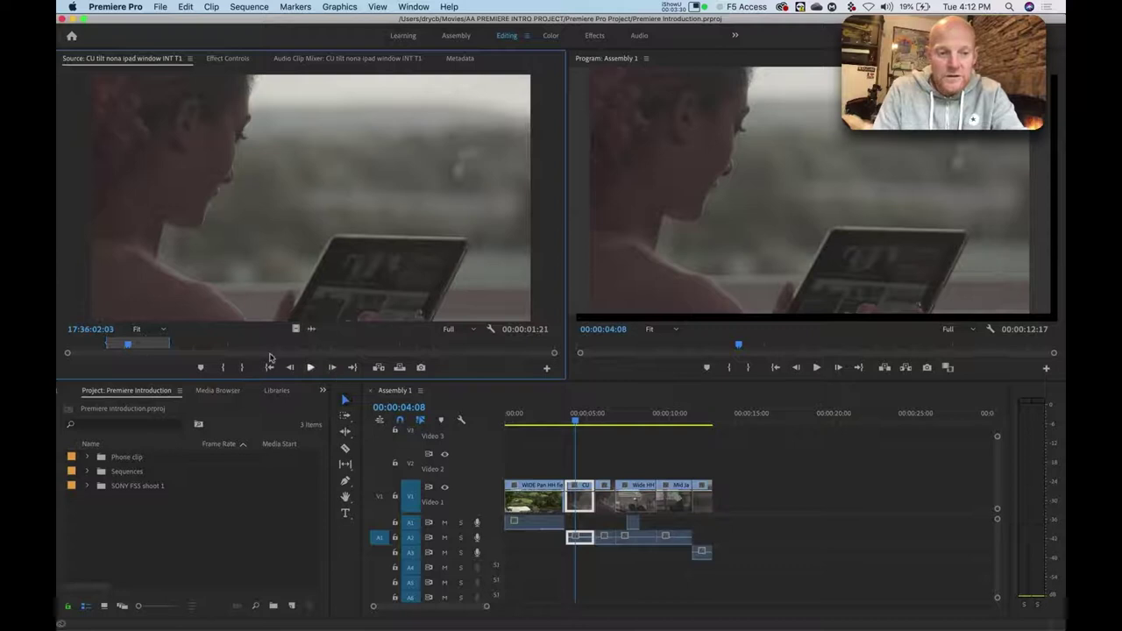
drag(186, 346, 80, 353)
drag(179, 345, 242, 346)
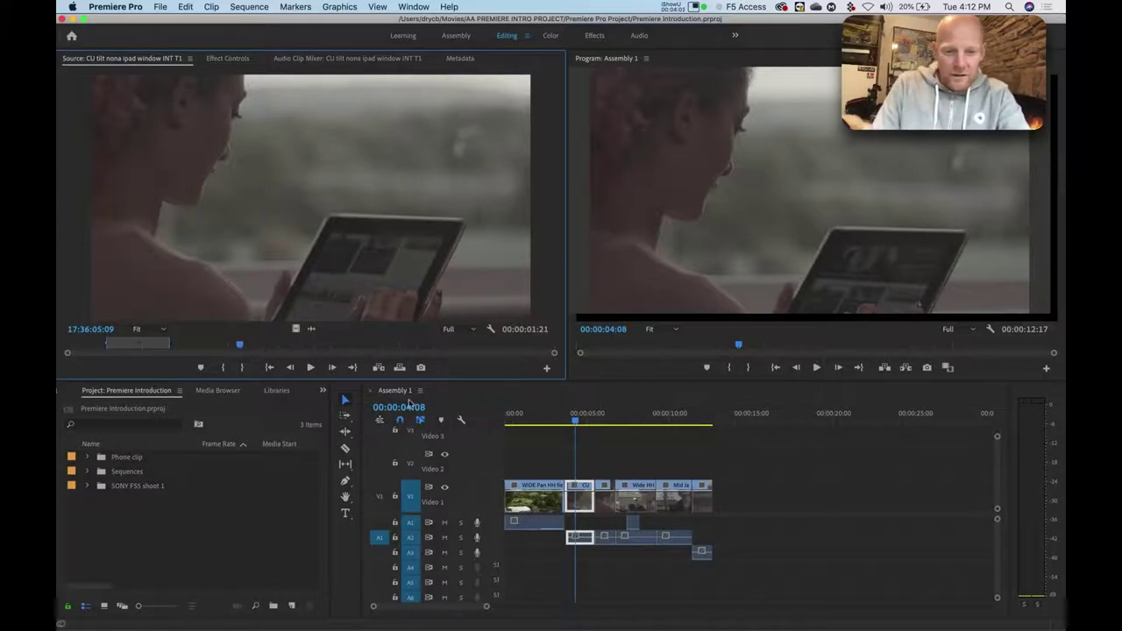
- Turn off Linked Selection and delete only the A2 audio of the CU tilt nona ipad clip after the opening wide pan
click(590, 553)
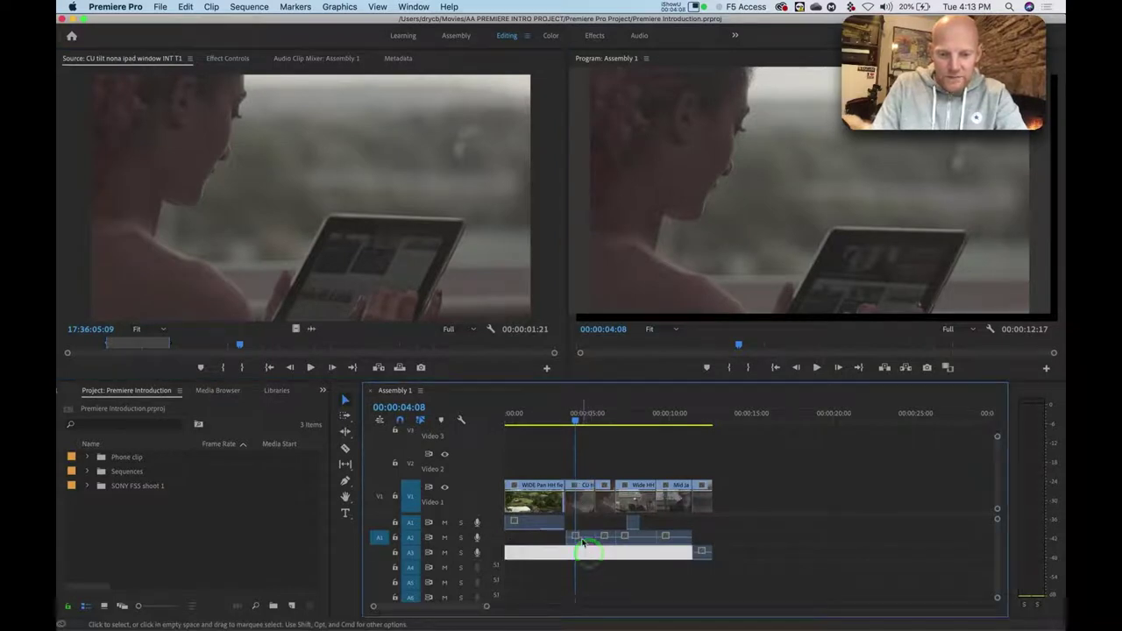
click(581, 539)
click(420, 420)
click(592, 469)
click(581, 539)
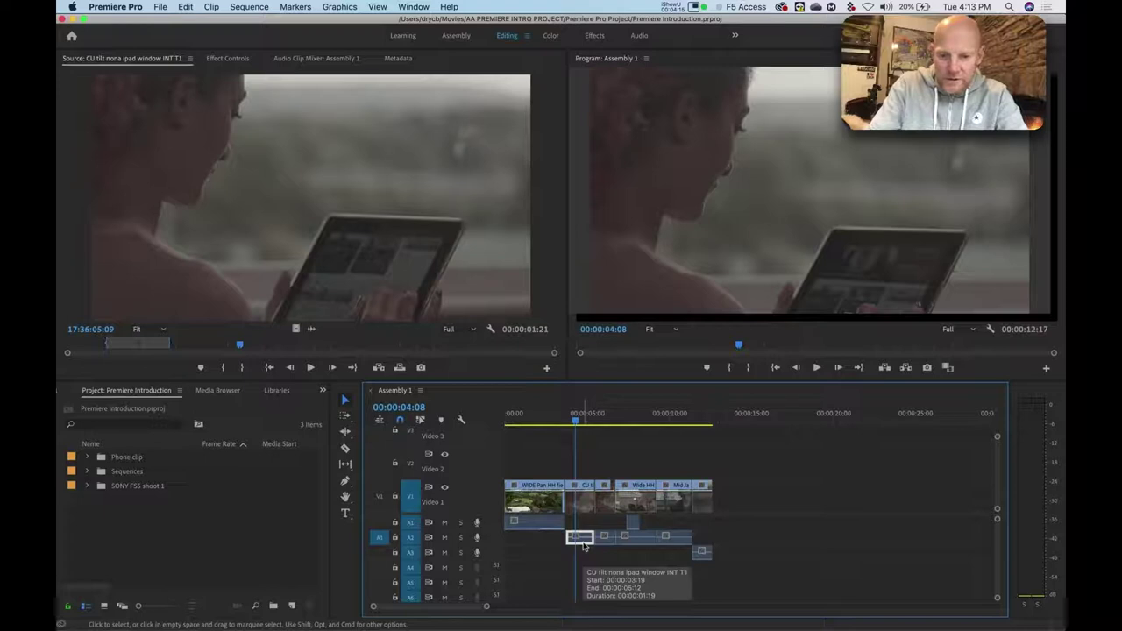
key(Delete)
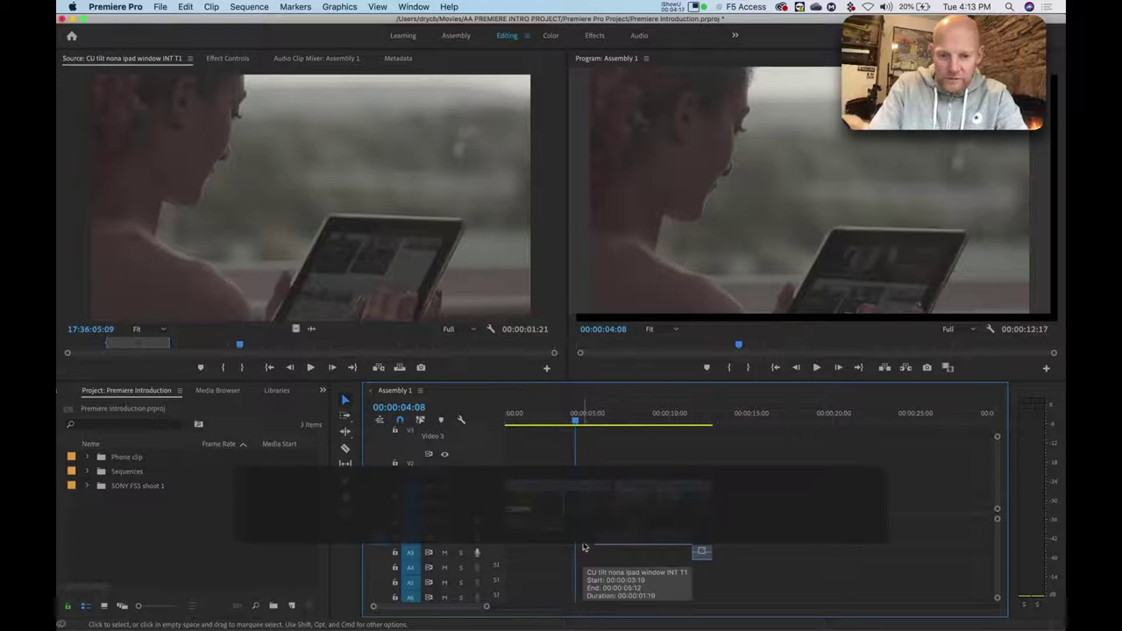
- Match frame the CU tilt nona ipad clip from its first frame at 00:00:03:17 and overwrite it into the sequence to restore its audio
click(578, 422)
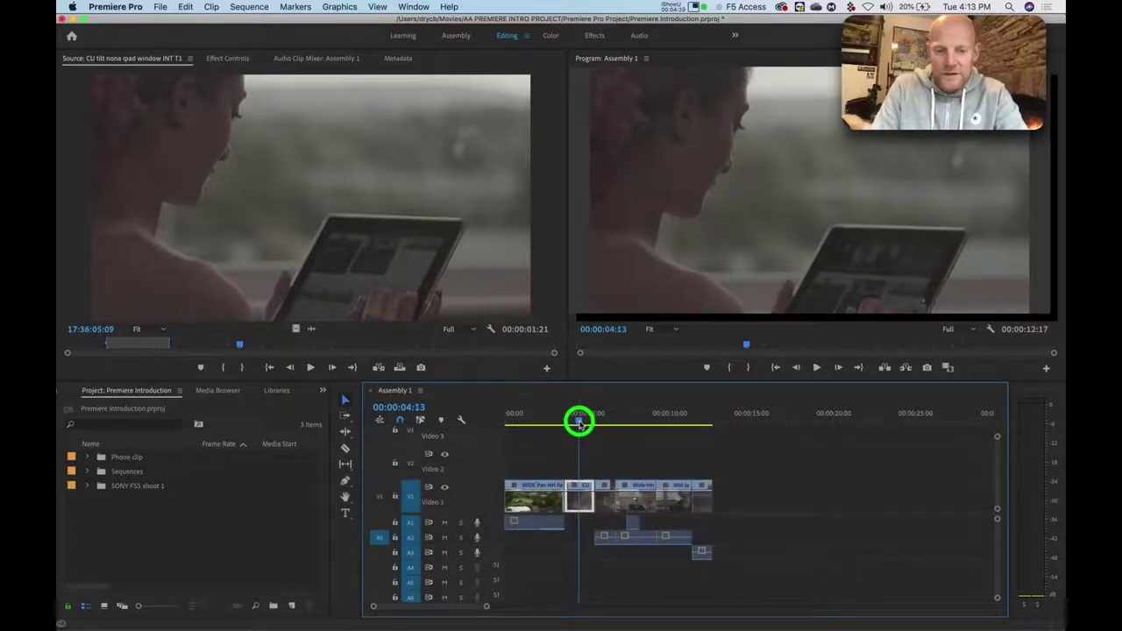
drag(579, 422, 580, 425)
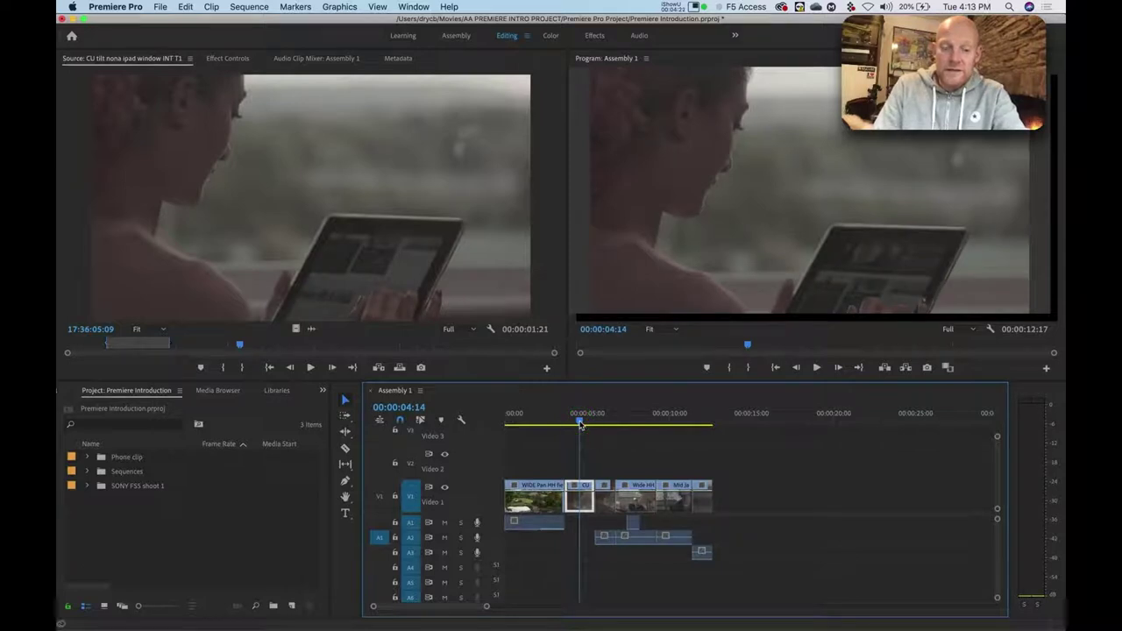
click(578, 504)
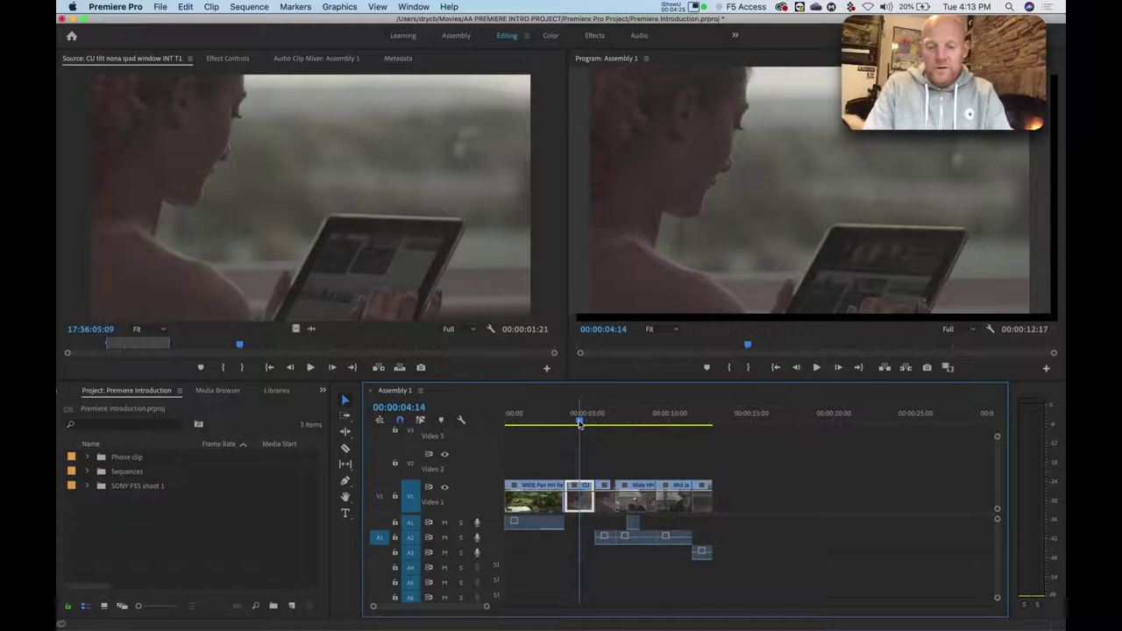
key(equal)
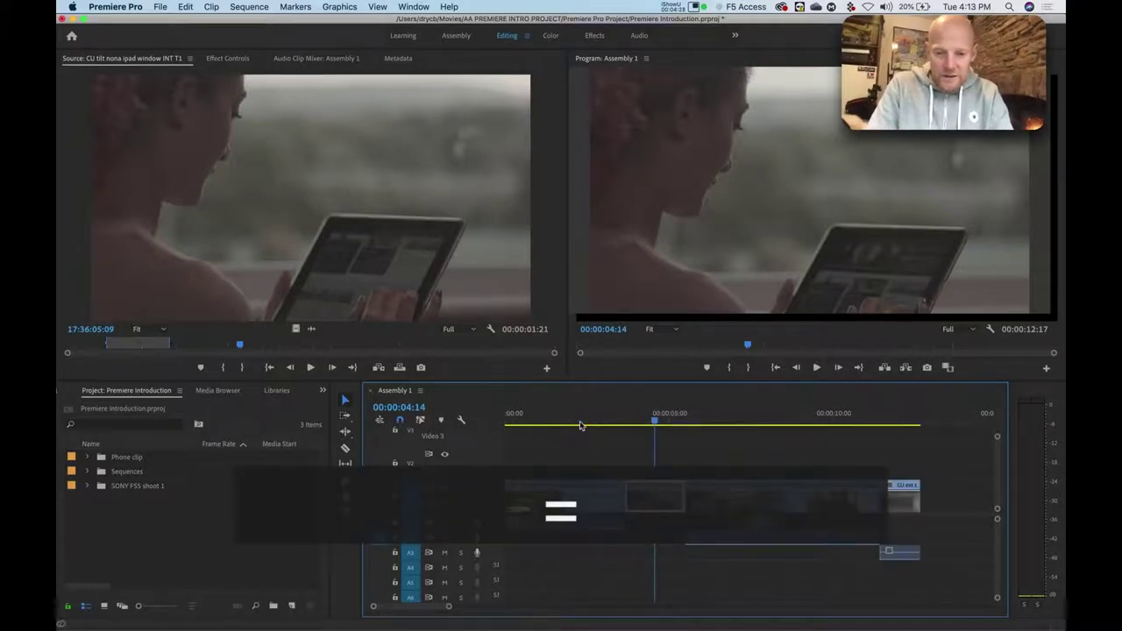
click(642, 420)
mouse_move(641, 421)
mouse_down()
mouse_move(624, 420)
mouse_move(646, 426)
mouse_move(628, 426)
mouse_move(632, 436)
mouse_up()
key(shift)
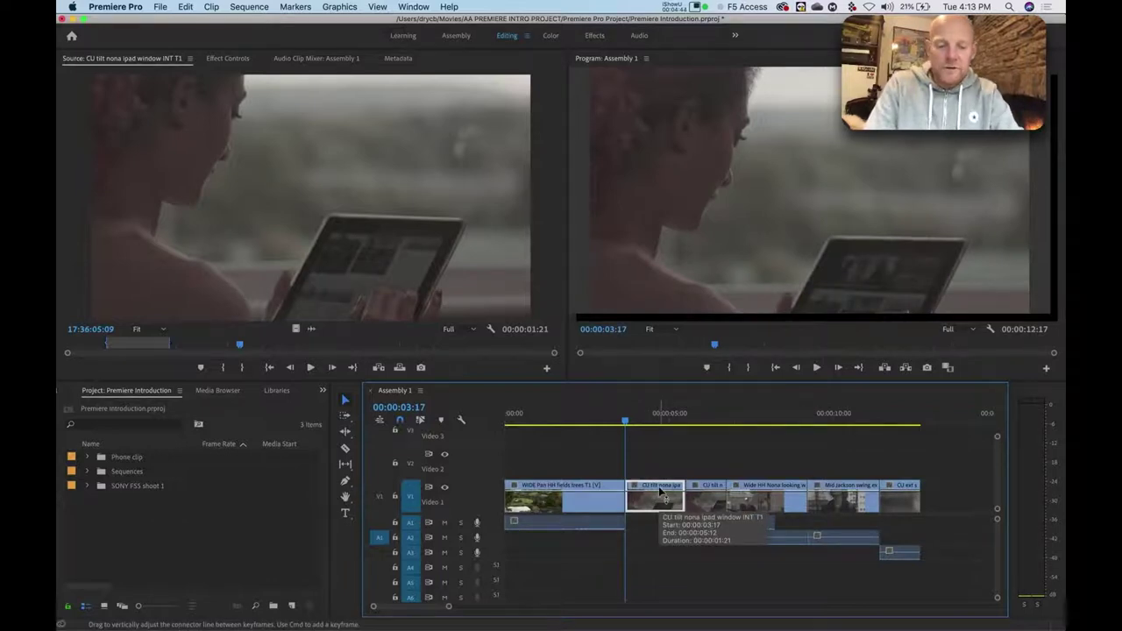
key(f)
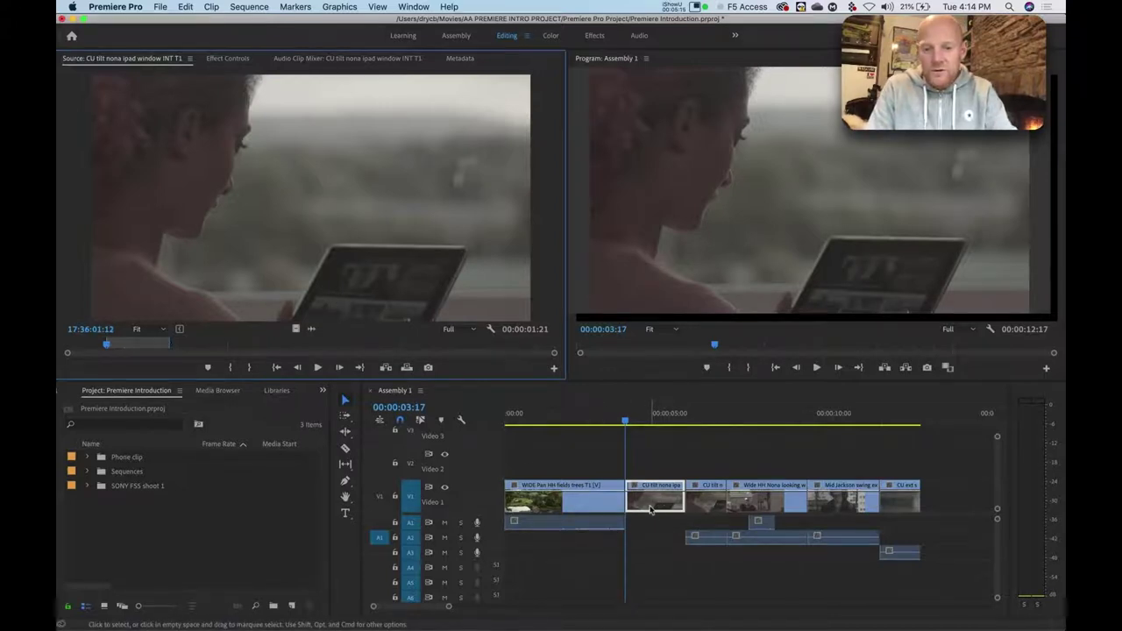
click(406, 368)
- Check the restored clip by scrubbing through it and selecting its video and audio separately, ending with the playhead at 00:00:04:07
mouse_move(649, 413)
mouse_down()
mouse_move(639, 411)
mouse_move(654, 423)
mouse_move(642, 424)
mouse_move(658, 421)
mouse_up()
click(648, 539)
click(651, 499)
click(644, 539)
click(647, 497)
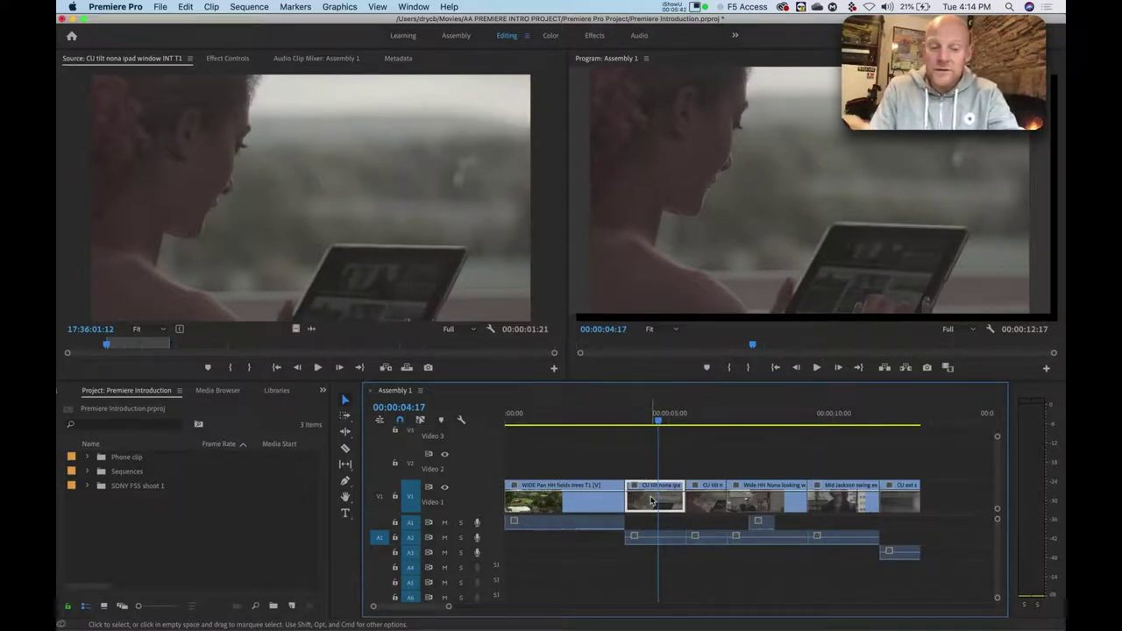
click(647, 424)
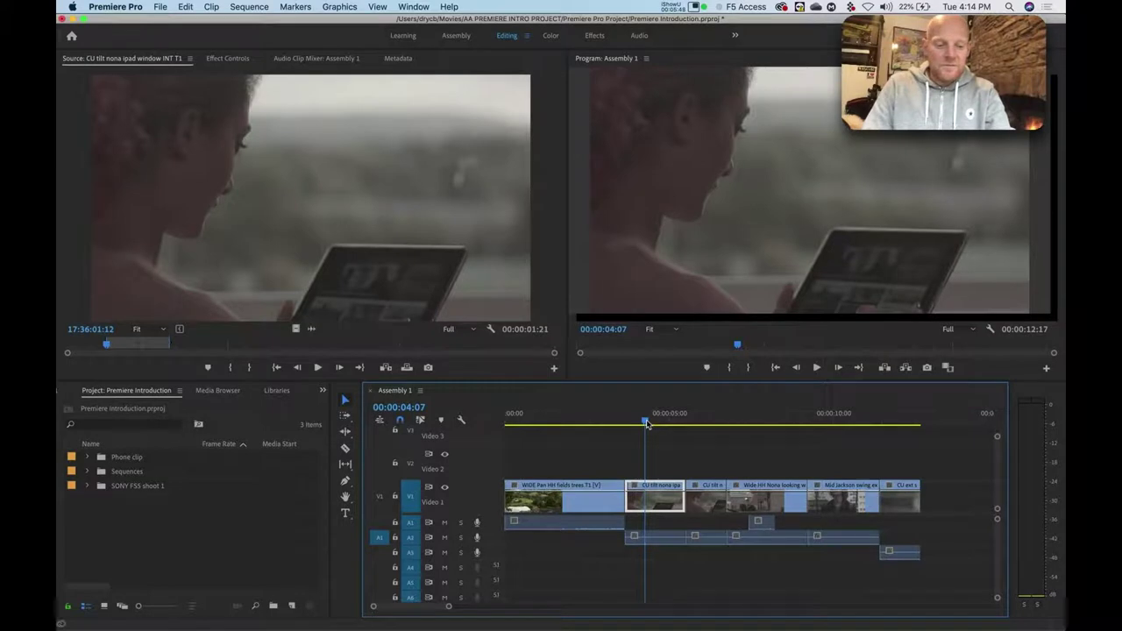
- Switch to the presentation, advance to the Track Select – Forward & Back slide, and return to Premiere Pro
key(super+Tab)
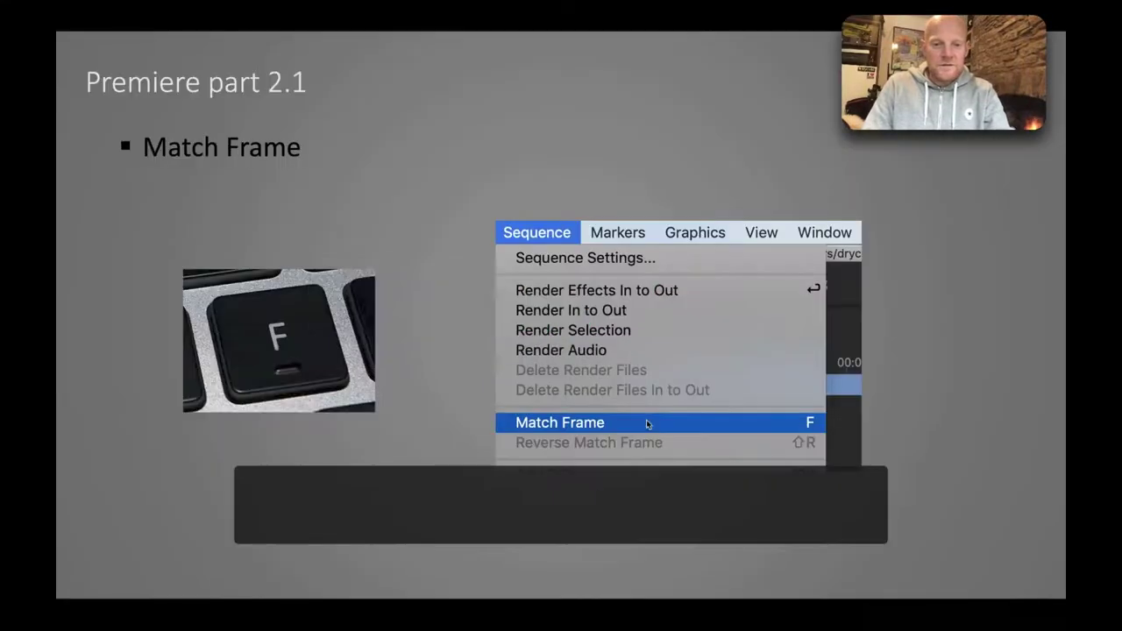
key(Right)
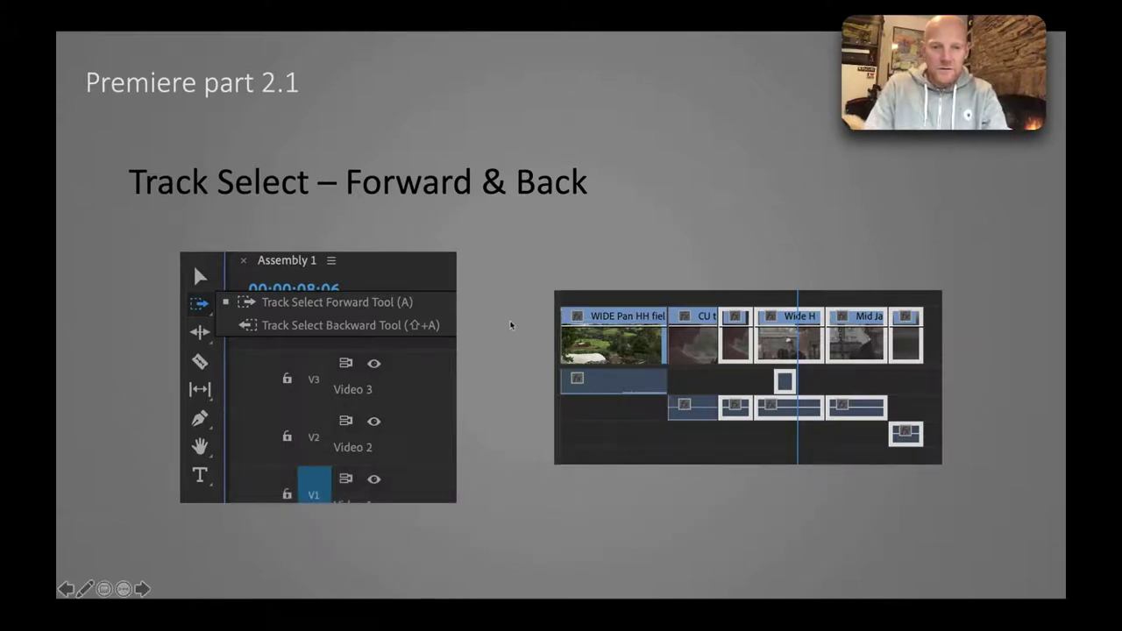
key(super+Tab)
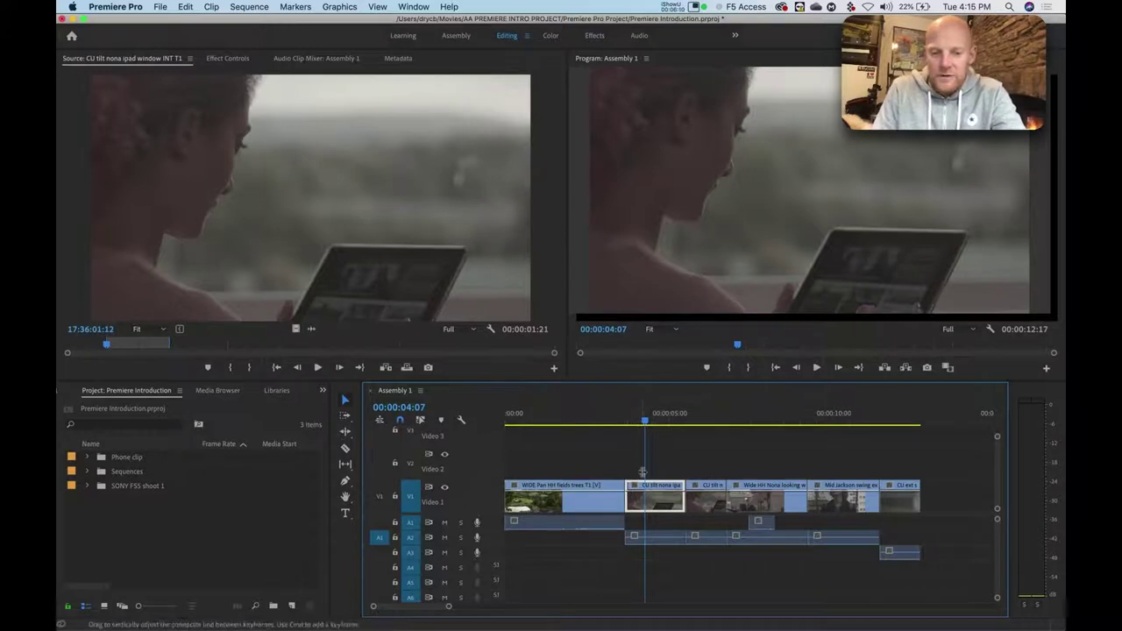
- Marquee-select all video and audio clips after the CU tilt nona ipad clip through to the end of the sequence
click(641, 455)
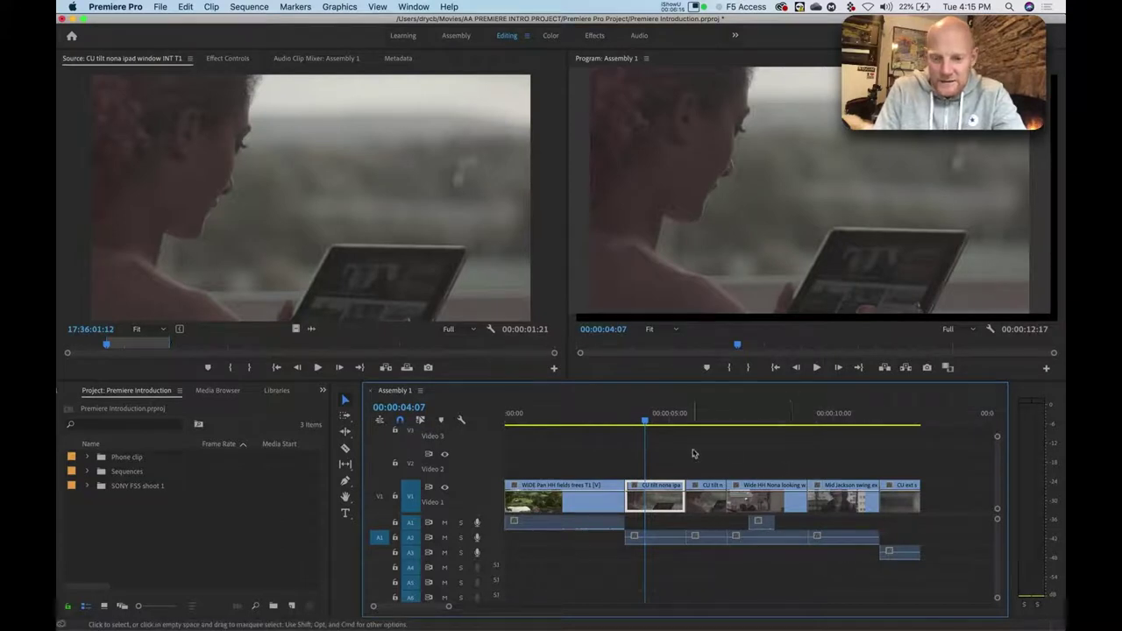
drag(703, 459, 945, 574)
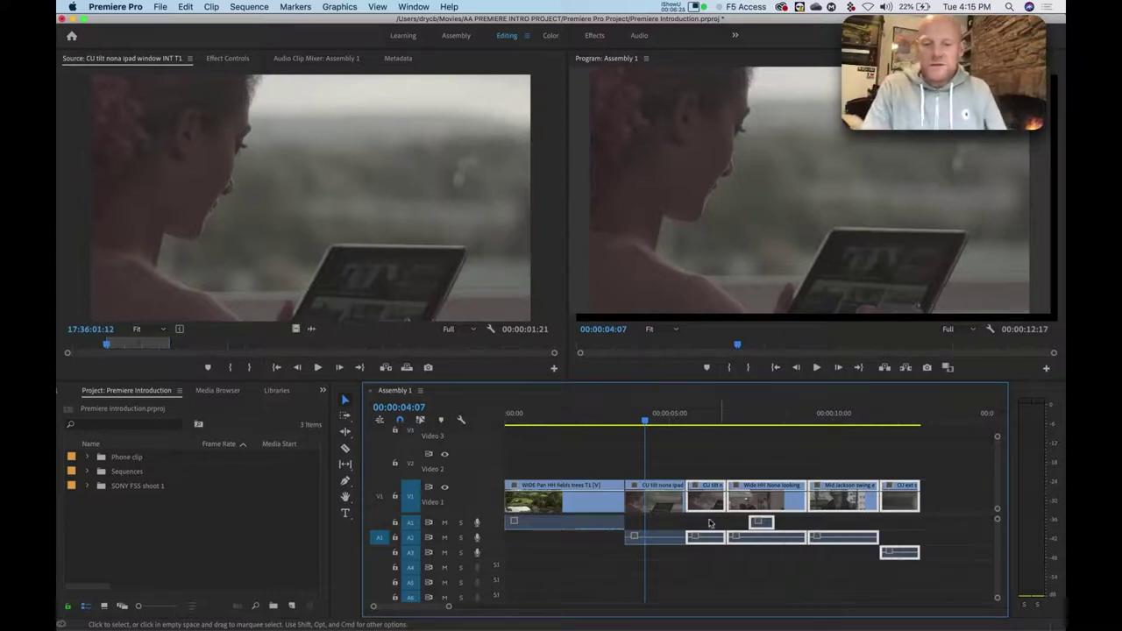
mouse_move(706, 505)
mouse_down()
mouse_move(784, 500)
mouse_move(709, 500)
mouse_up()
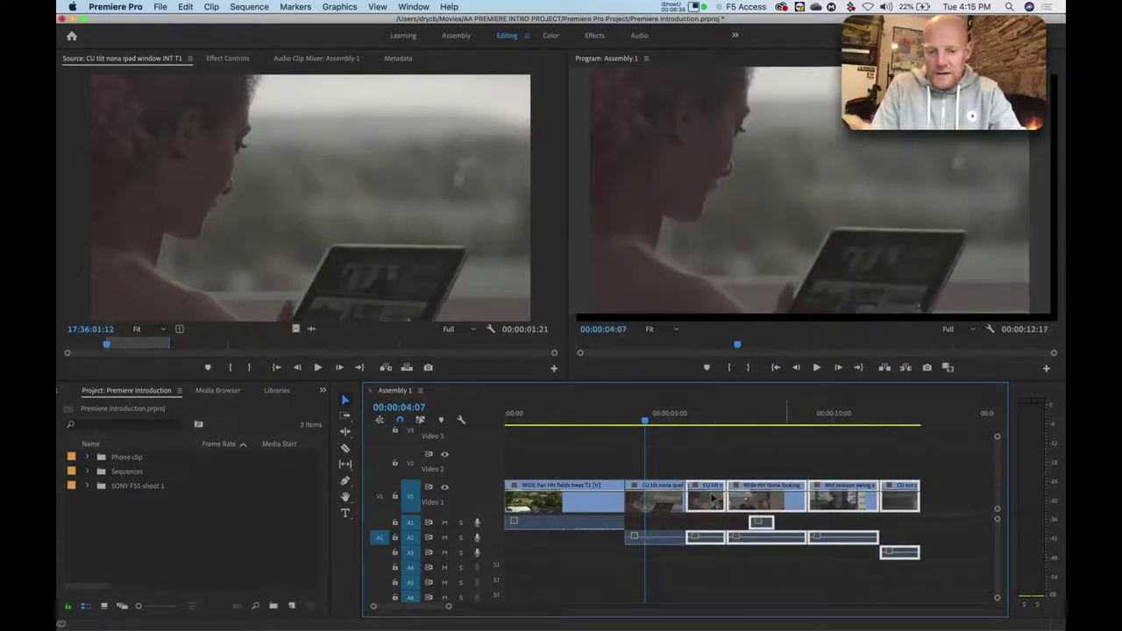
click(696, 453)
drag(692, 437, 958, 583)
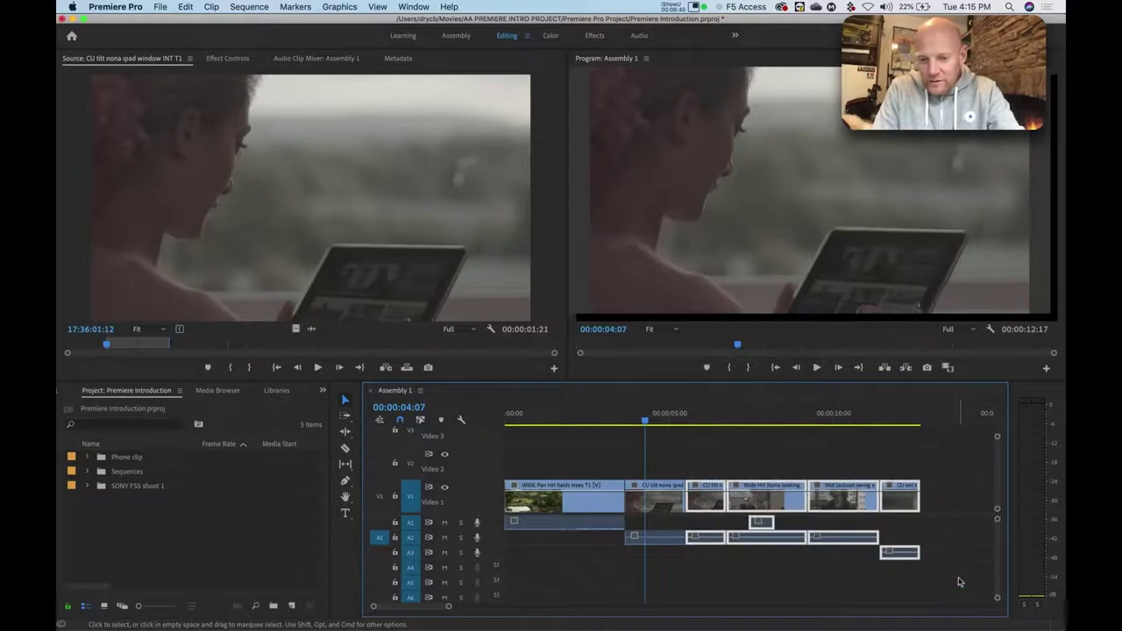
mouse_move(704, 496)
mouse_down()
mouse_move(766, 503)
mouse_move(707, 507)
mouse_up()
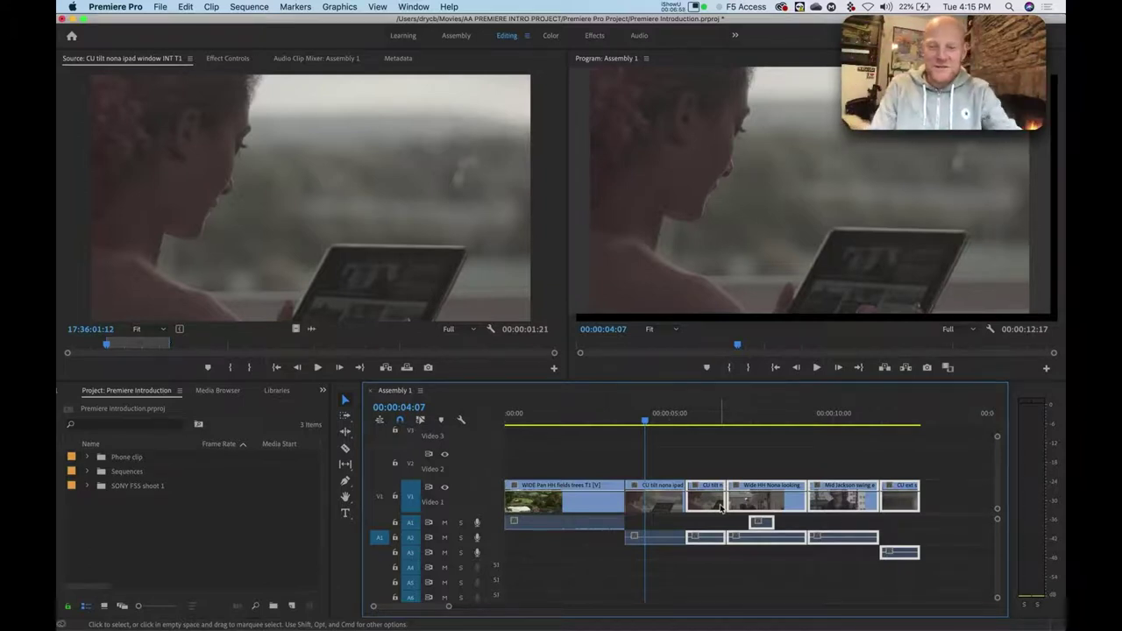
drag(703, 453, 837, 565)
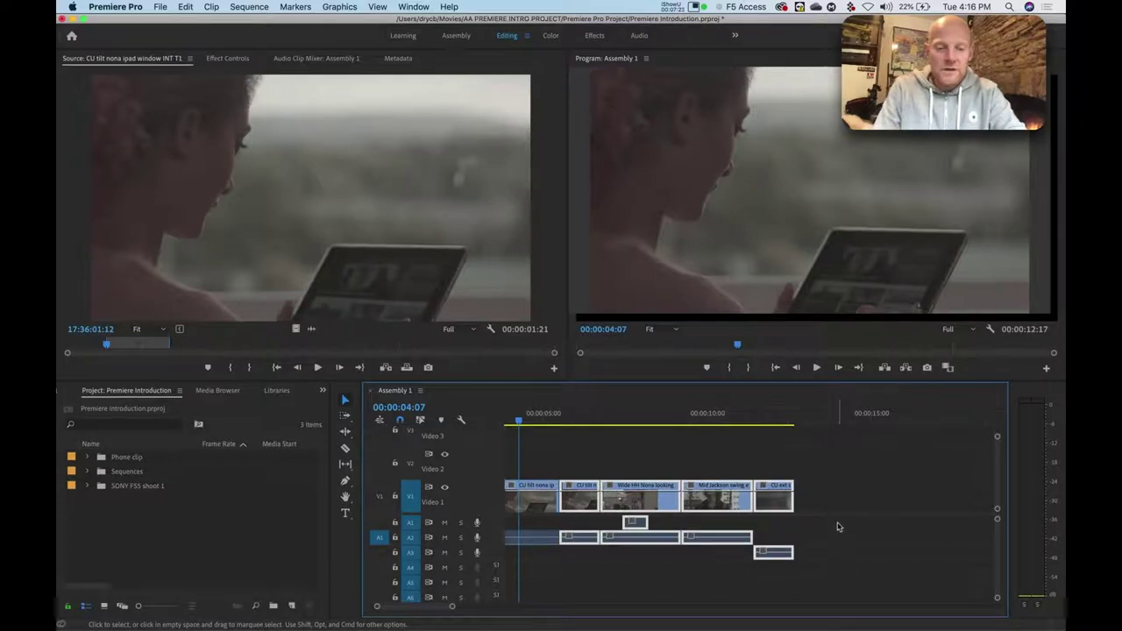
scroll(837, 526, left, 5)
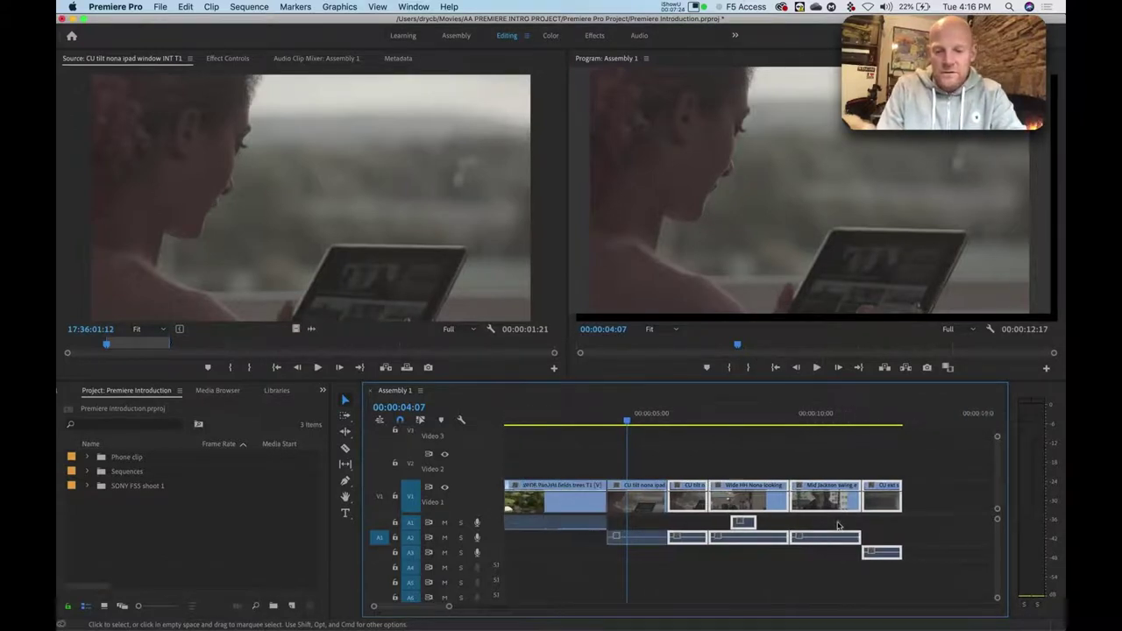
click(701, 444)
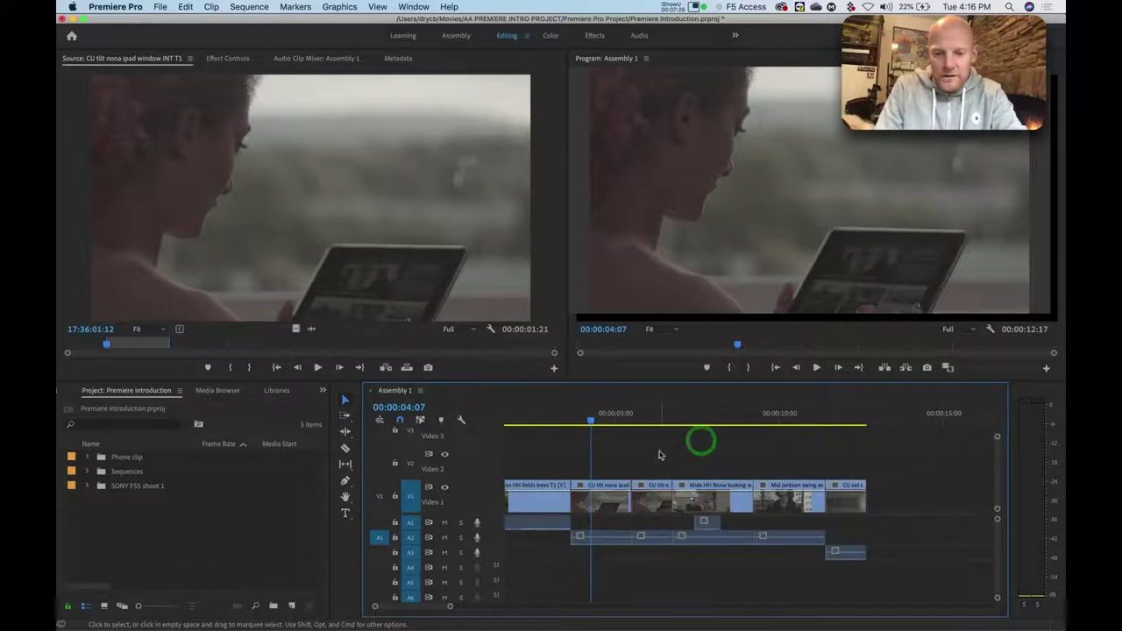
drag(650, 454, 898, 593)
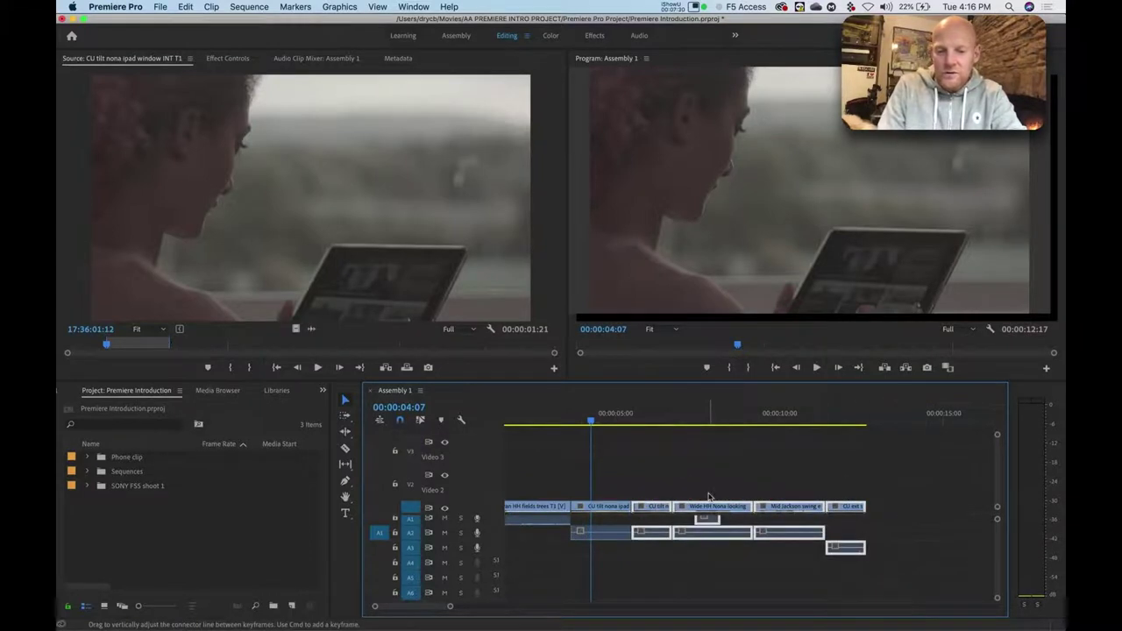
scroll(692, 536, up, 1)
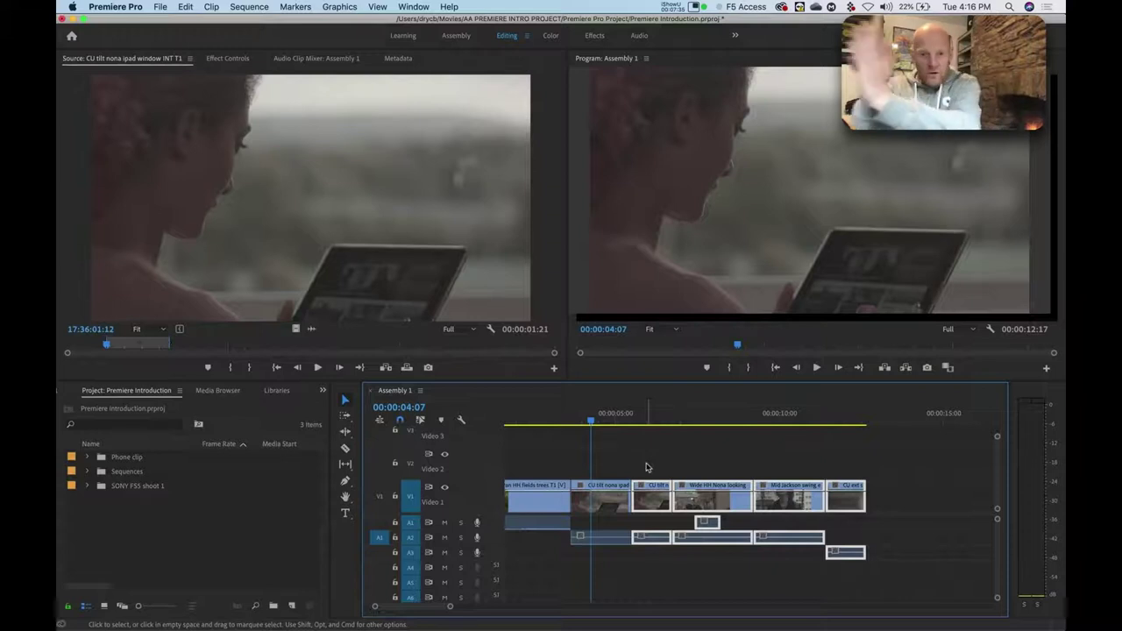
- Use the Track Select Forward Tool to select everything onwards from several different clips, ending with the second CU tilt clip
click(347, 418)
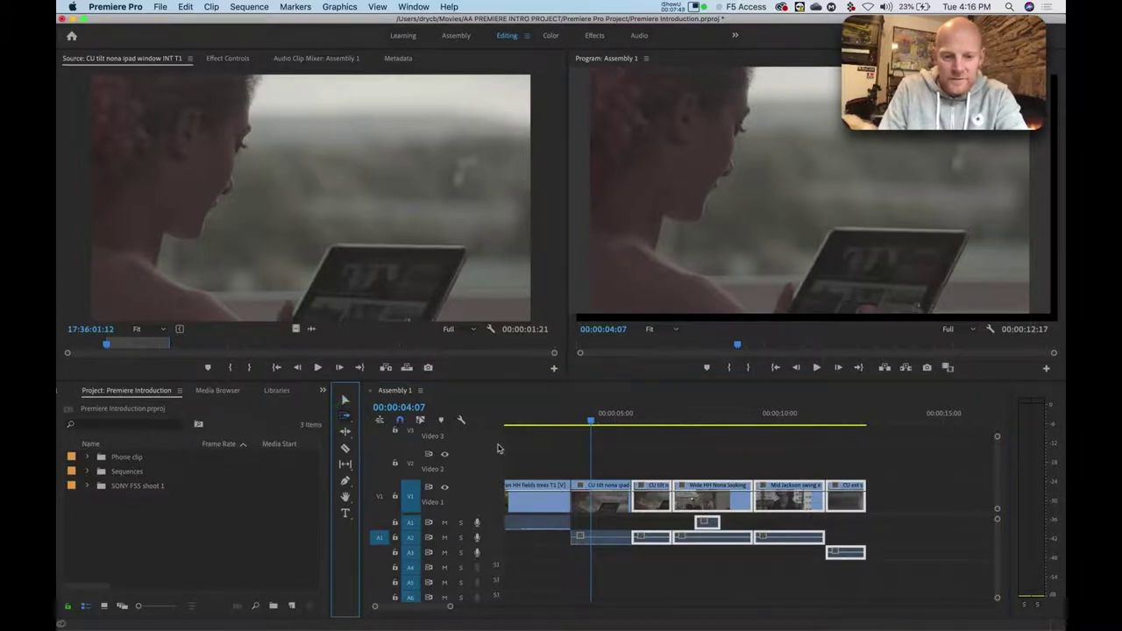
click(599, 500)
click(652, 500)
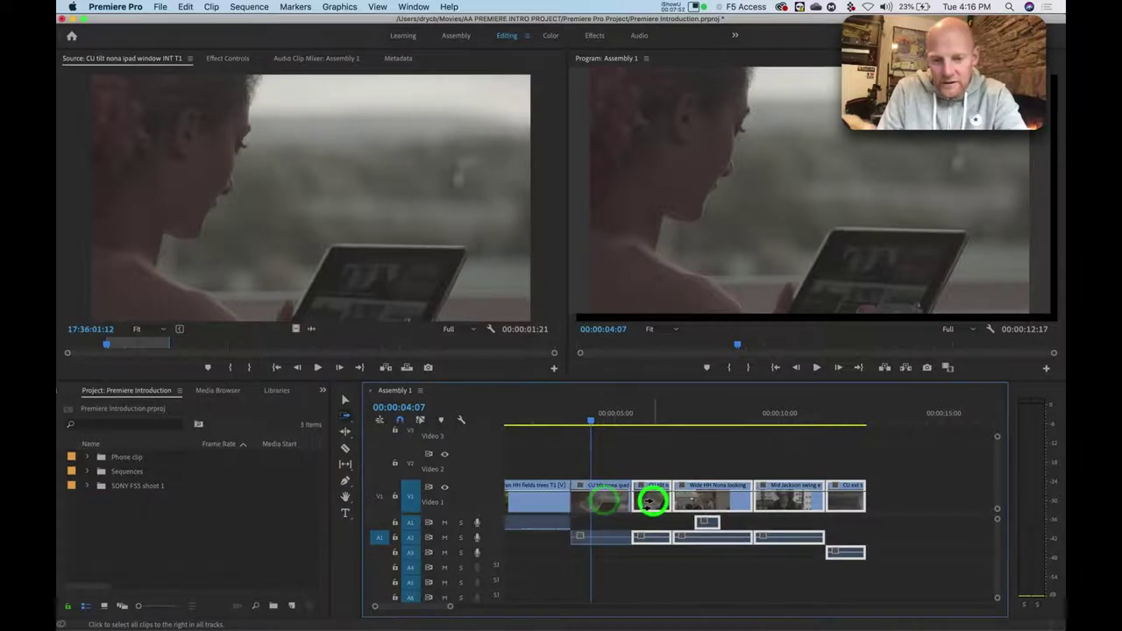
click(727, 497)
click(850, 497)
click(807, 498)
click(716, 498)
click(658, 502)
click(605, 499)
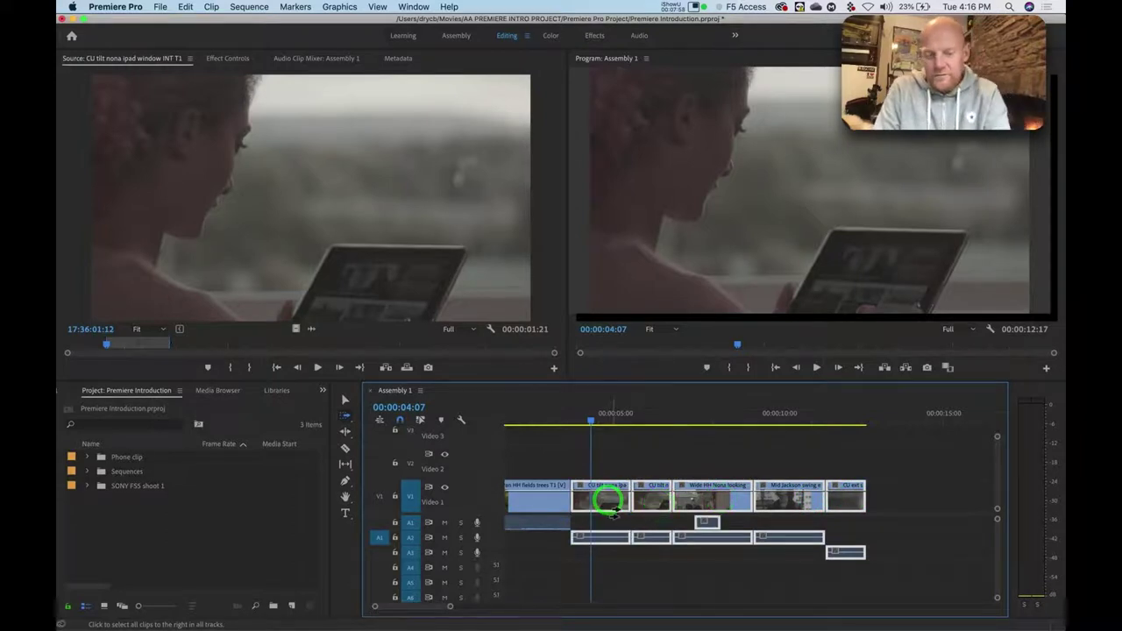
click(652, 498)
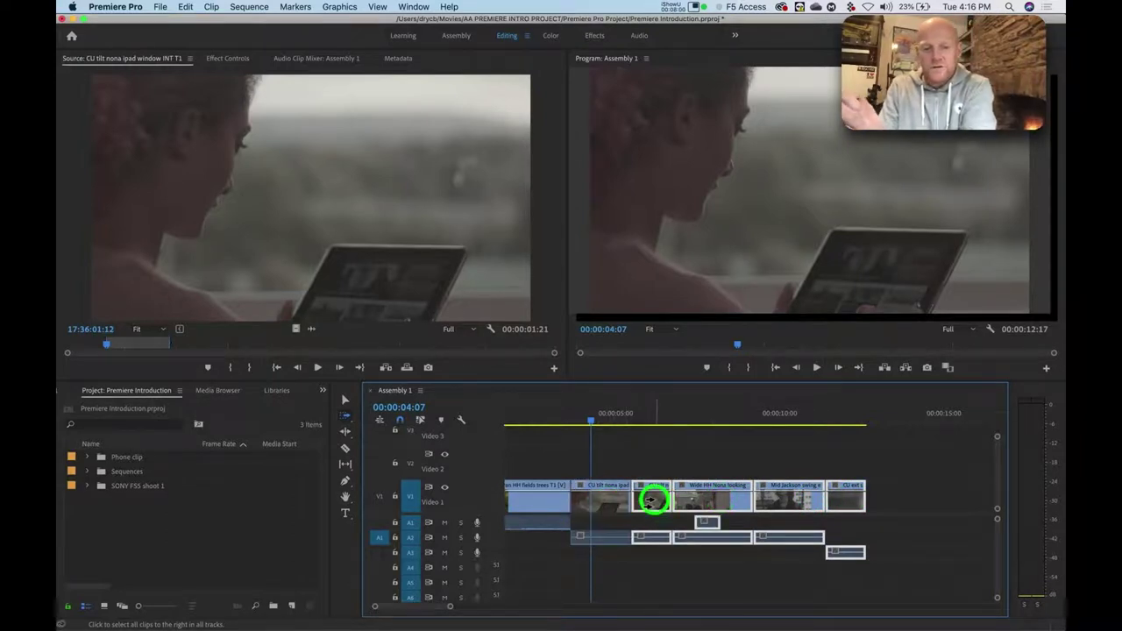
click(605, 498)
click(552, 501)
click(593, 500)
click(655, 499)
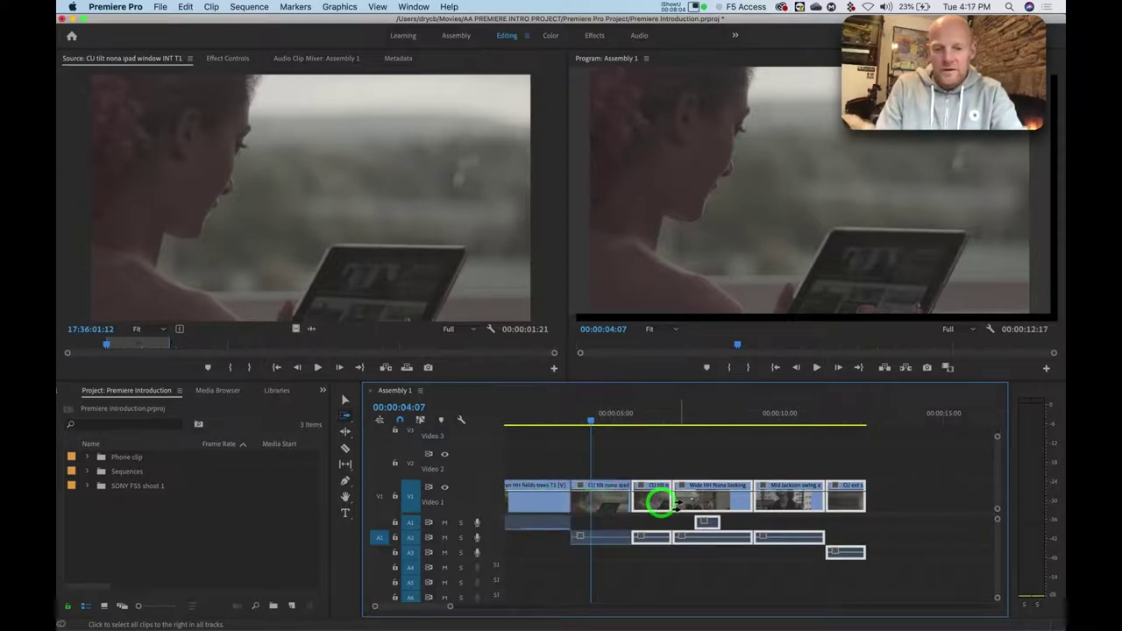
- Try moving all clips from the second CU tilt clip onwards later in the sequence, and undo the move
click(653, 499)
drag(653, 499, 688, 501)
key(super+z)
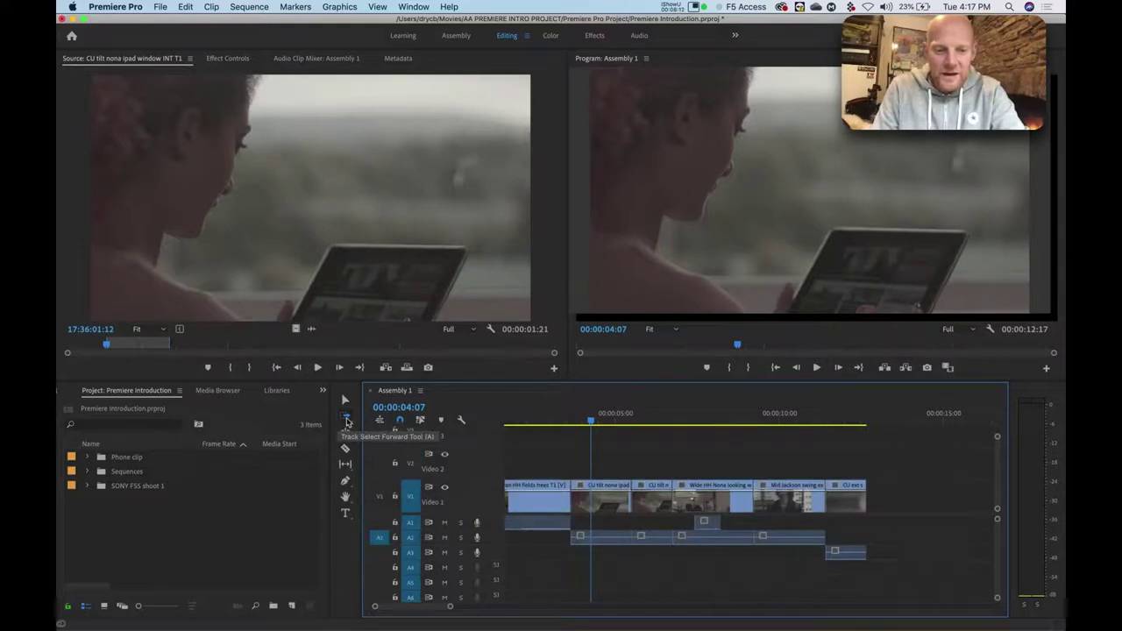
- Use the Track Select Backward Tool to select everything back from several different clips, ending with the first CU tilt clip, and return to the Selection Tool
click(346, 421)
drag(346, 421, 382, 427)
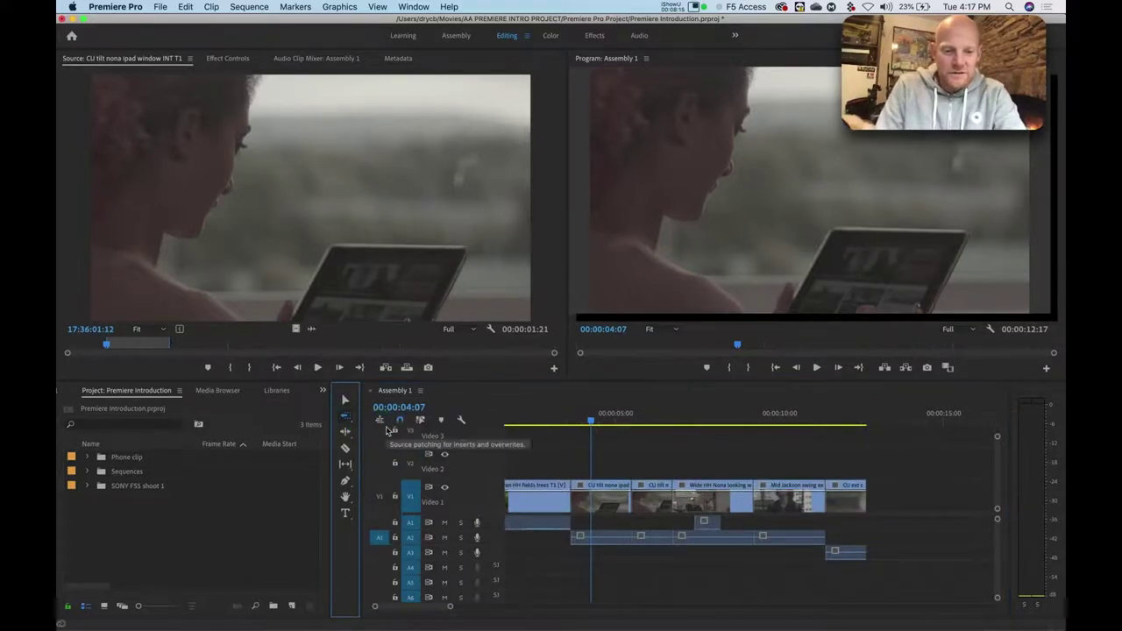
click(707, 498)
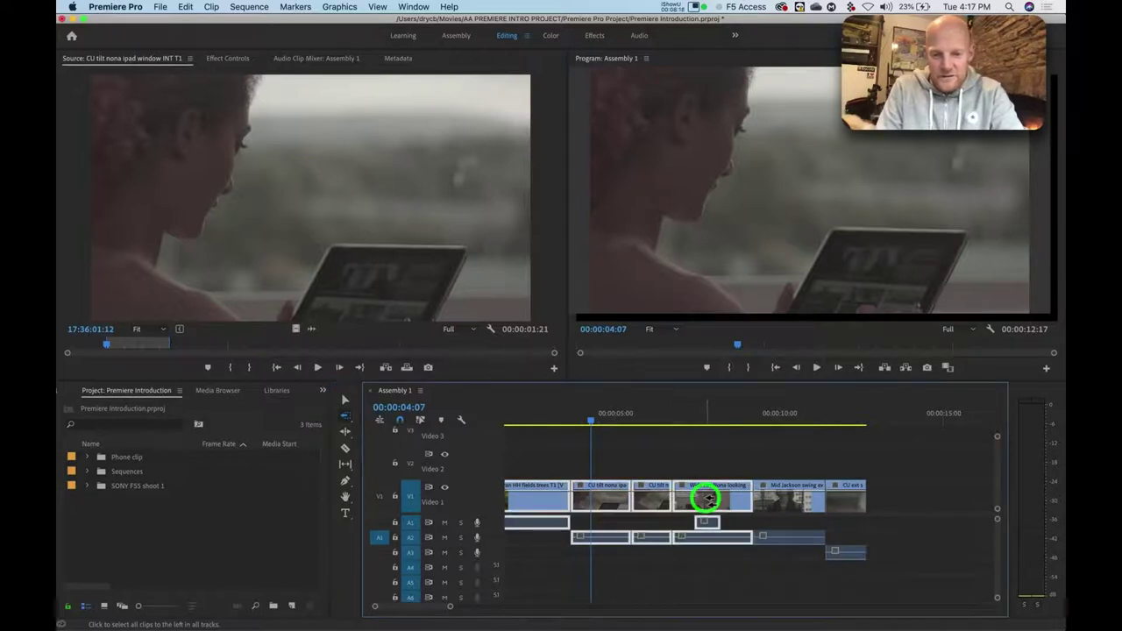
click(650, 497)
click(583, 500)
click(527, 504)
click(596, 506)
click(653, 500)
click(707, 497)
click(790, 500)
click(844, 497)
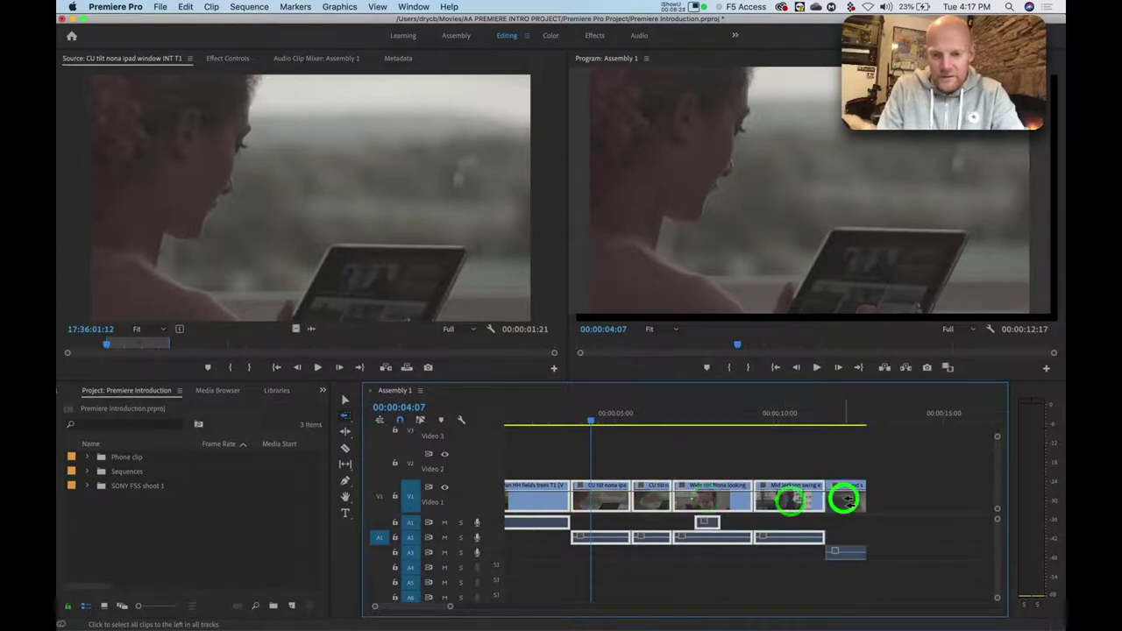
click(792, 498)
click(719, 498)
click(642, 498)
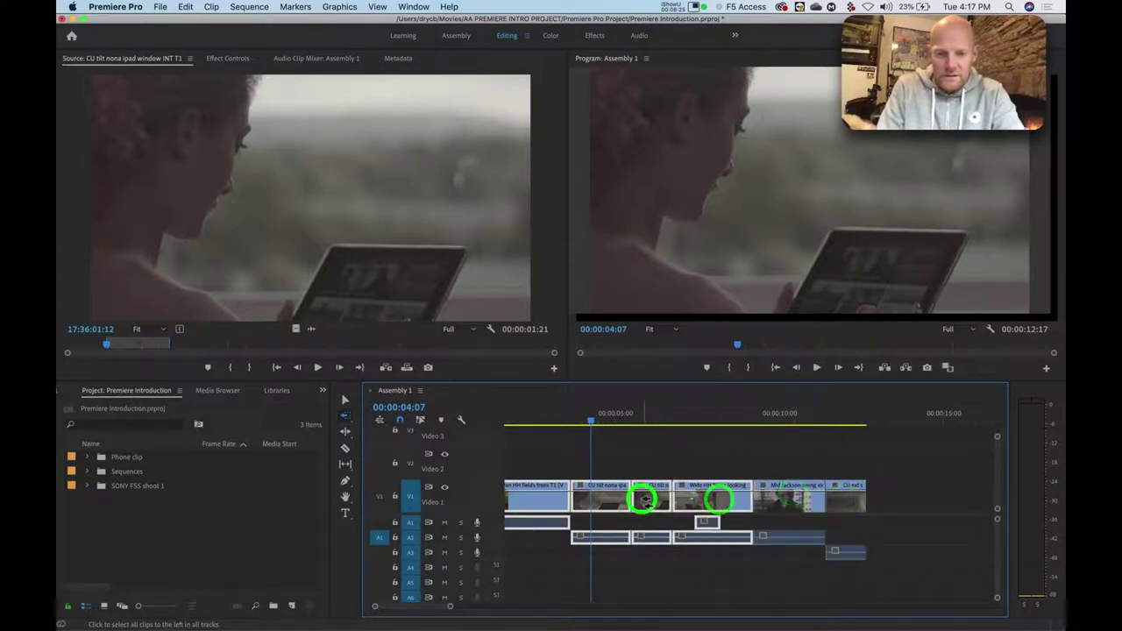
click(593, 498)
click(542, 501)
click(583, 500)
click(647, 499)
click(692, 500)
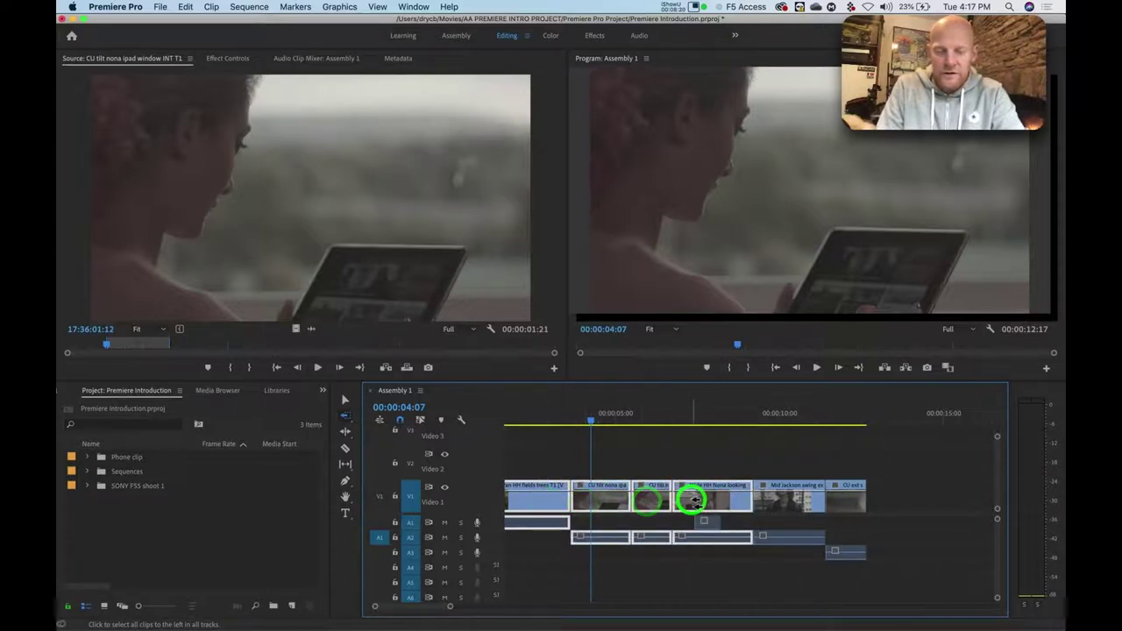
click(642, 502)
click(596, 499)
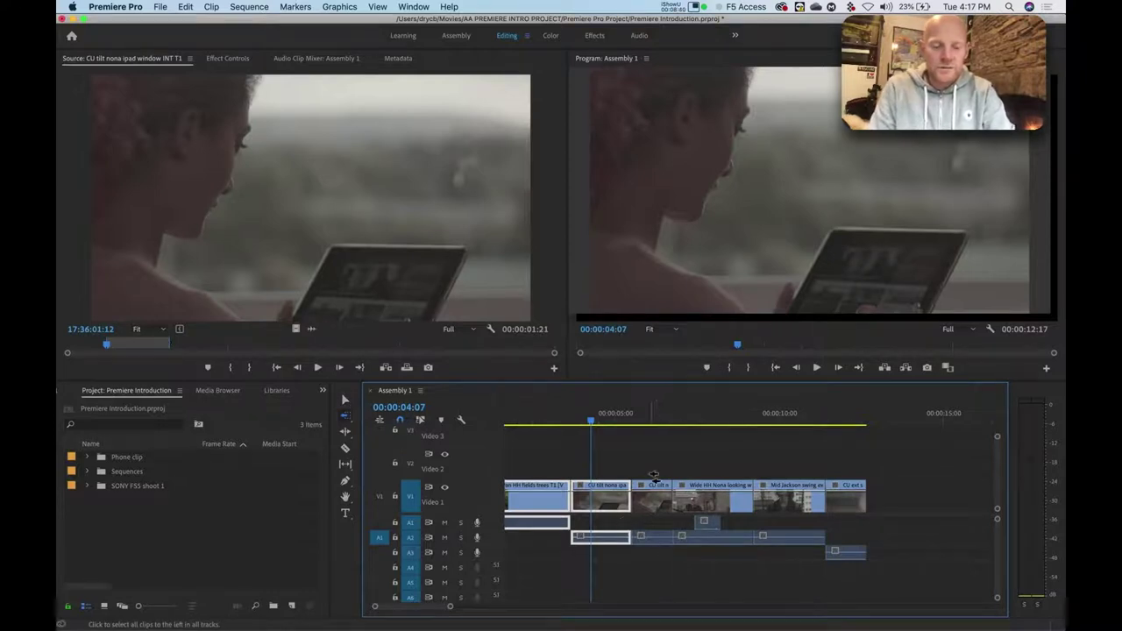
key(v)
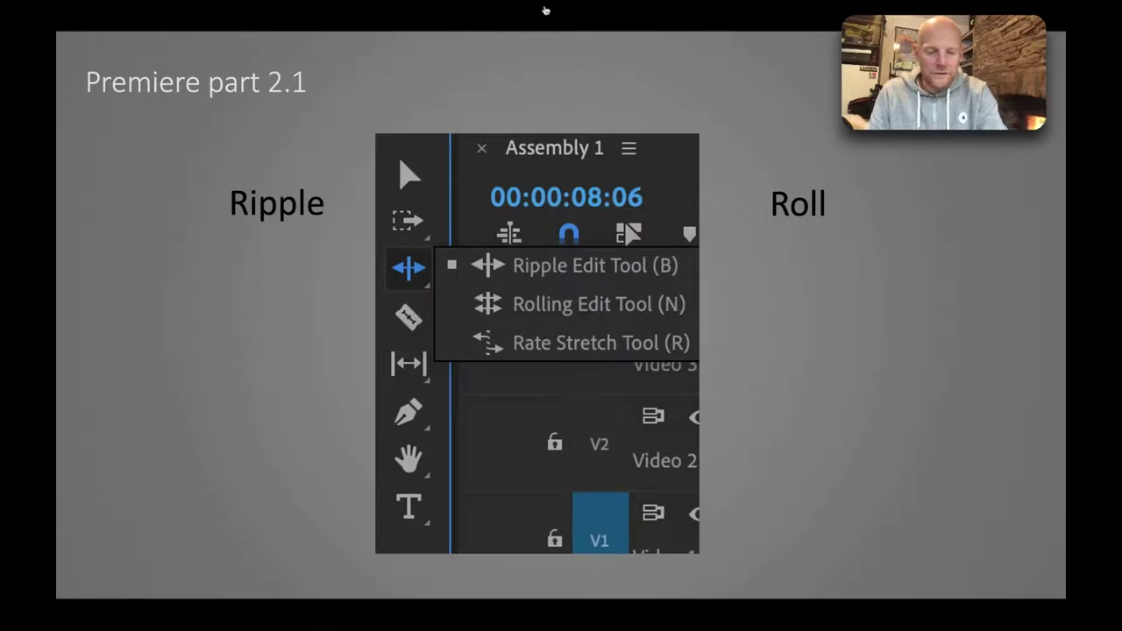
- Back in Premiere Pro, turn on linked selection and select several clips one by one, ending with the second CU tilt clip
key(super+Tab)
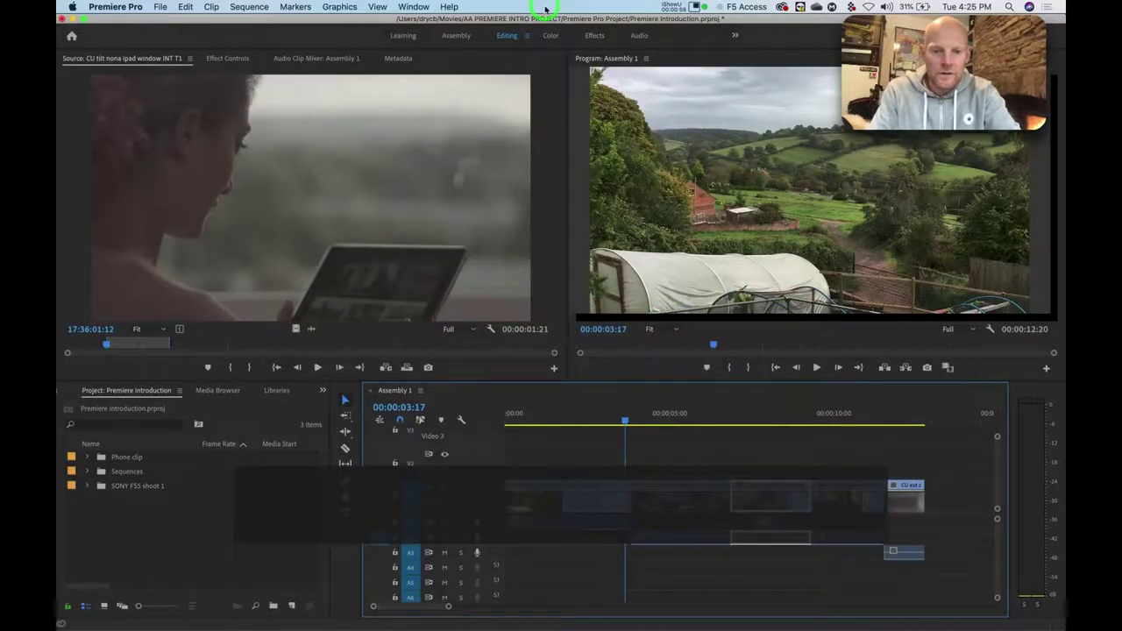
click(421, 421)
click(564, 502)
click(653, 505)
click(706, 501)
click(666, 504)
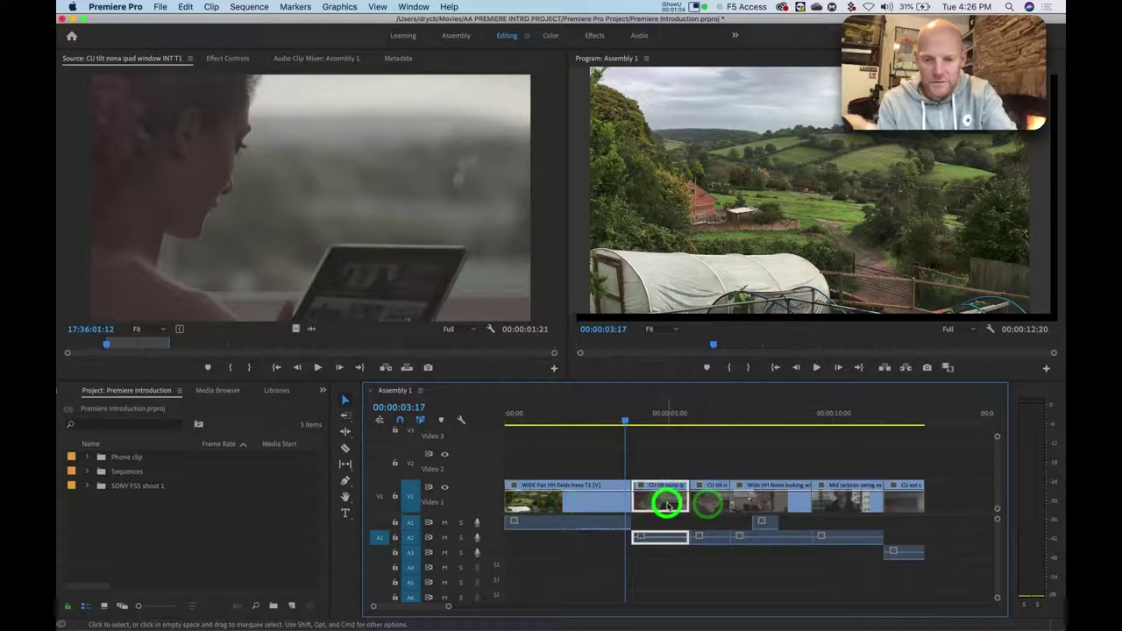
click(748, 502)
click(706, 505)
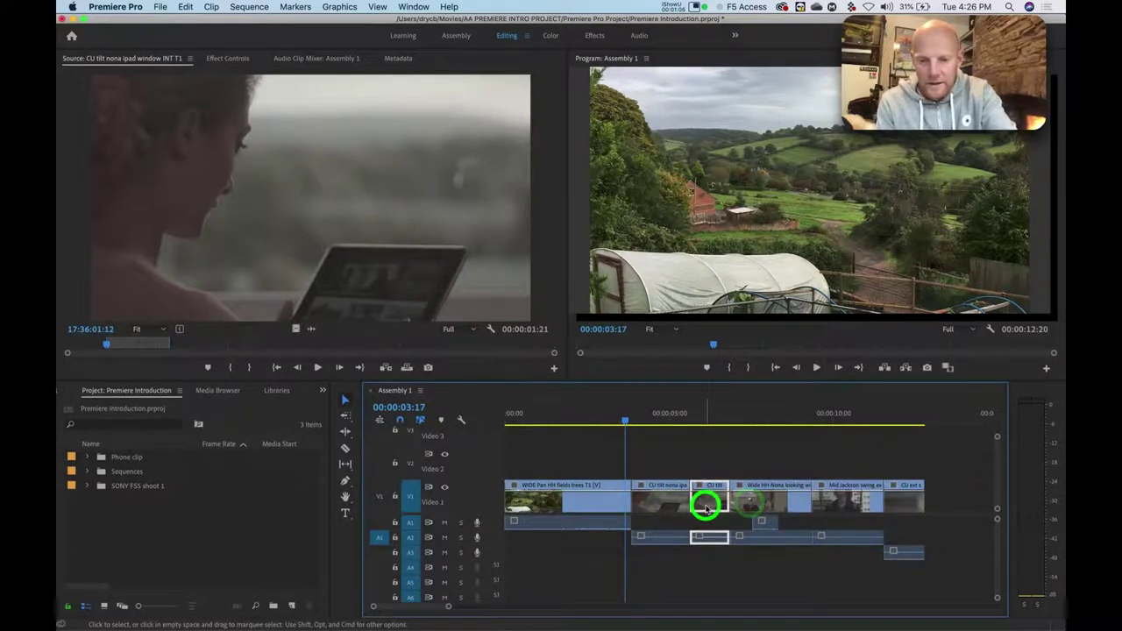
- Shorten the end of the second CU tilt clip by about 9 frames with the Ripple Edit Tool
click(347, 418)
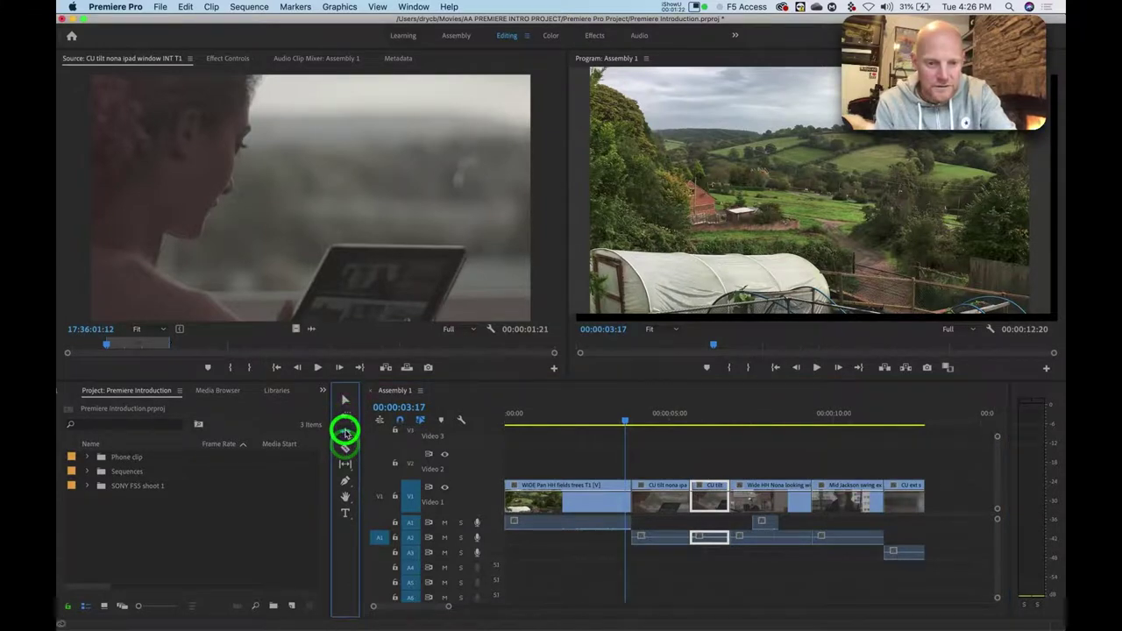
click(346, 433)
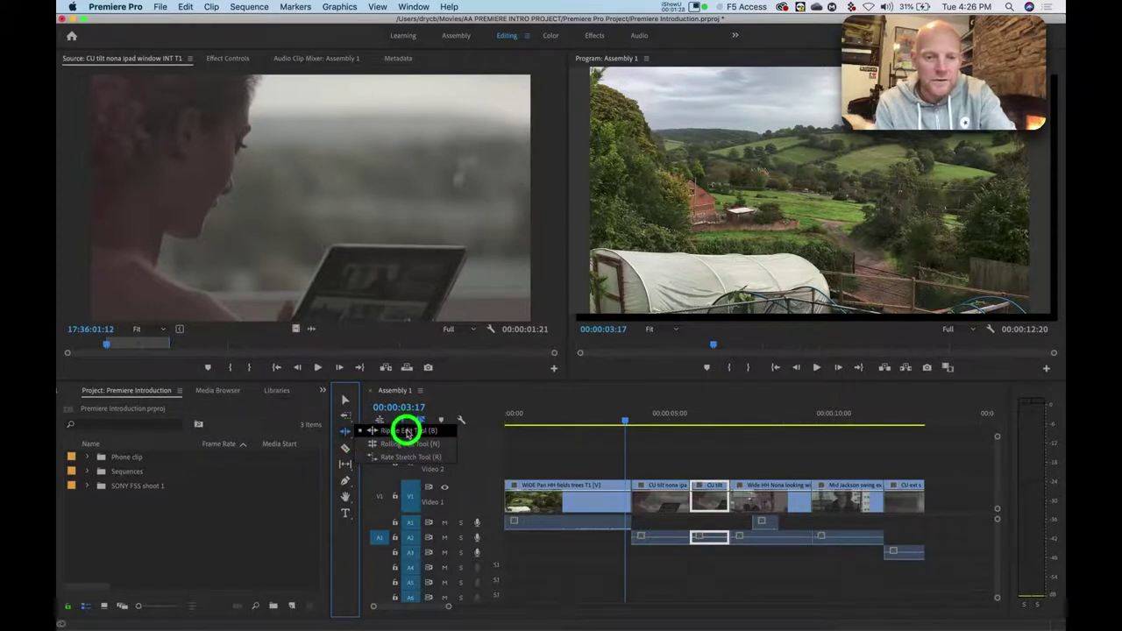
click(406, 431)
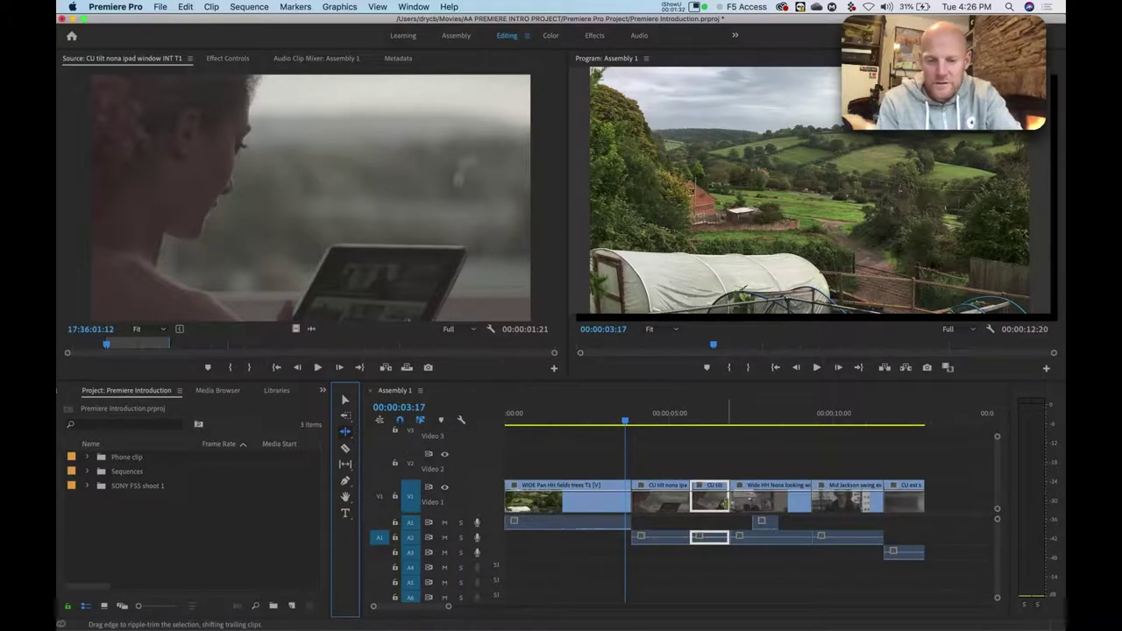
key(equal)
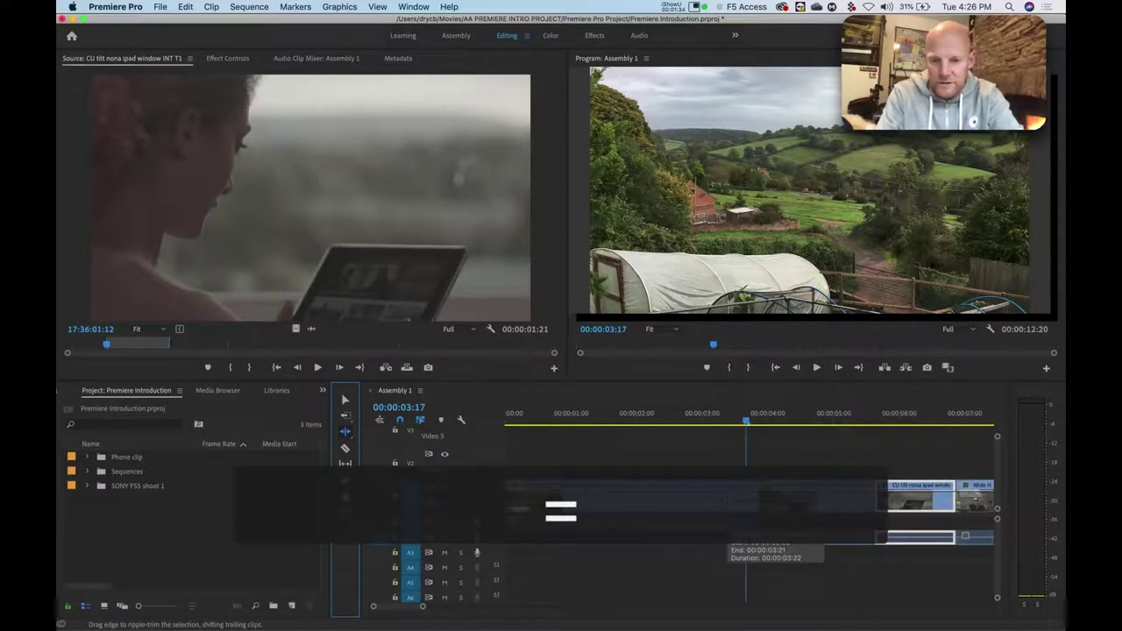
scroll(726, 536, right, 5)
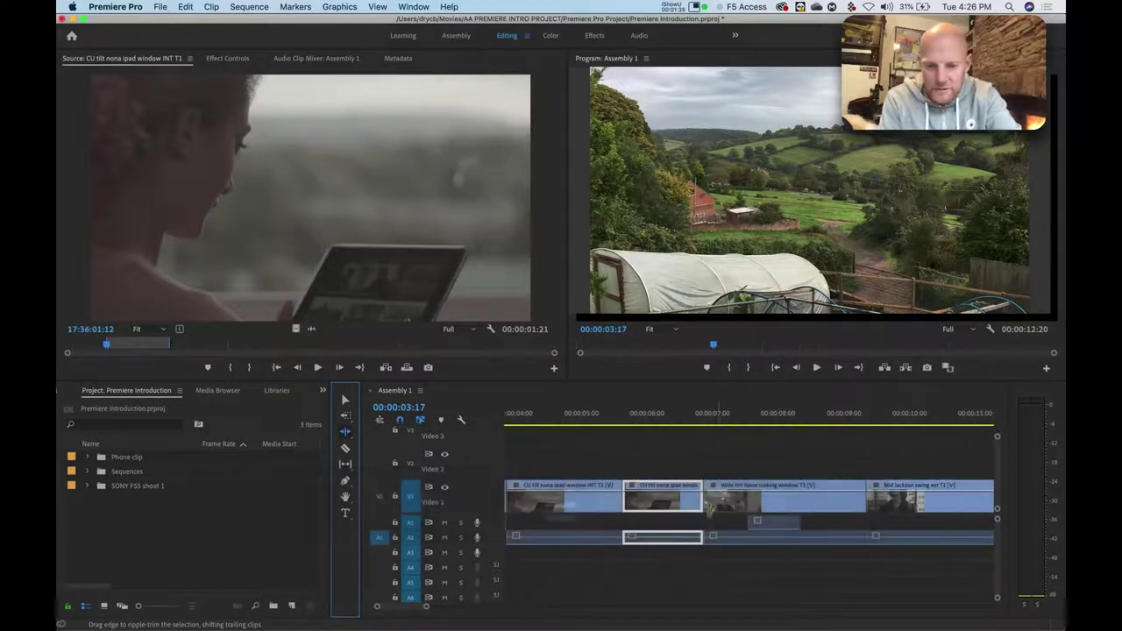
click(696, 502)
drag(696, 502, 672, 504)
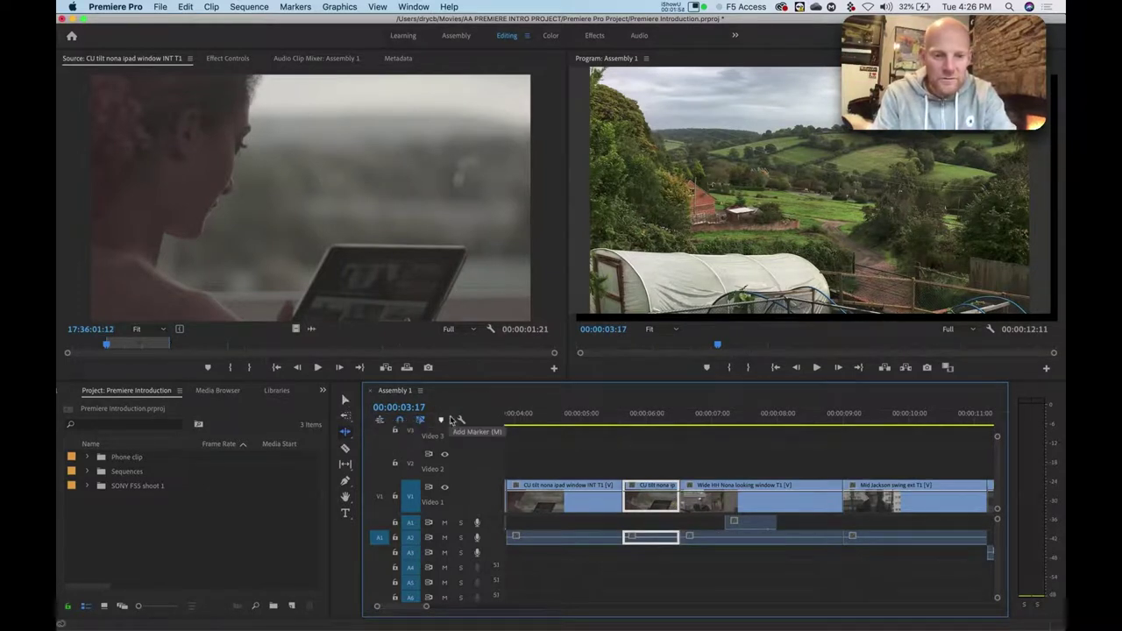
- Trim the second CU tilt clip's end with the Selection Tool, leaving a gap, and extend it back to meet the Wide HH Nona clip
key(v)
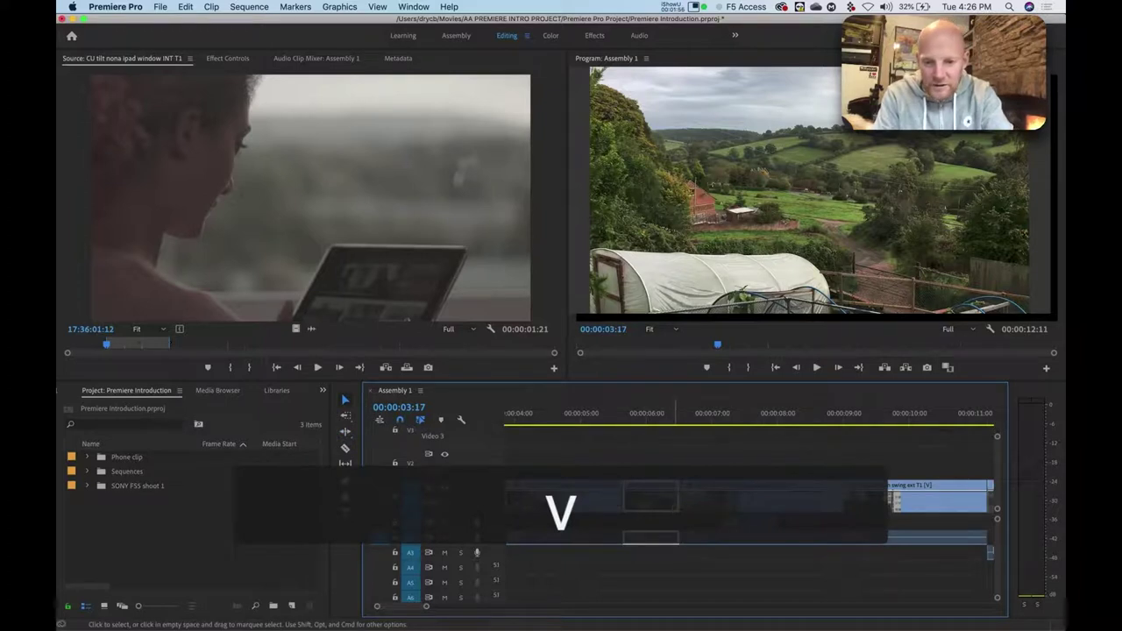
click(674, 504)
drag(675, 504, 654, 508)
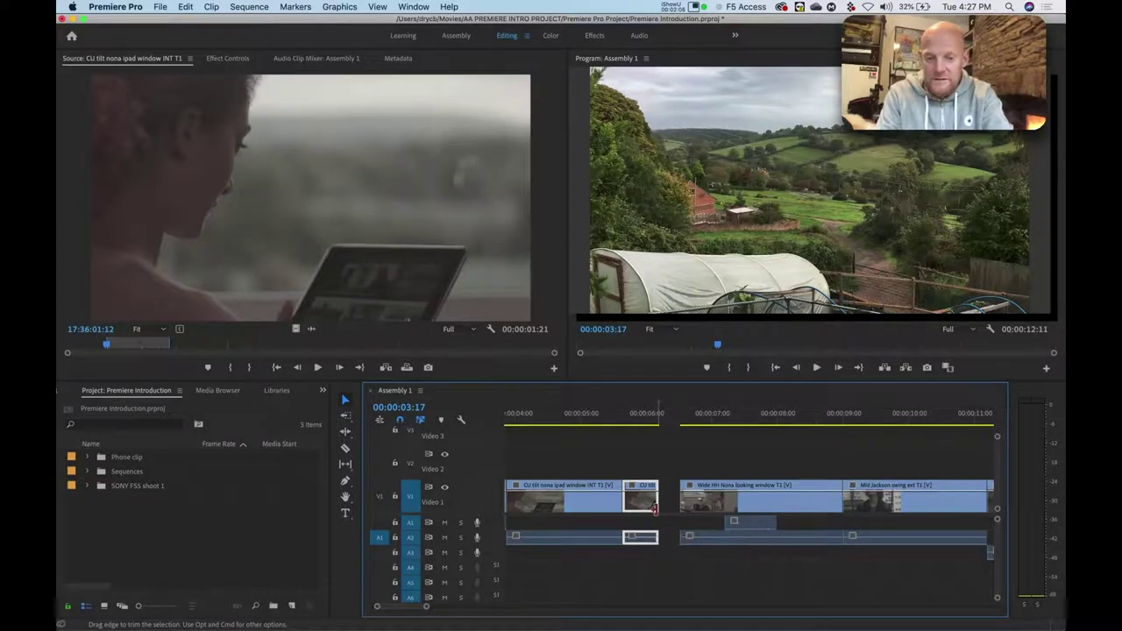
click(654, 507)
drag(656, 507, 676, 505)
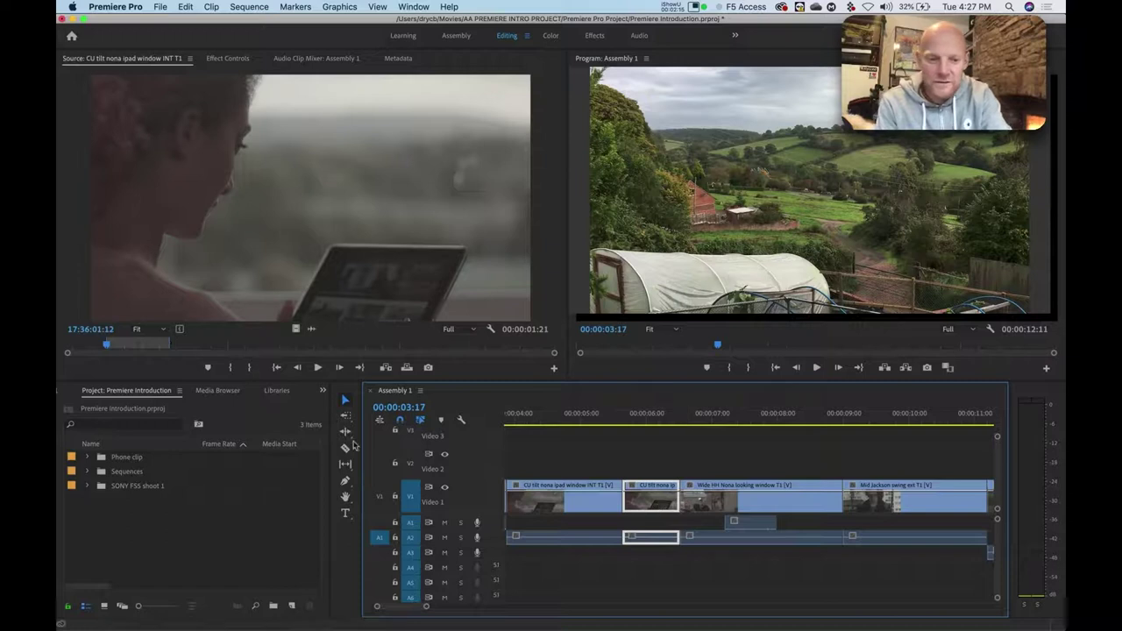
- Ripple-trim the second CU tilt clip's end about 9 frames shorter, and ripple it back out by about 12 frames
click(347, 431)
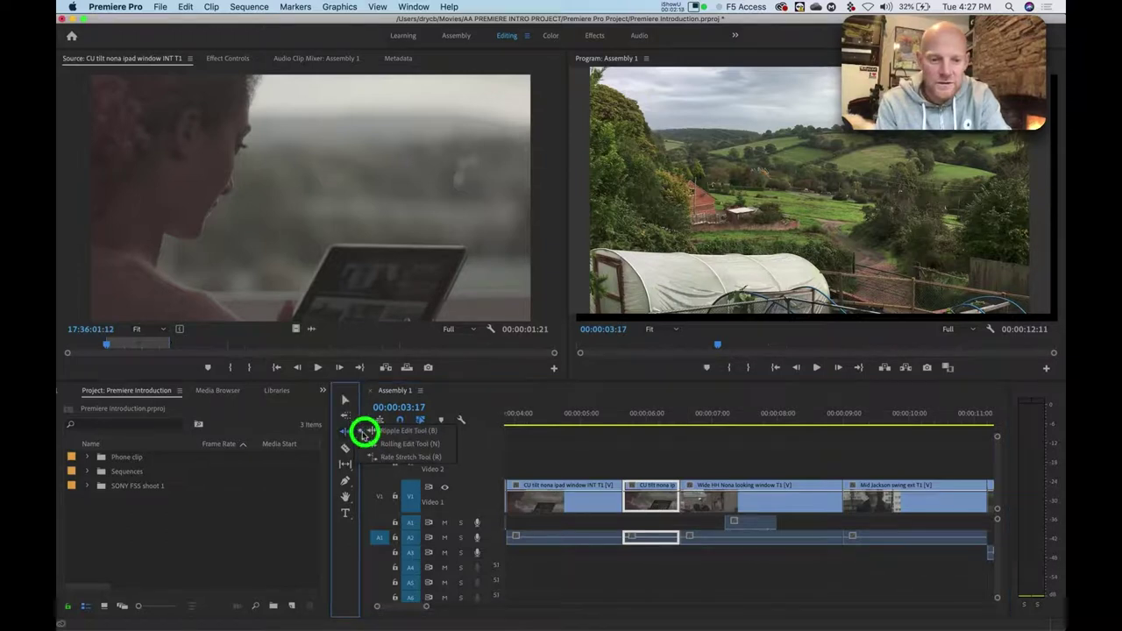
click(383, 430)
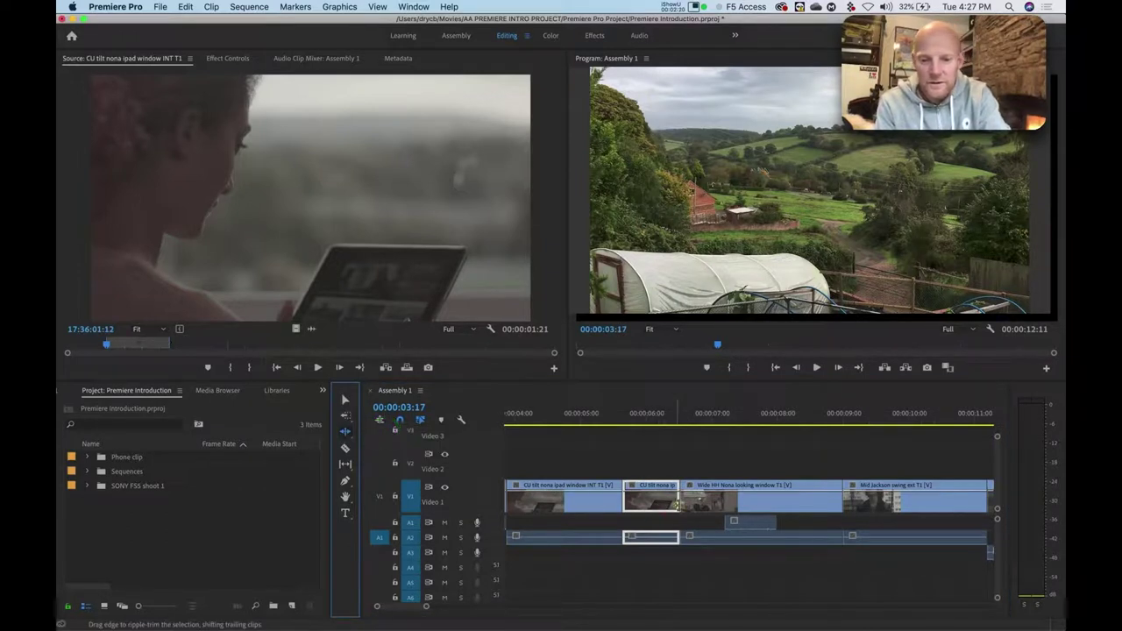
drag(678, 498, 652, 504)
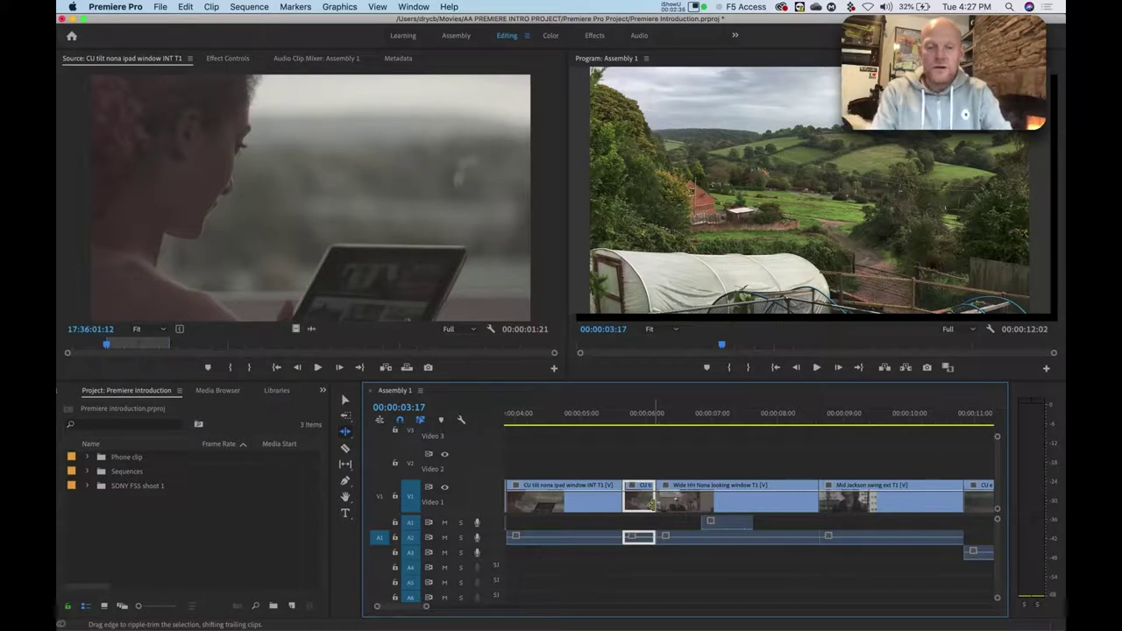
drag(650, 504, 680, 504)
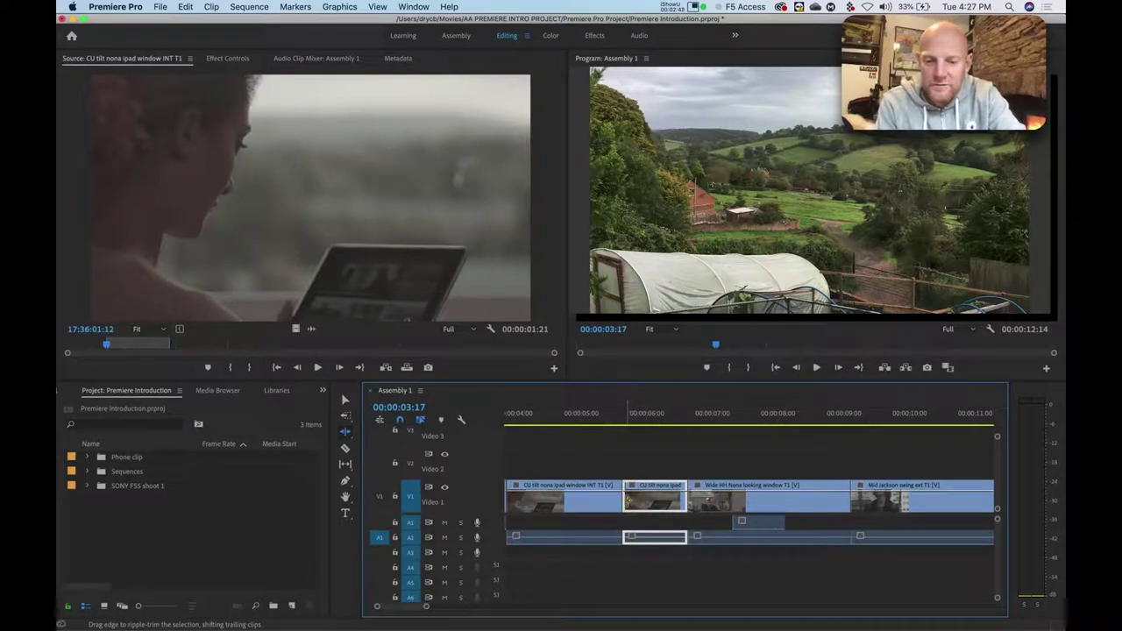
- Ripple-trim the start of the second CU tilt clip twice, removing about 11 frames and another 3 frames
drag(625, 499, 653, 503)
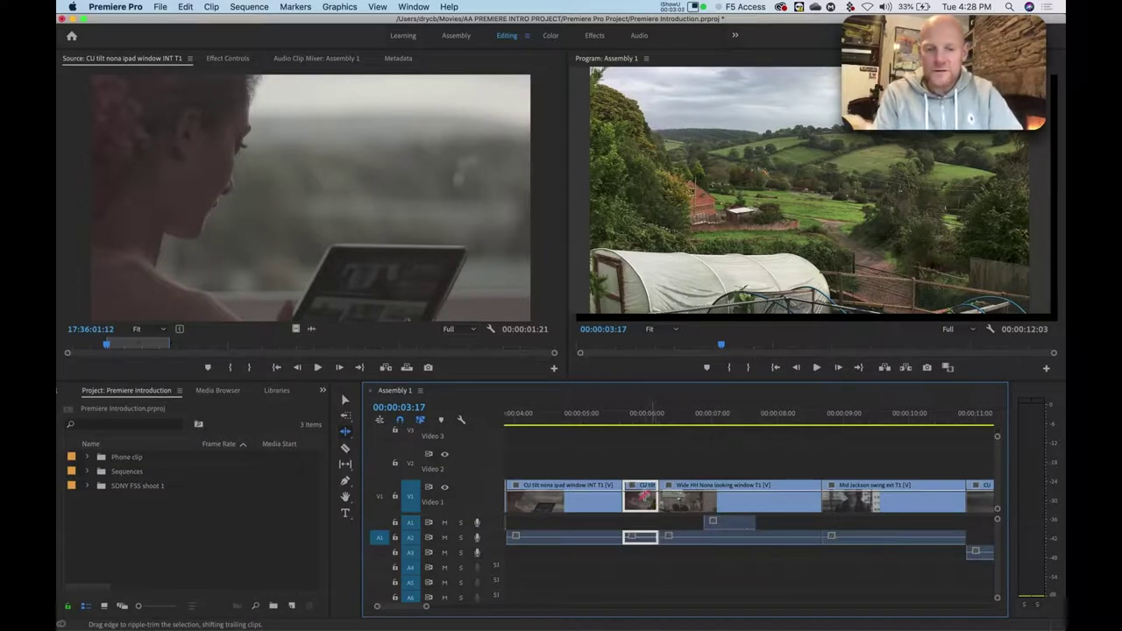
click(628, 504)
drag(628, 504, 635, 504)
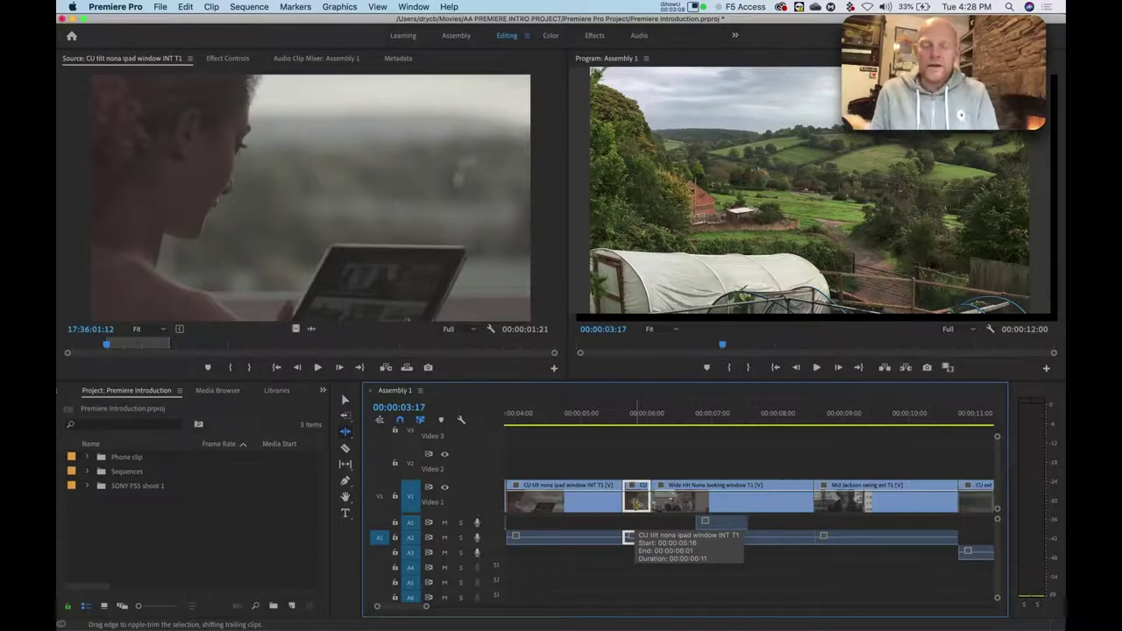
click(628, 537)
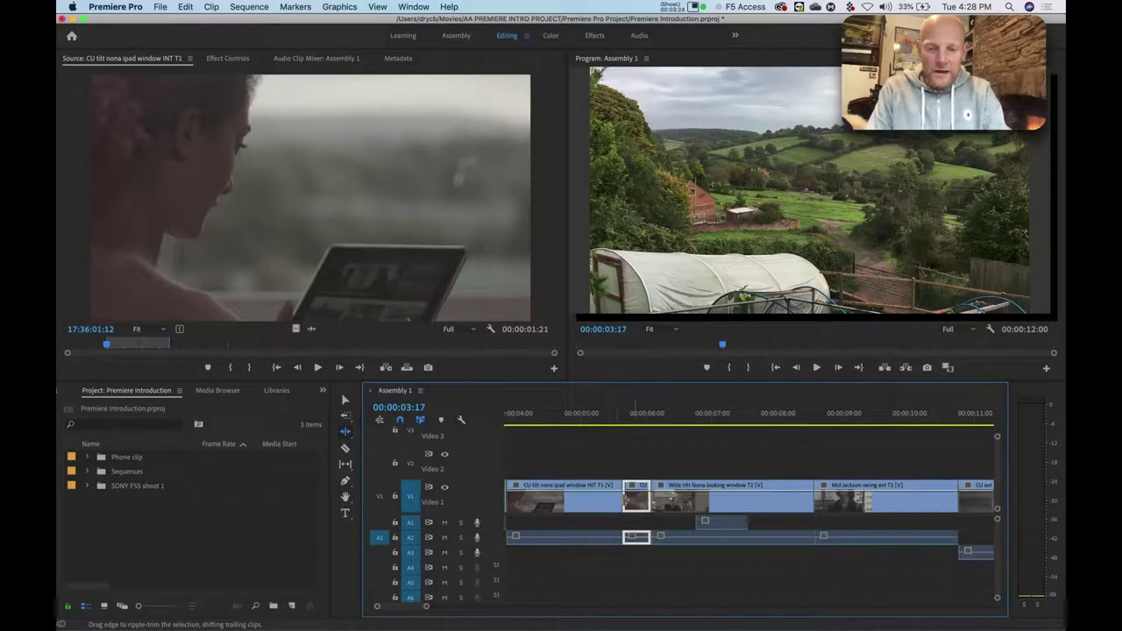
- Use the Selection Tool to select the two adjacent CU tilt clips alternately, ending with the first one
key(v)
click(607, 500)
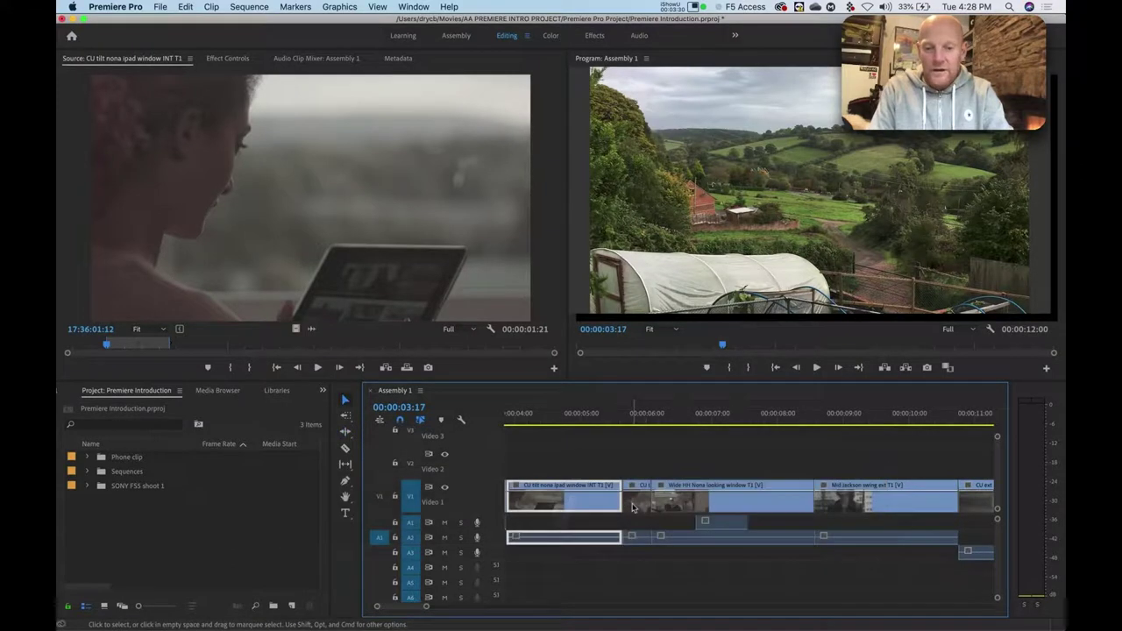
click(634, 506)
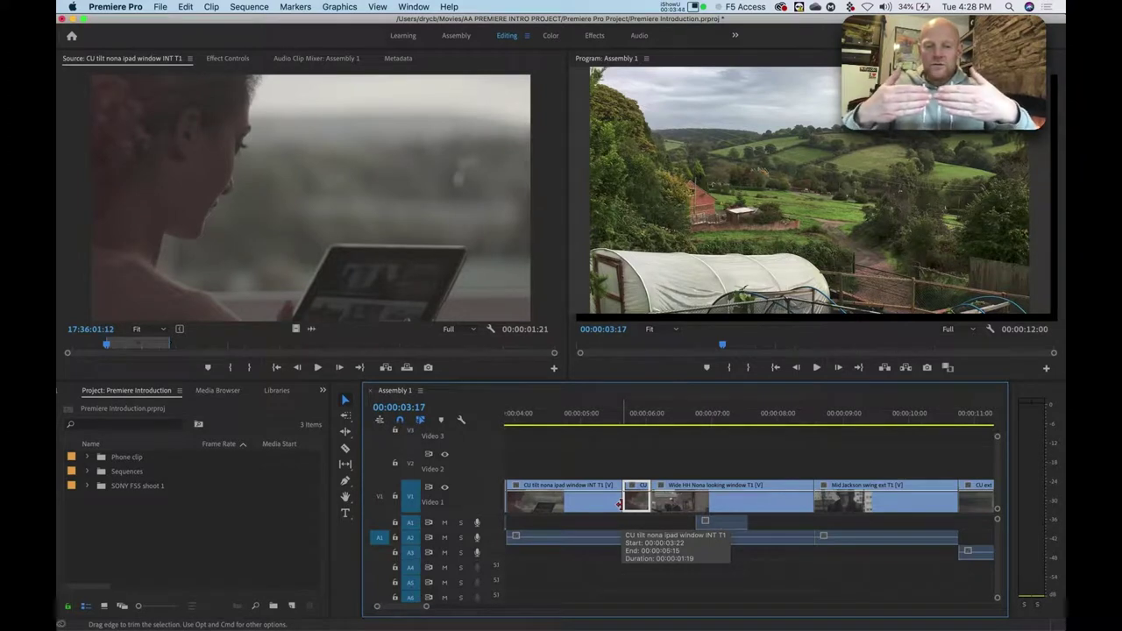
click(608, 501)
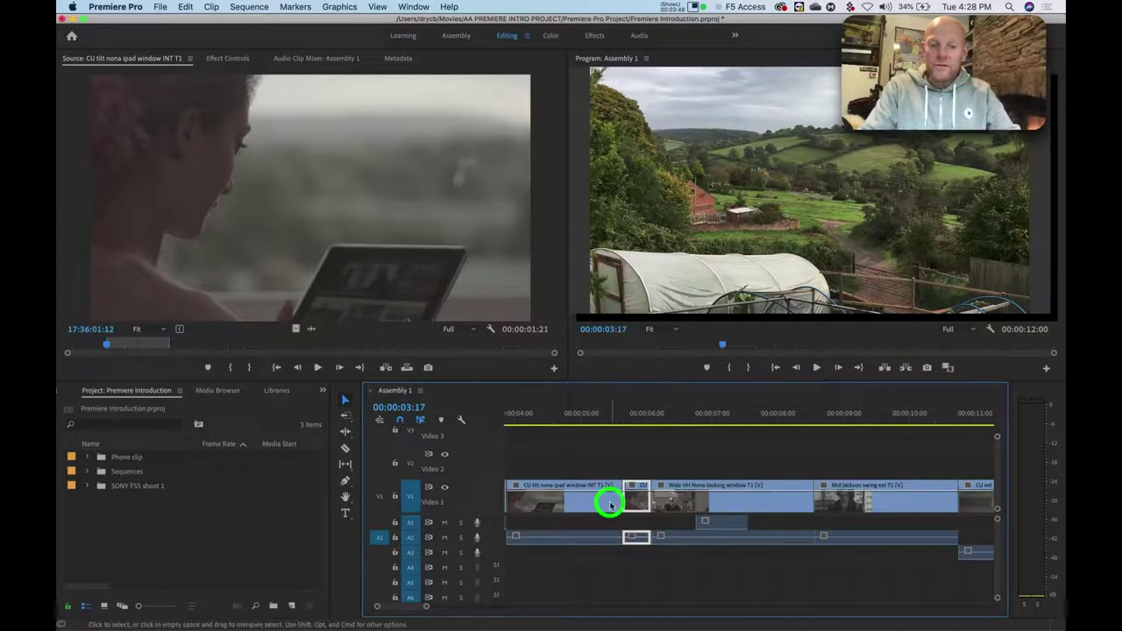
click(633, 501)
click(605, 506)
click(631, 501)
click(614, 505)
click(603, 502)
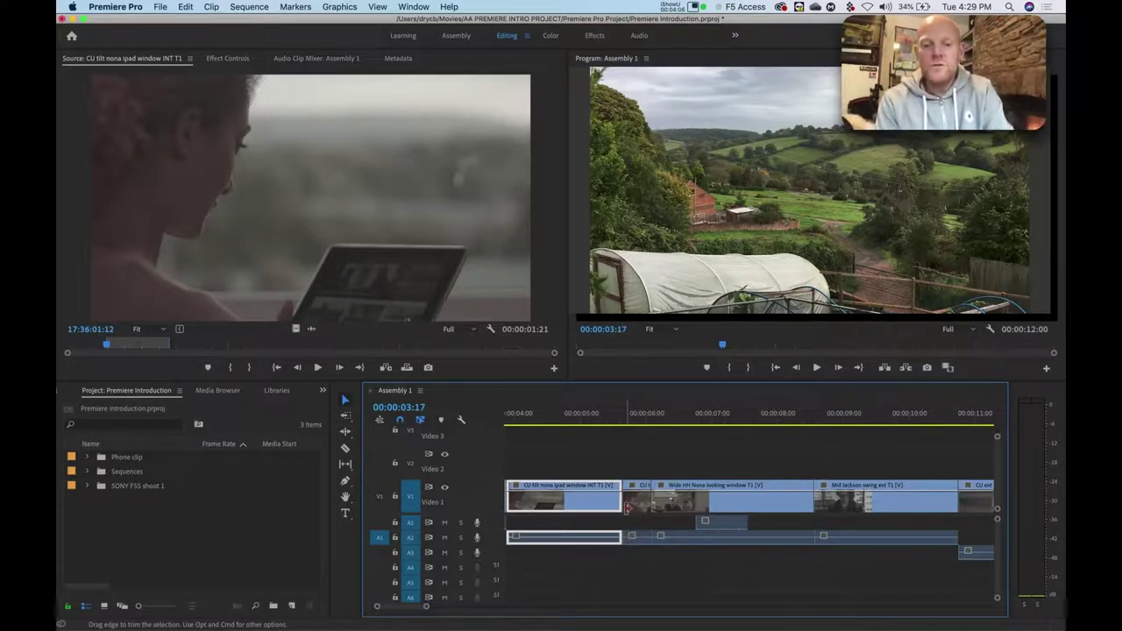
- Ripple the first CU tilt clip's end out by about 9 frames, and back in by about 7 frames
click(345, 432)
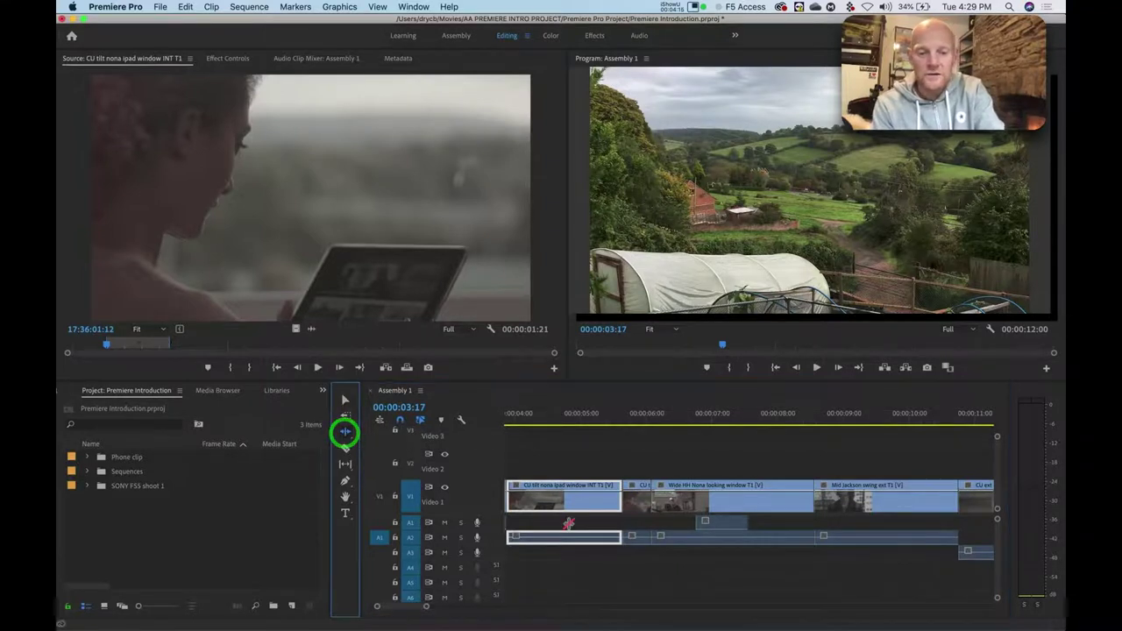
drag(619, 500, 640, 501)
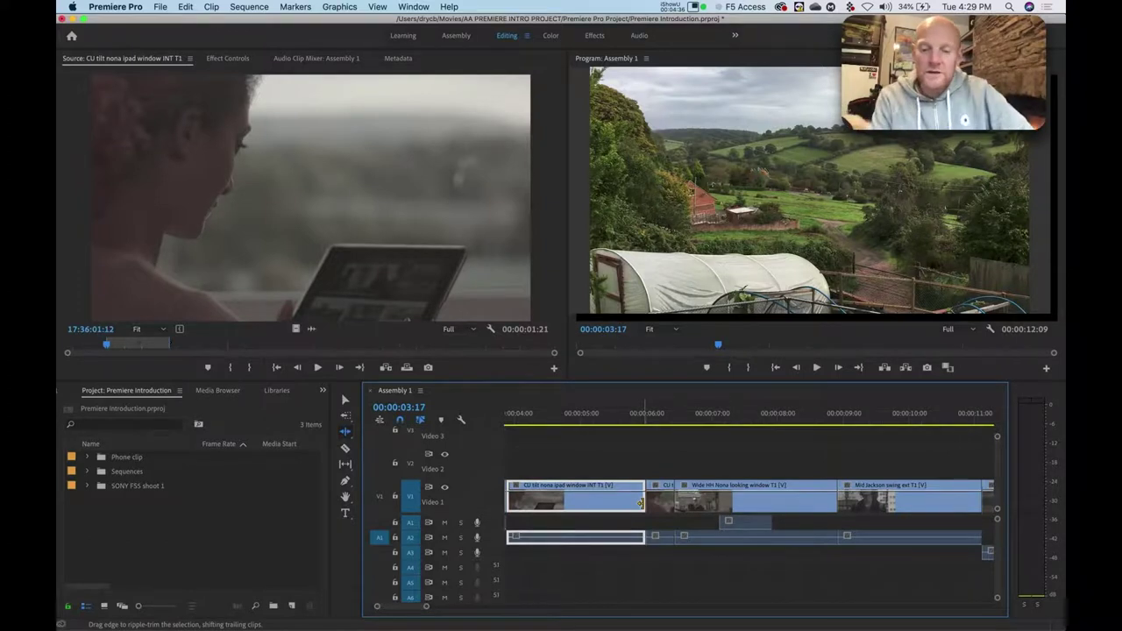
drag(641, 502, 626, 506)
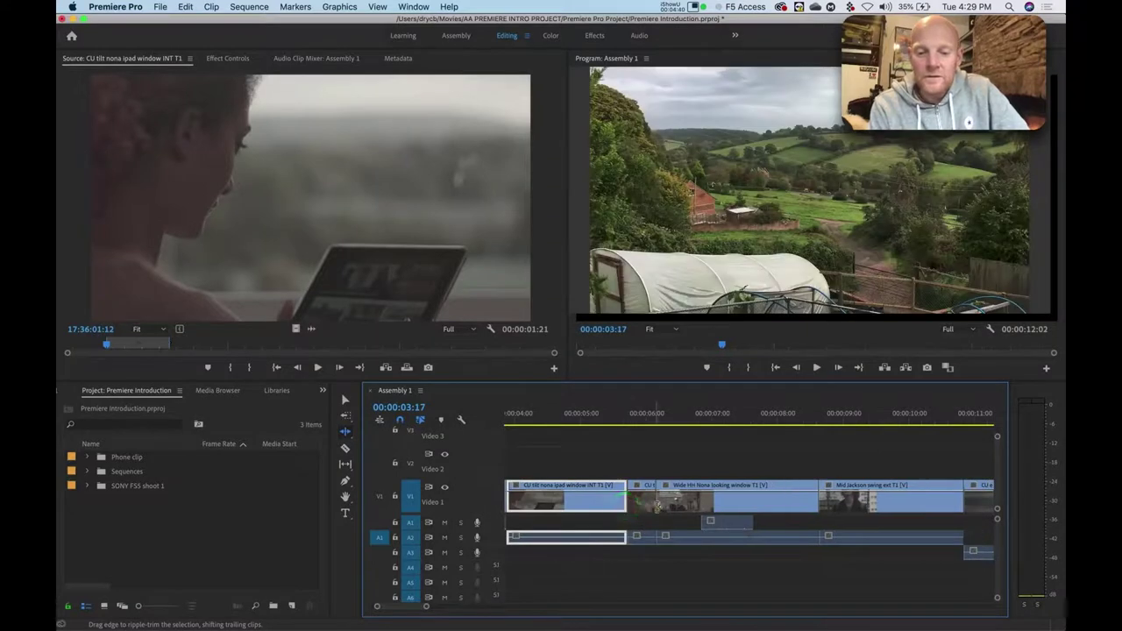
- Shorten the end of the Wide HH Nona looking window clip by about 5 frames with a ripple edit
click(806, 502)
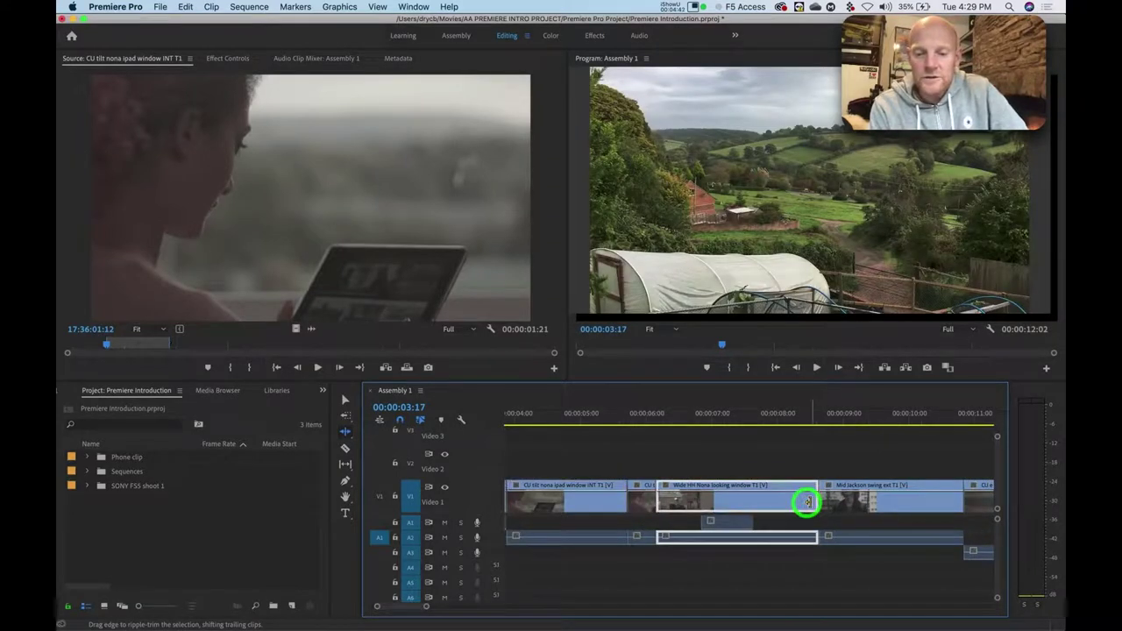
drag(811, 500, 798, 503)
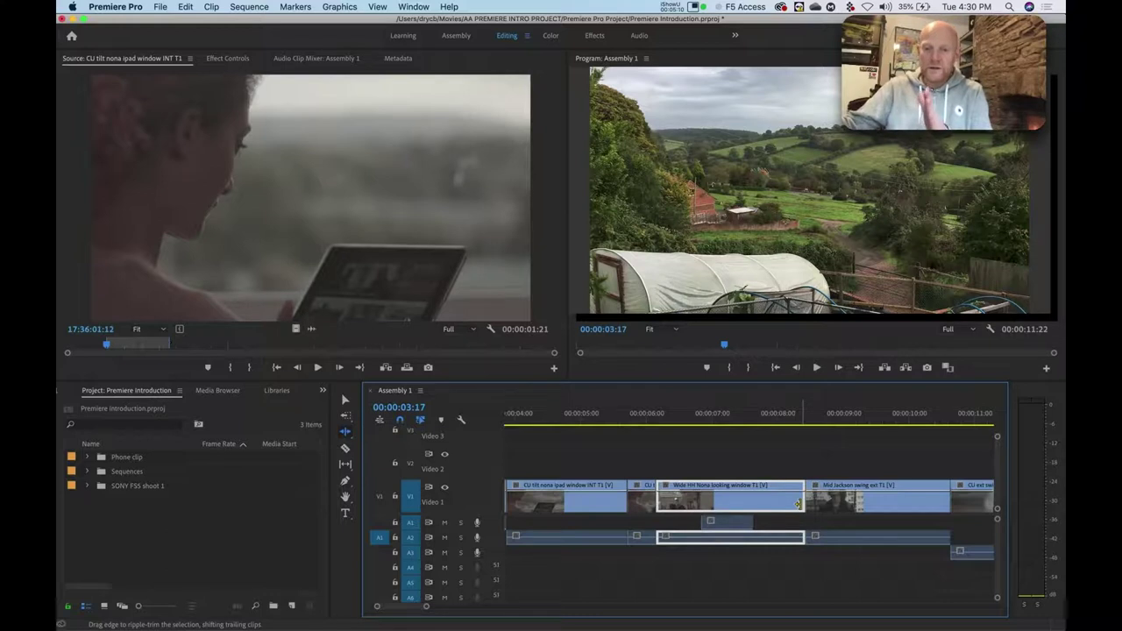
- With the Rolling Edit Tool, roll the Wide HH Nona/Mid Jackson cut earlier by about 3 and 15 frames, and move the playhead to 00:00:07:15
click(344, 436)
drag(345, 436, 395, 448)
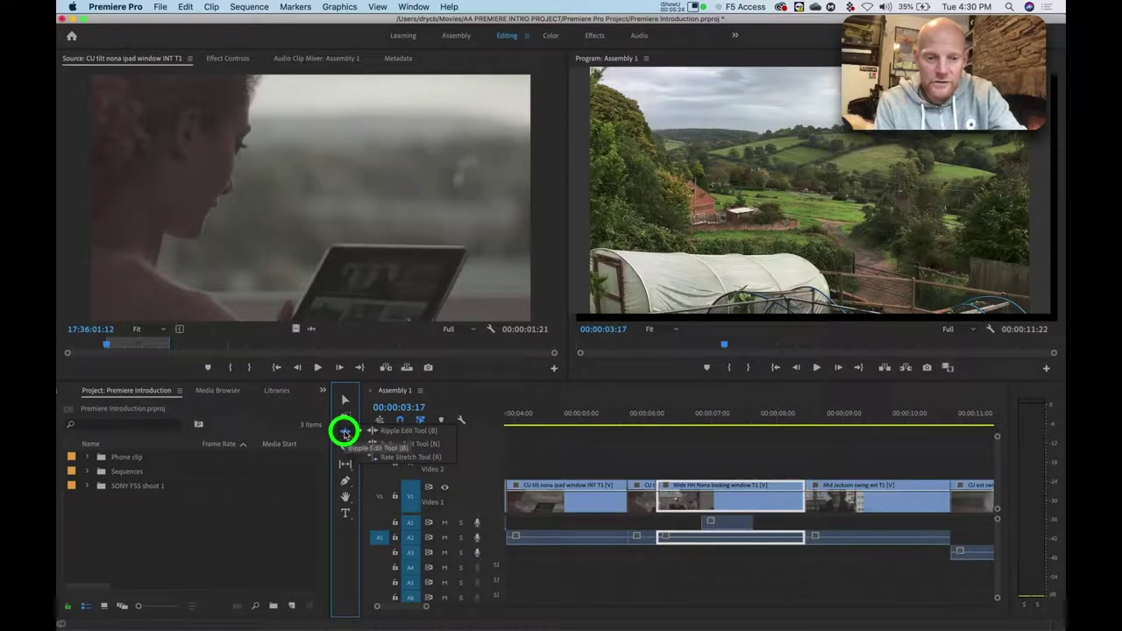
drag(345, 432, 403, 445)
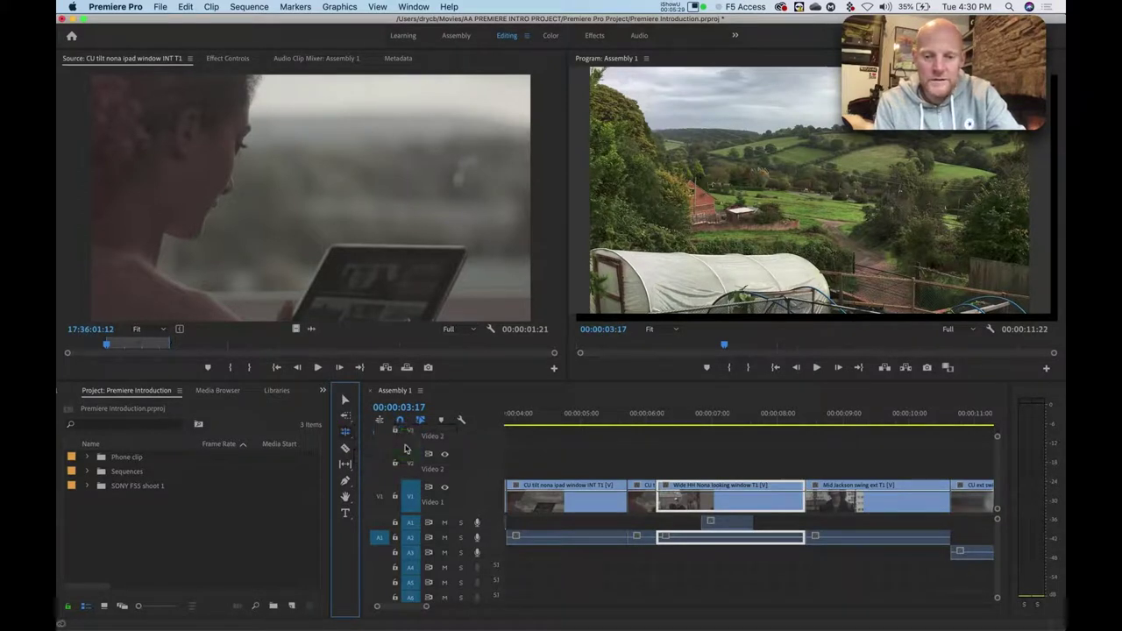
click(803, 501)
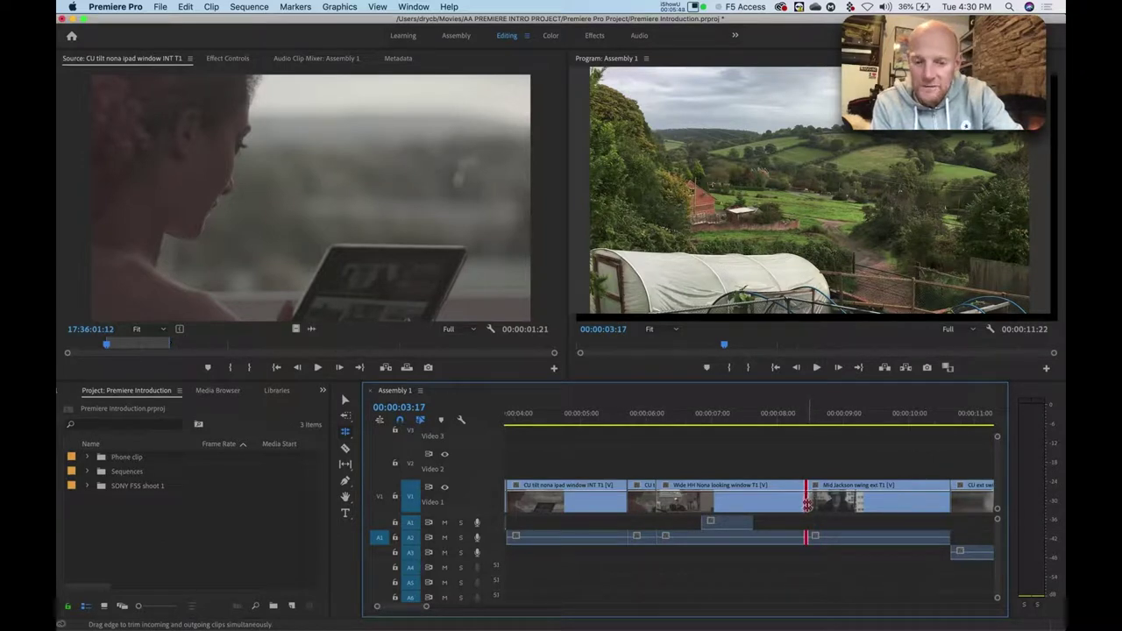
mouse_move(804, 504)
mouse_down()
mouse_move(786, 503)
mouse_move(819, 503)
mouse_move(795, 507)
mouse_up()
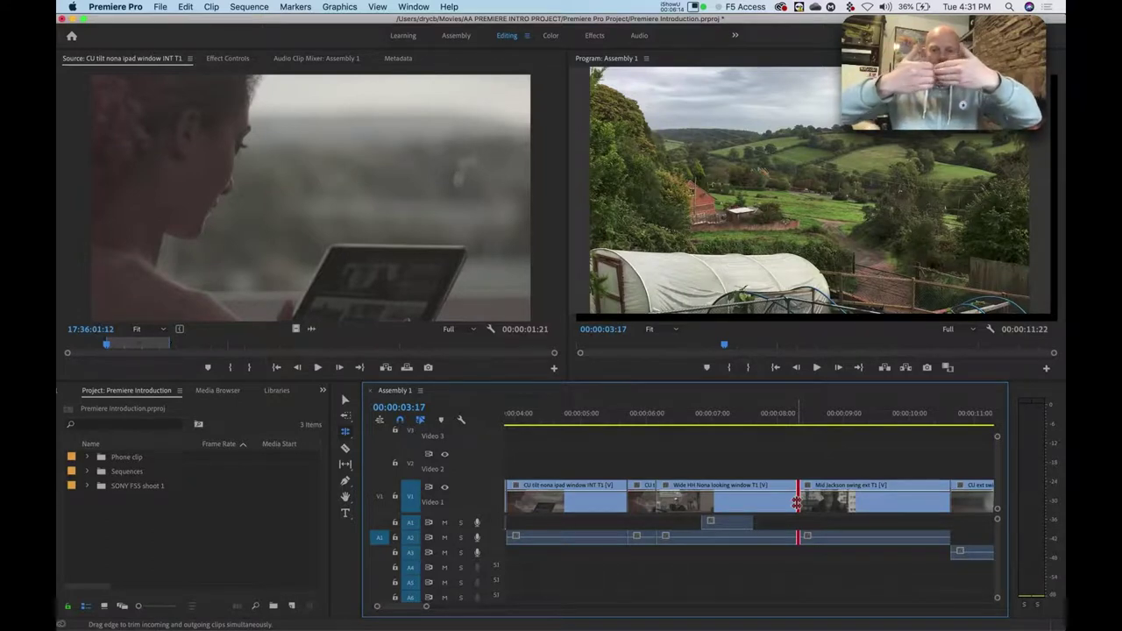
drag(797, 502, 755, 510)
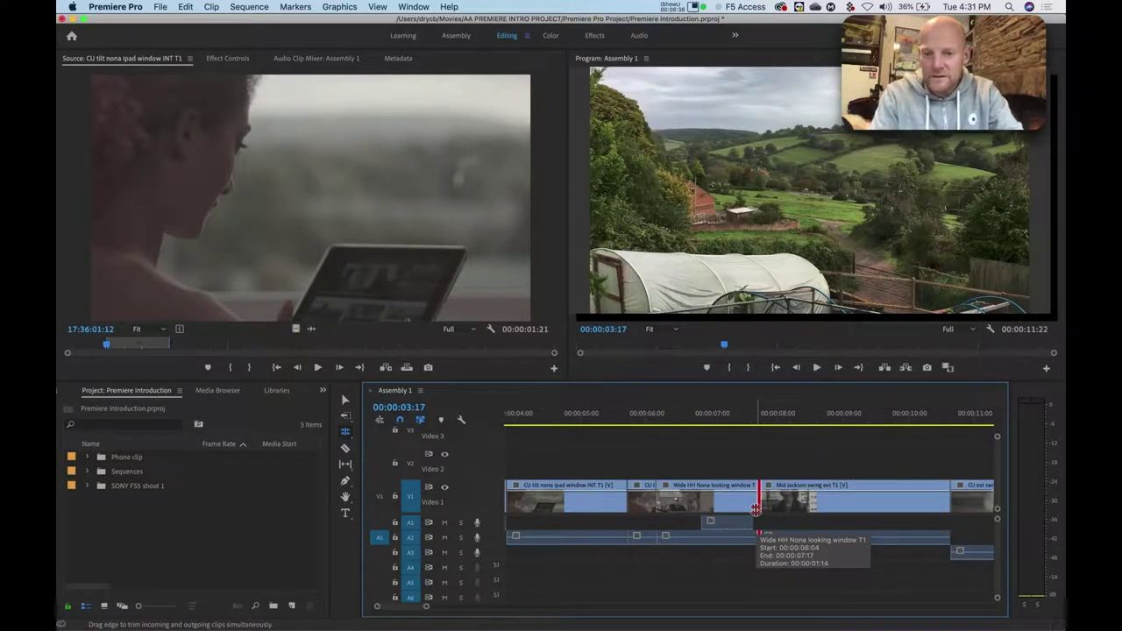
click(758, 414)
drag(759, 414, 752, 420)
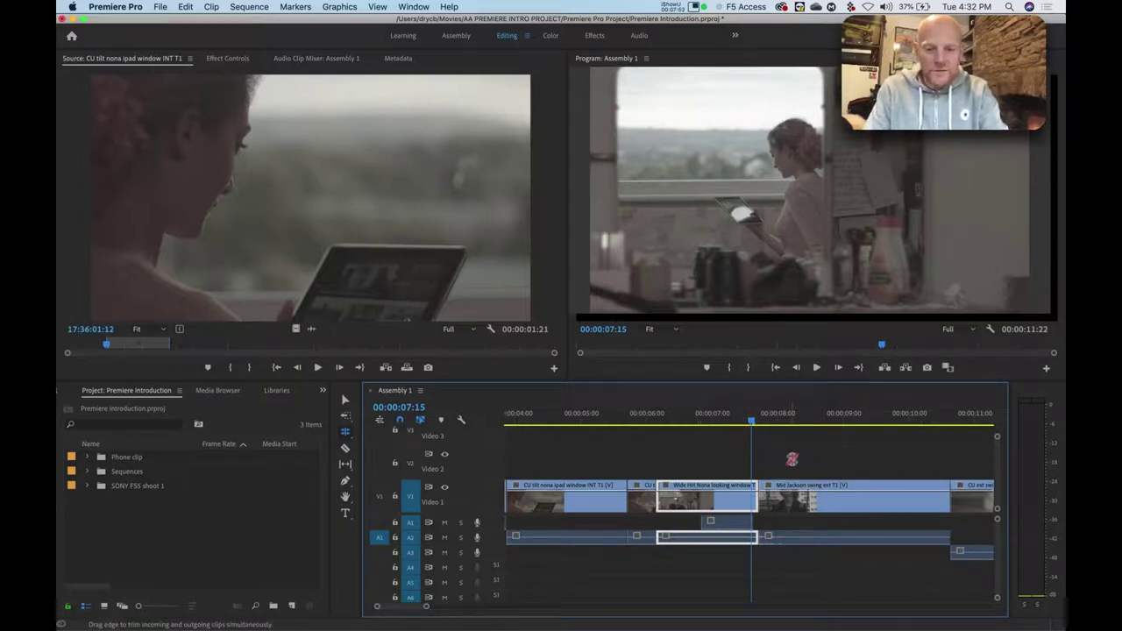
- Switch to the PowerPoint presentation to show the Trim Edit Tool slide, and return to Premiere Pro
key(super+Tab)
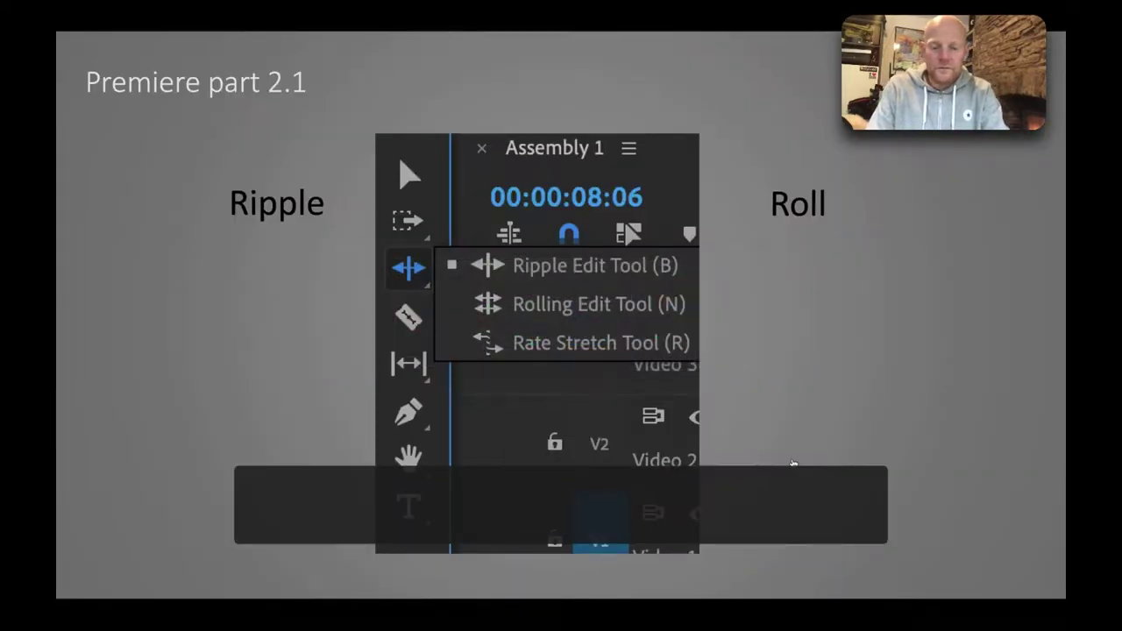
key(Right)
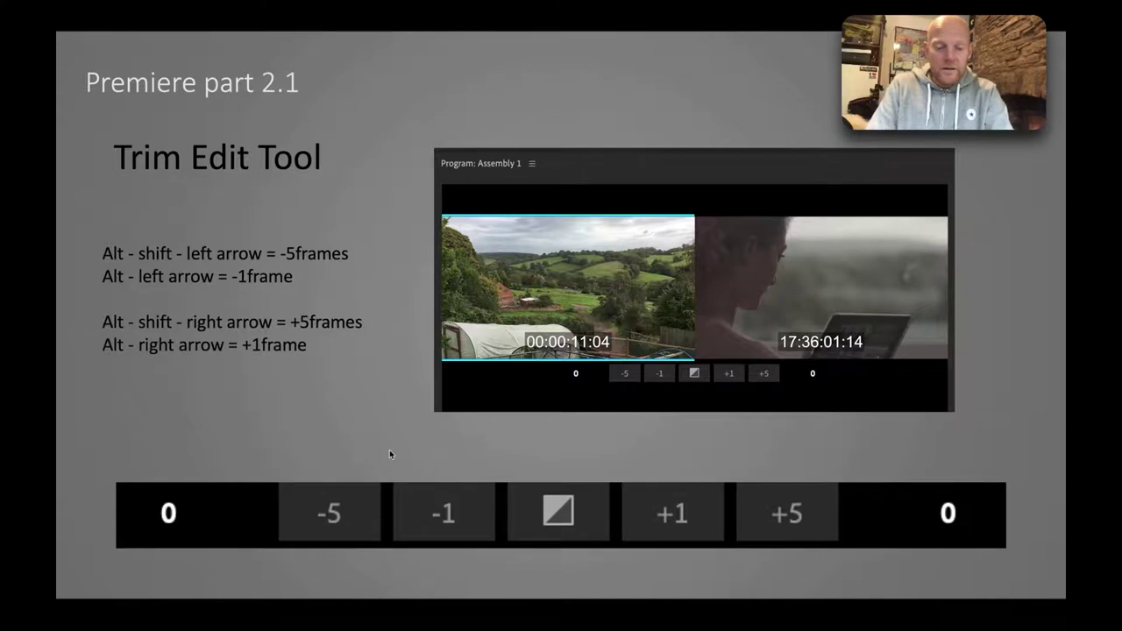
key(super+Tab)
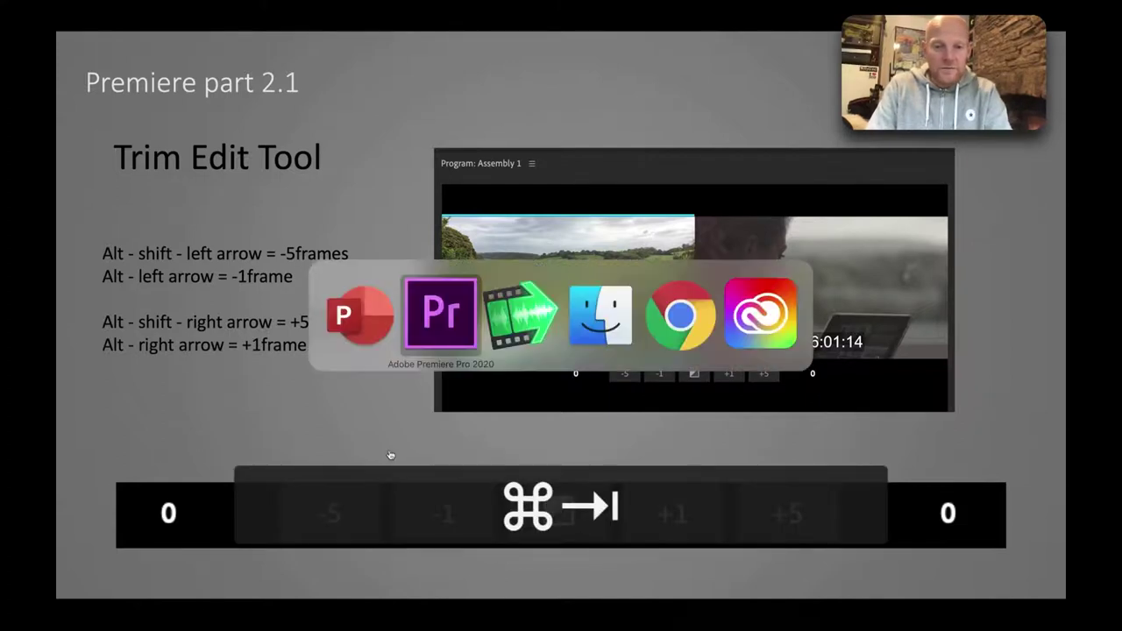
click(448, 7)
key(Escape)
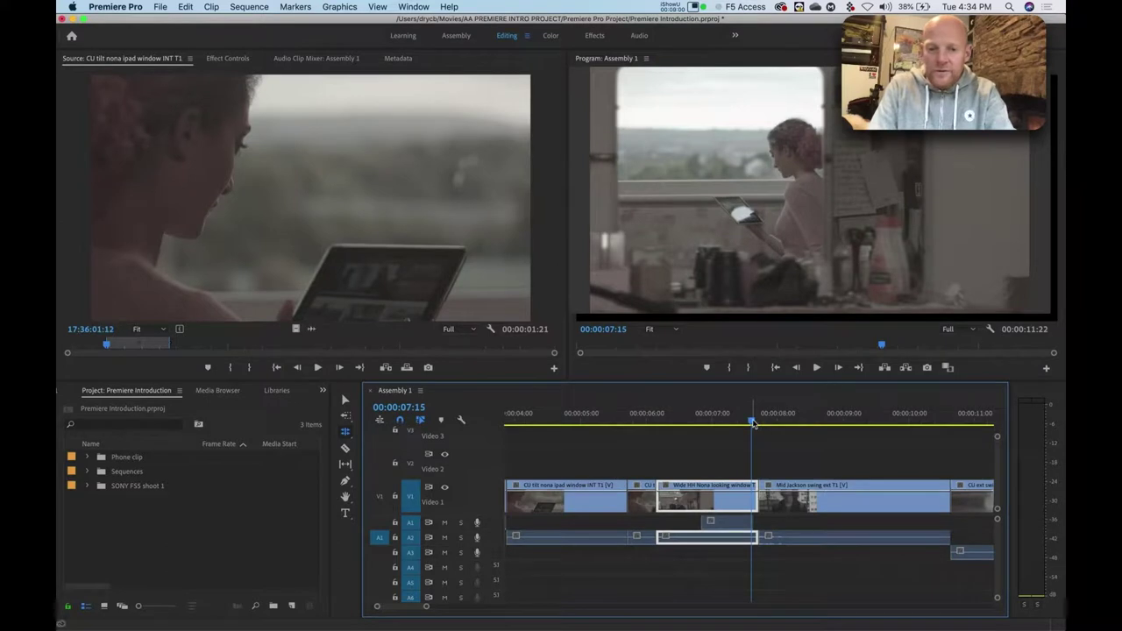
- With the Selection Tool, open the cut between the WIDE Pan HH fields trees and first CU tilt nona ipad clips in trim view
scroll(596, 469, left, 5)
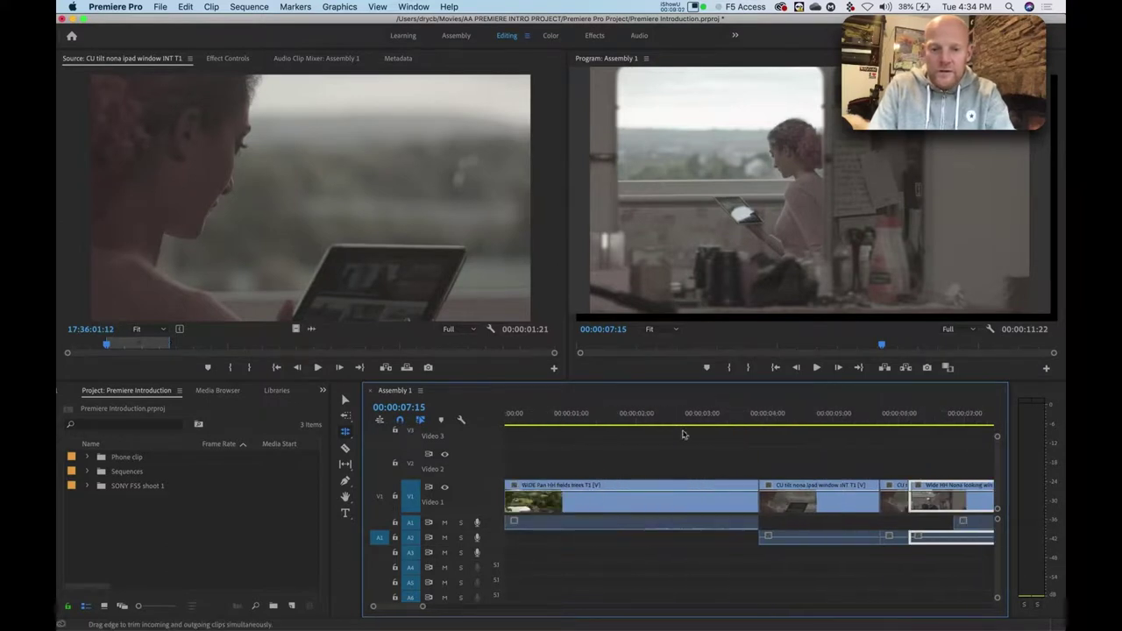
click(752, 414)
drag(758, 417, 726, 421)
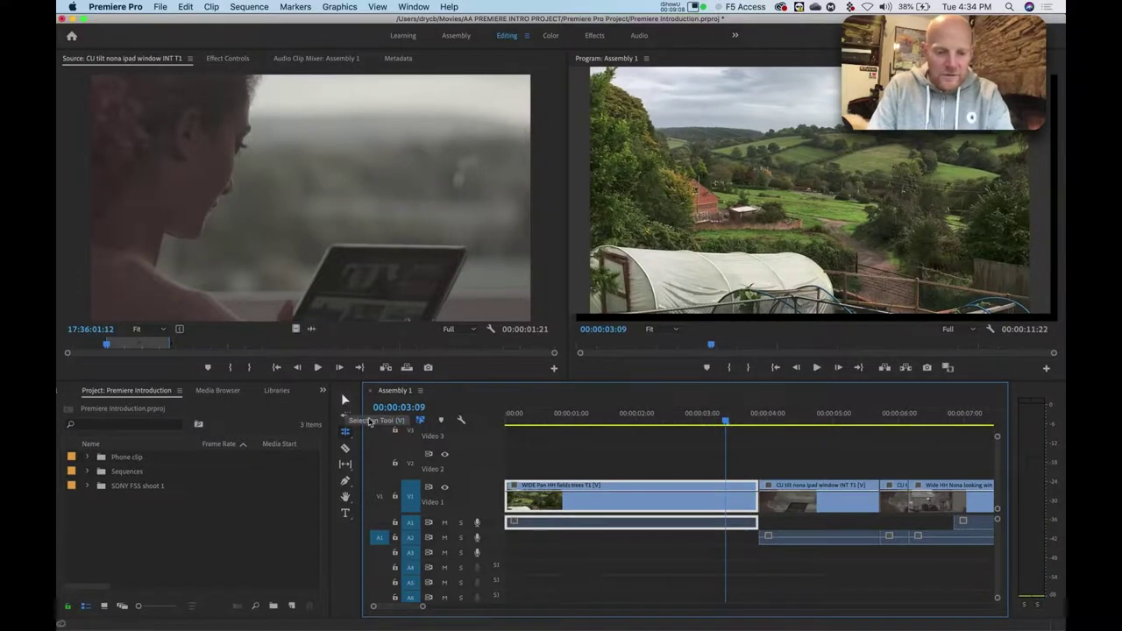
key(v)
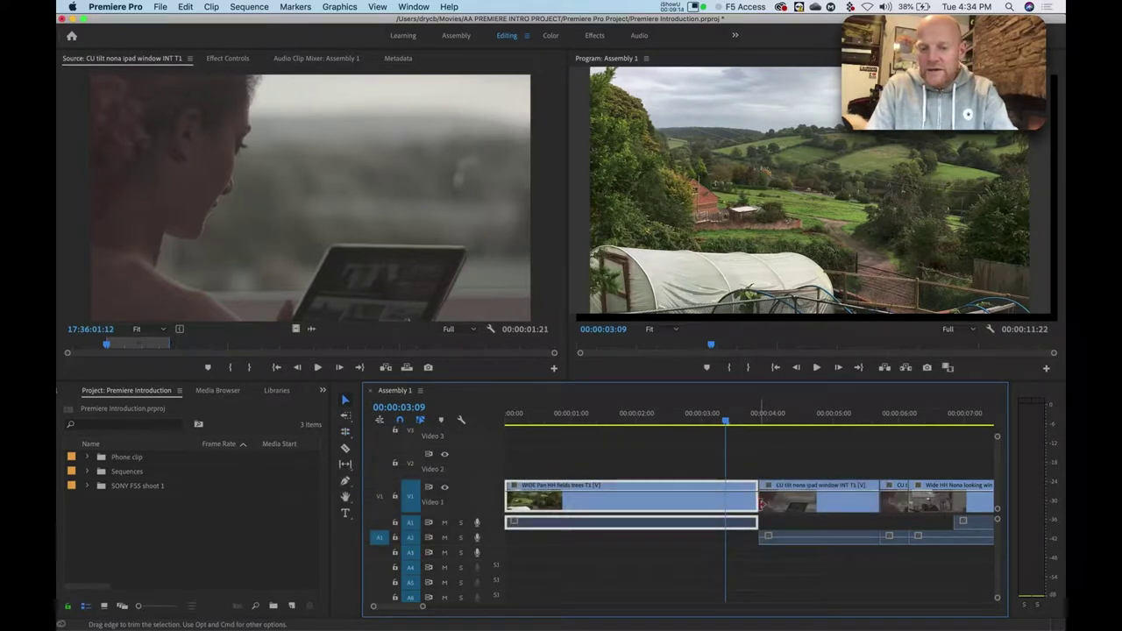
drag(757, 502, 758, 505)
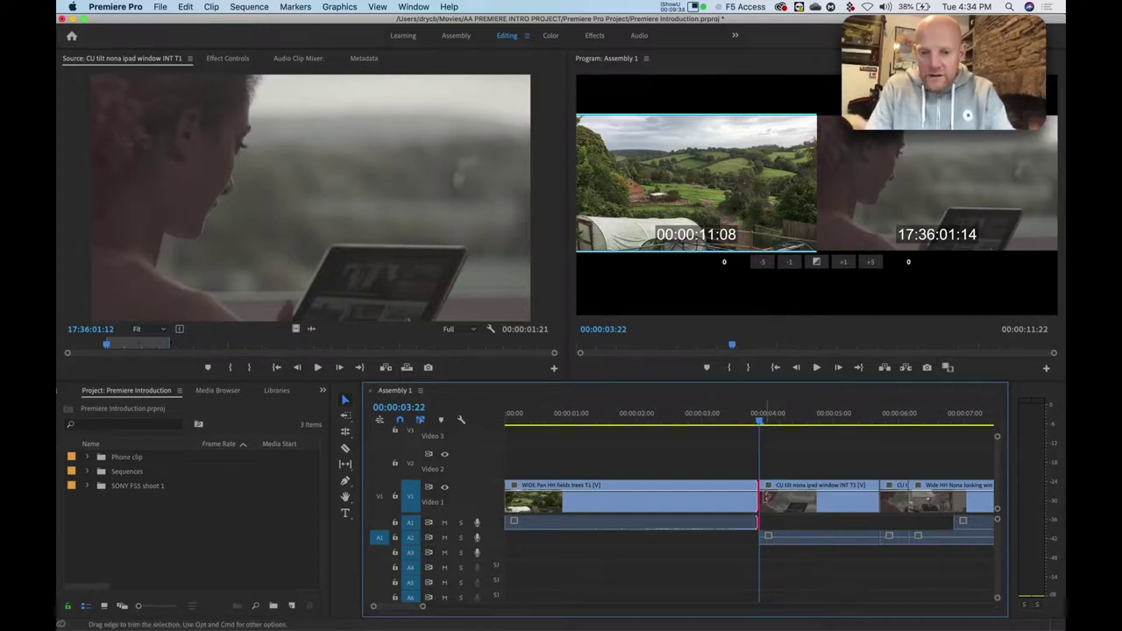
click(759, 504)
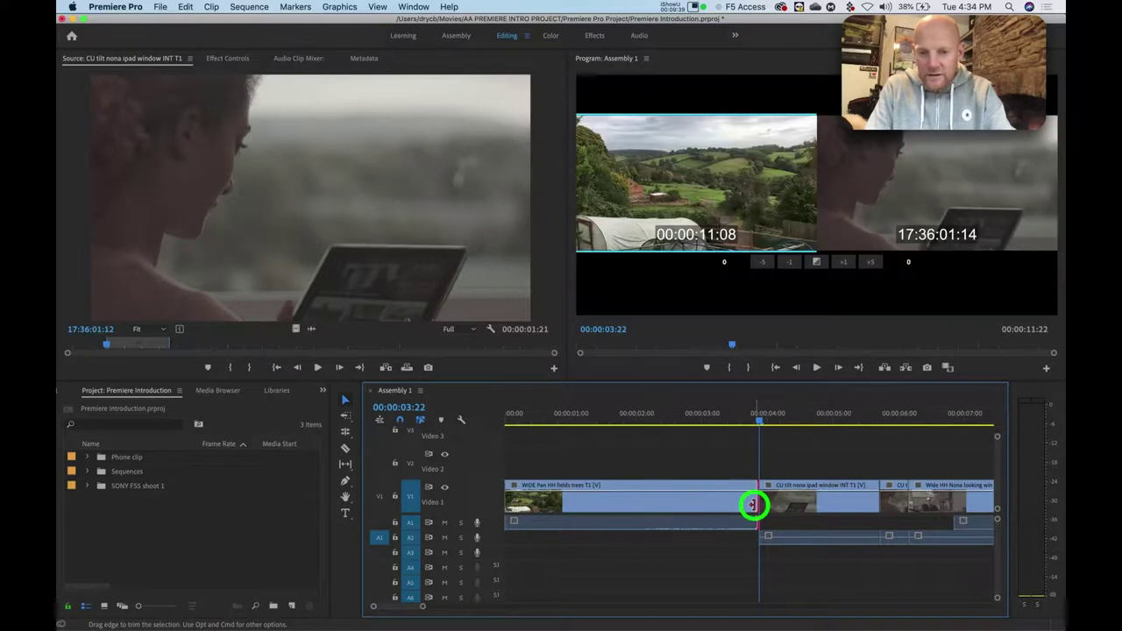
click(754, 504)
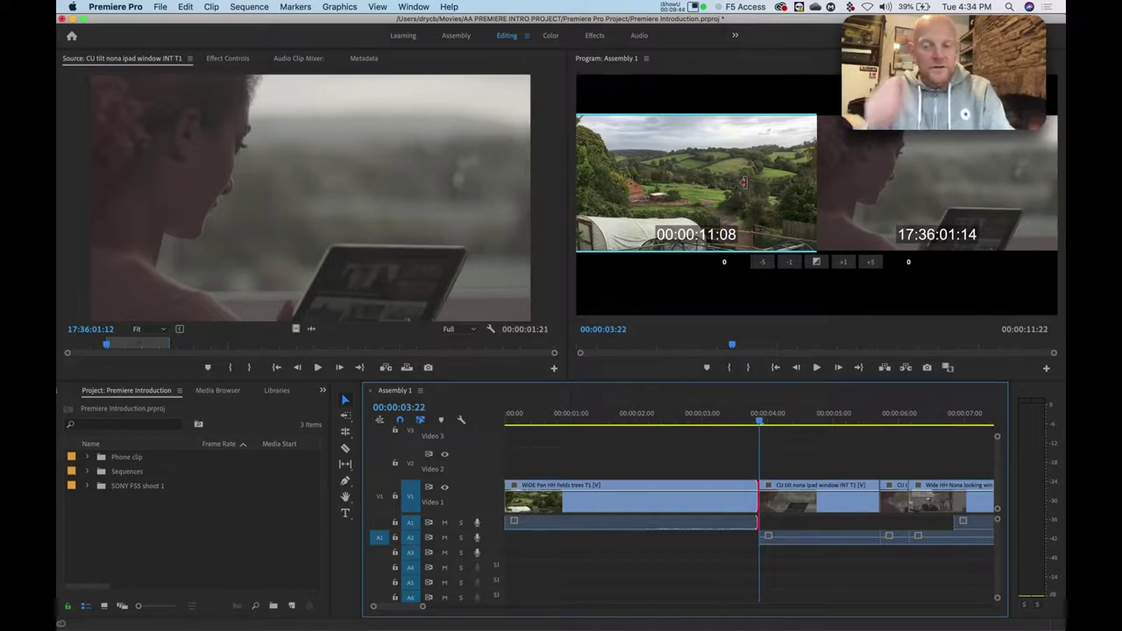
- Alternate the trim selection between the incoming and outgoing clips in the trim view, ending with the outgoing clip
click(908, 175)
click(754, 183)
click(870, 175)
click(770, 181)
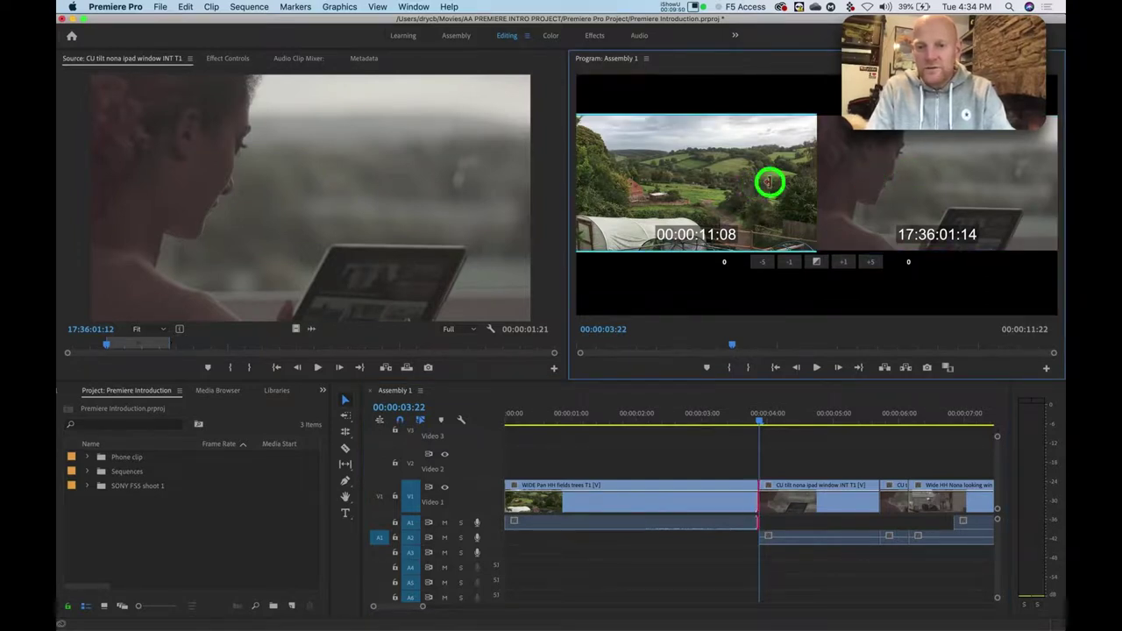
click(868, 178)
click(722, 201)
click(883, 185)
click(746, 189)
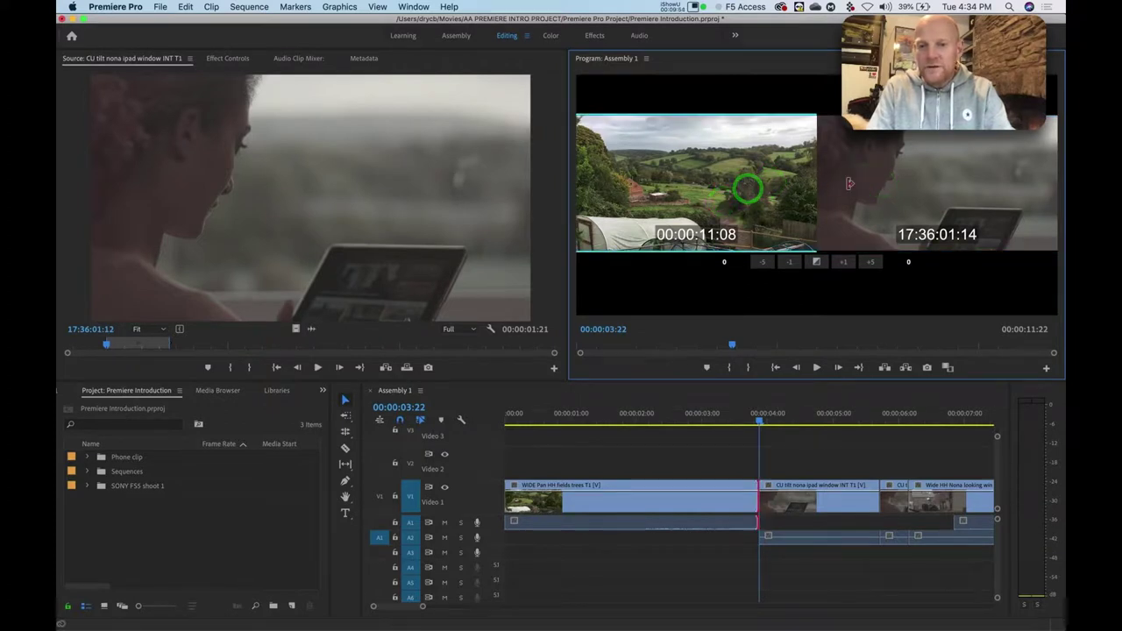
click(880, 181)
click(758, 184)
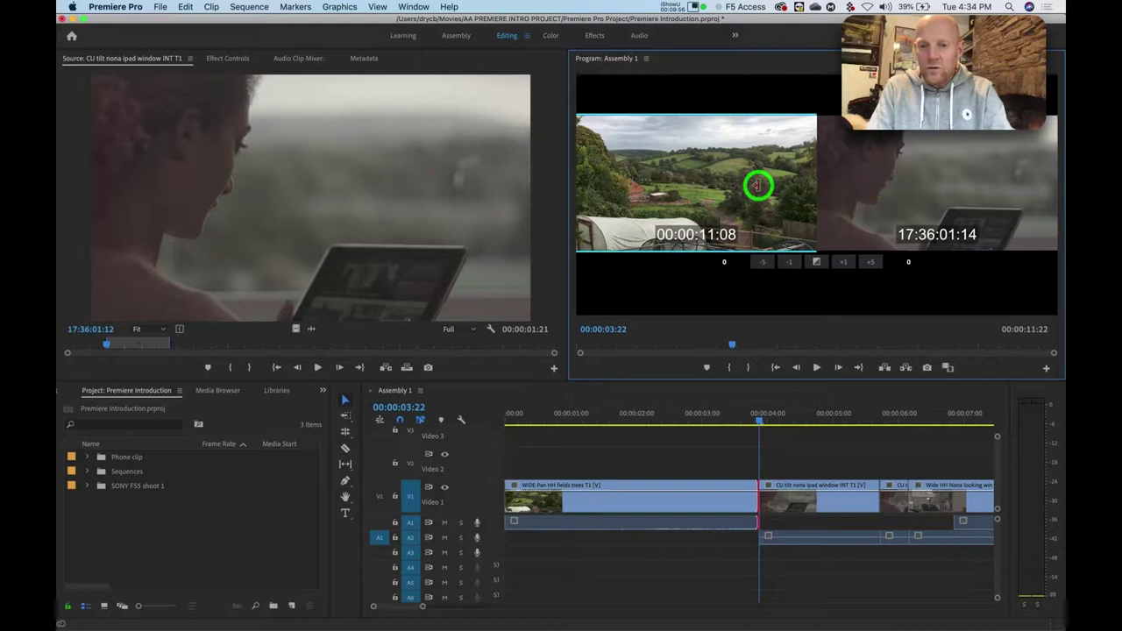
- Select both sides of the cut for a rolling trim, and change to a ripple trim of the outgoing WIDE Pan clip
shift+click(881, 184)
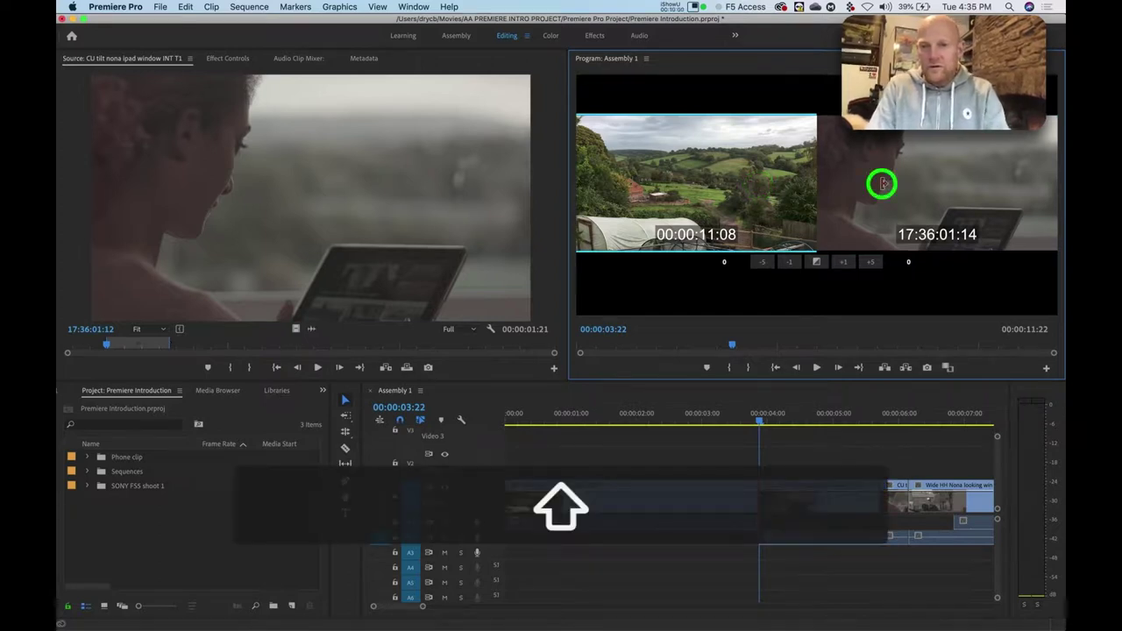
shift+click(736, 193)
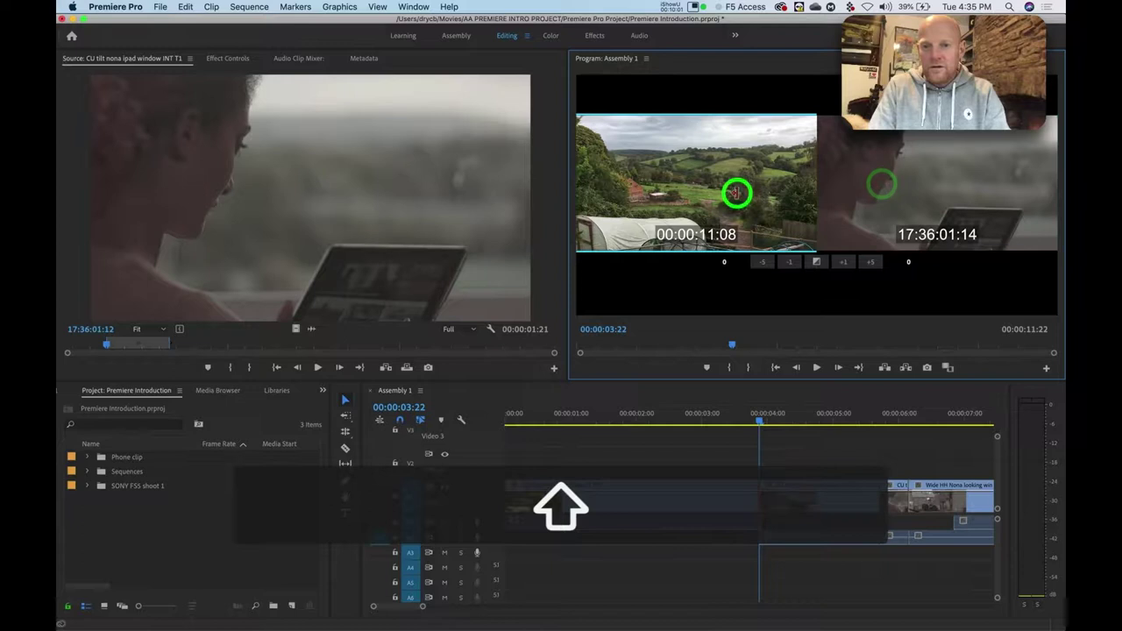
click(817, 165)
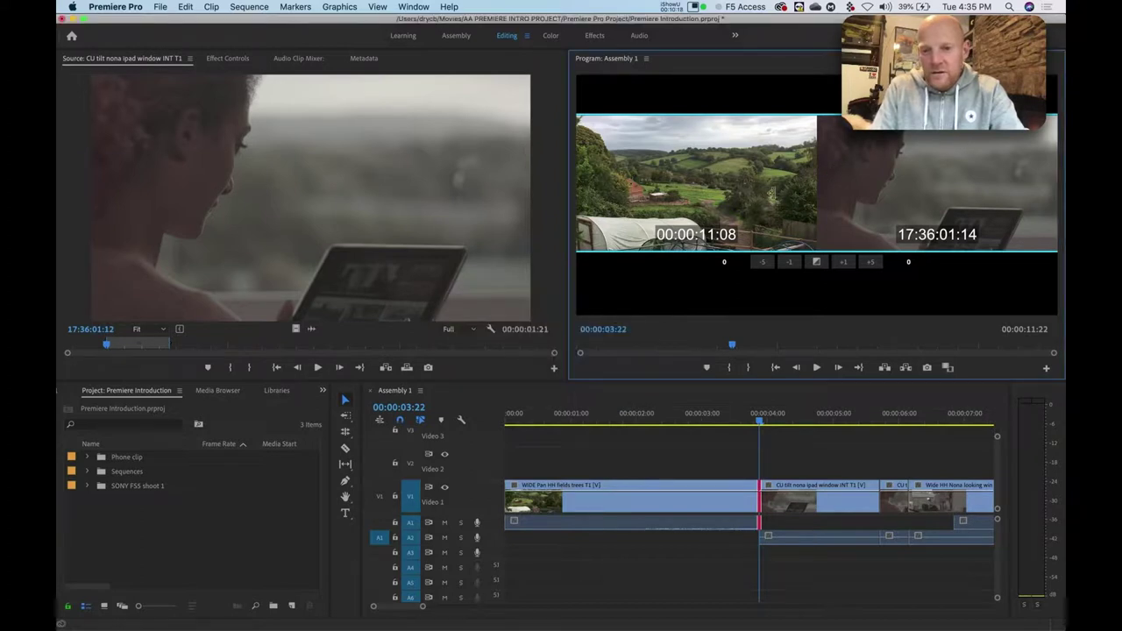
click(762, 191)
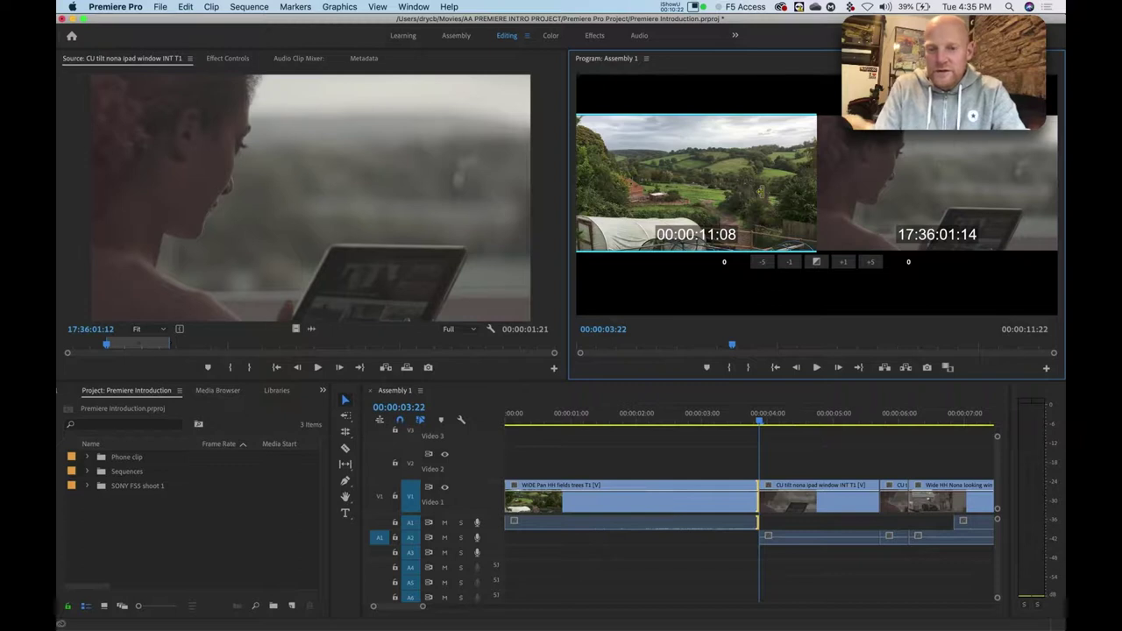
- Ripple-trim the end of the outgoing WIDE Pan clip by -4 frames, one frame at a time
click(788, 265)
click(788, 265)
click(788, 266)
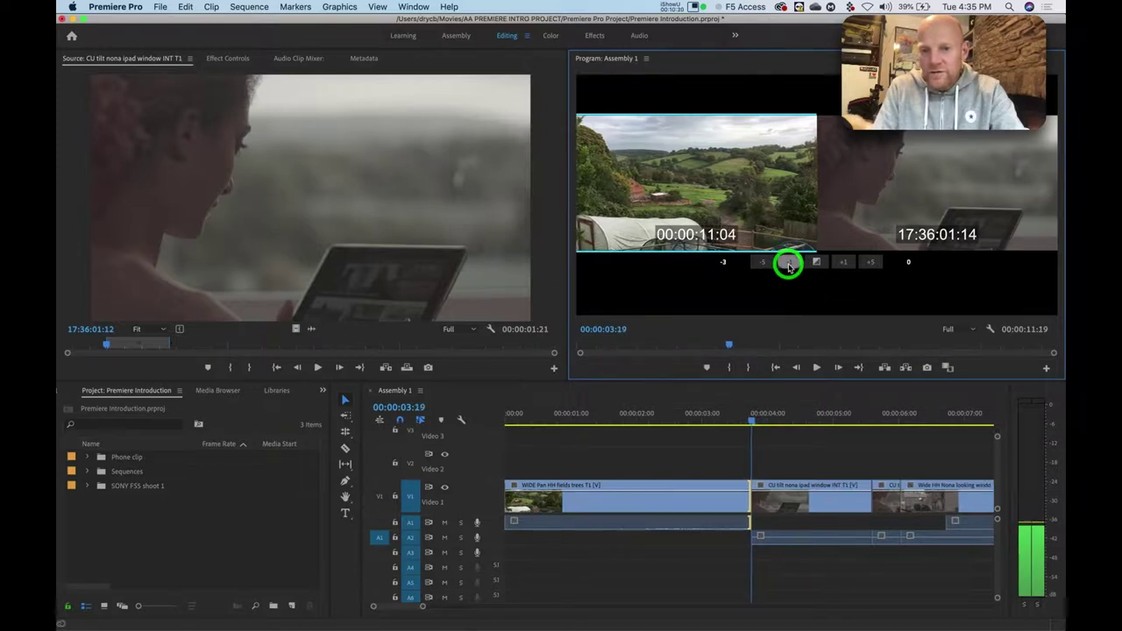
click(788, 265)
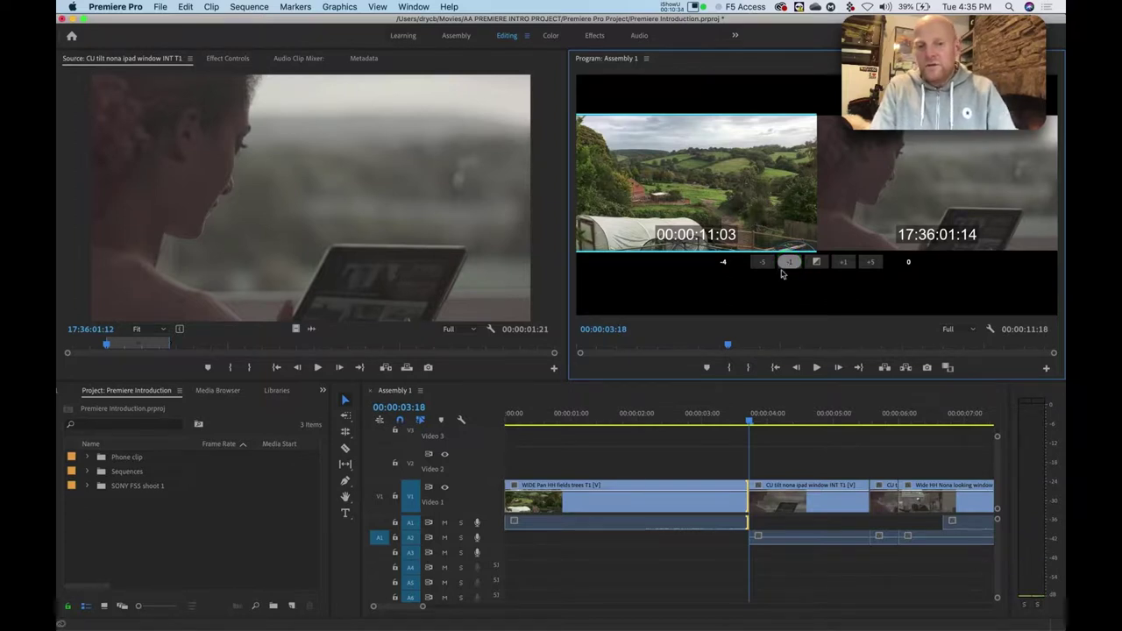
- Shorten the outgoing WIDE Pan clip by a further 25 frames in five-frame trims
click(761, 263)
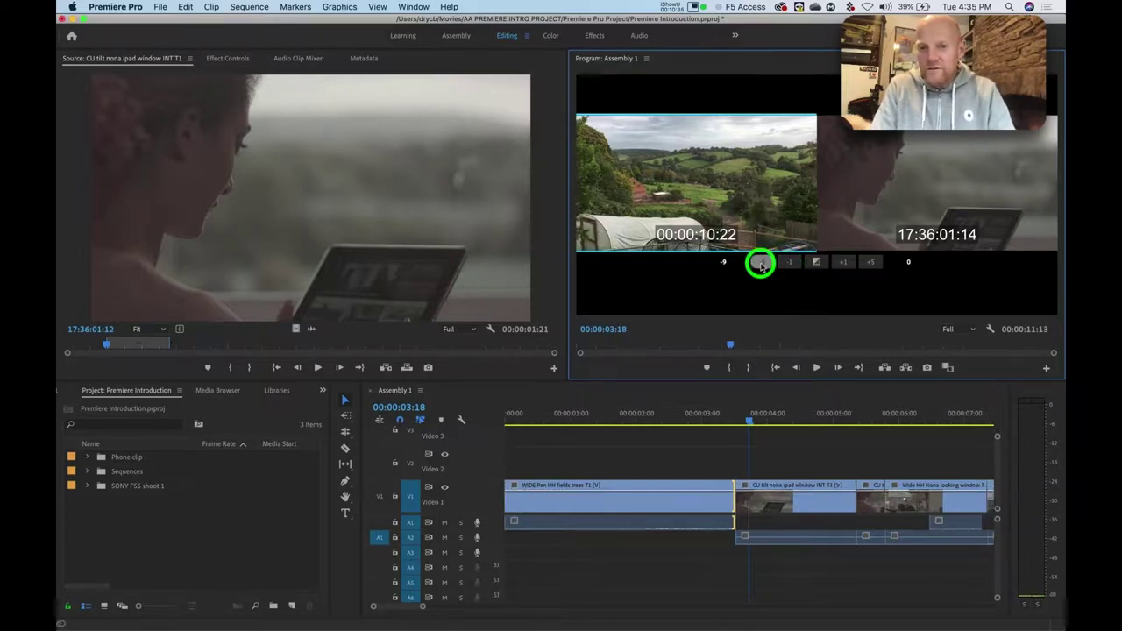
click(761, 263)
click(761, 263)
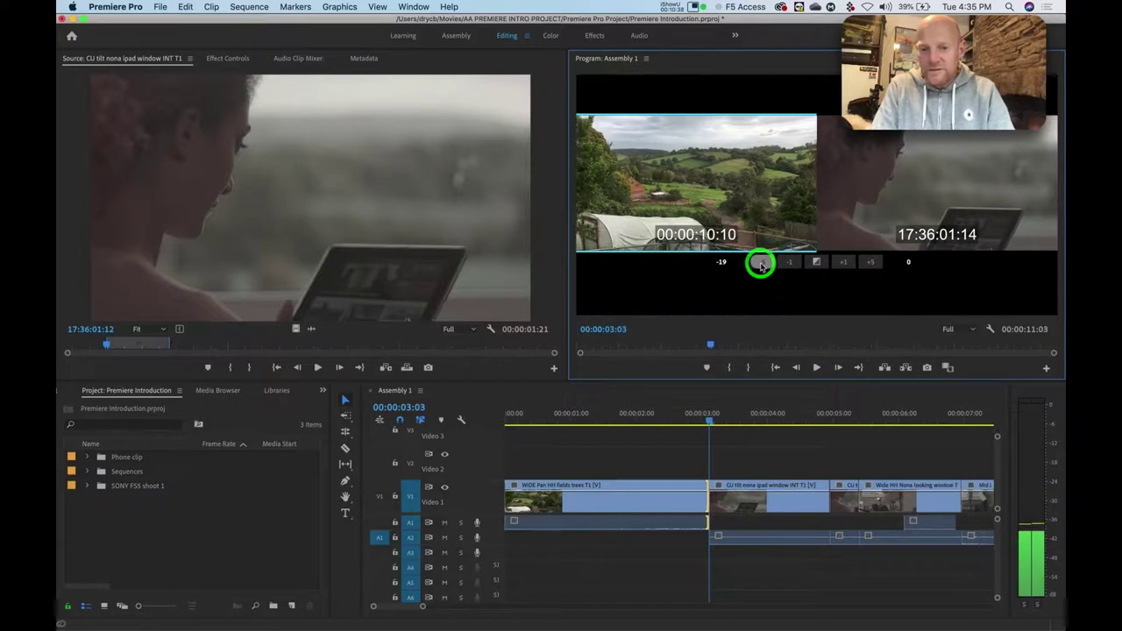
click(760, 263)
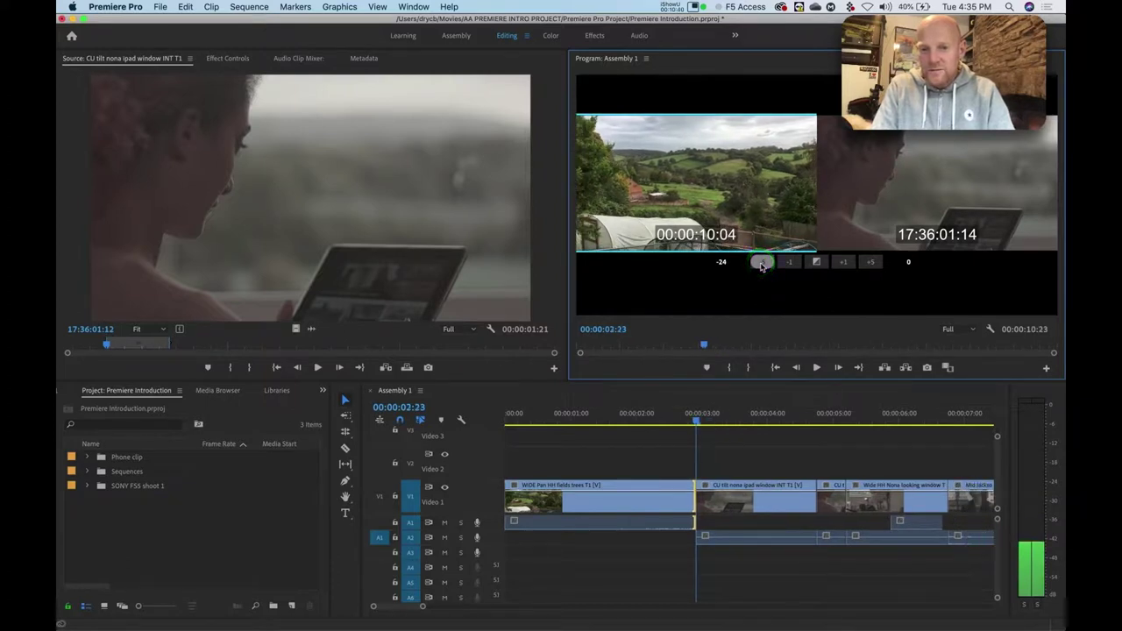
click(760, 263)
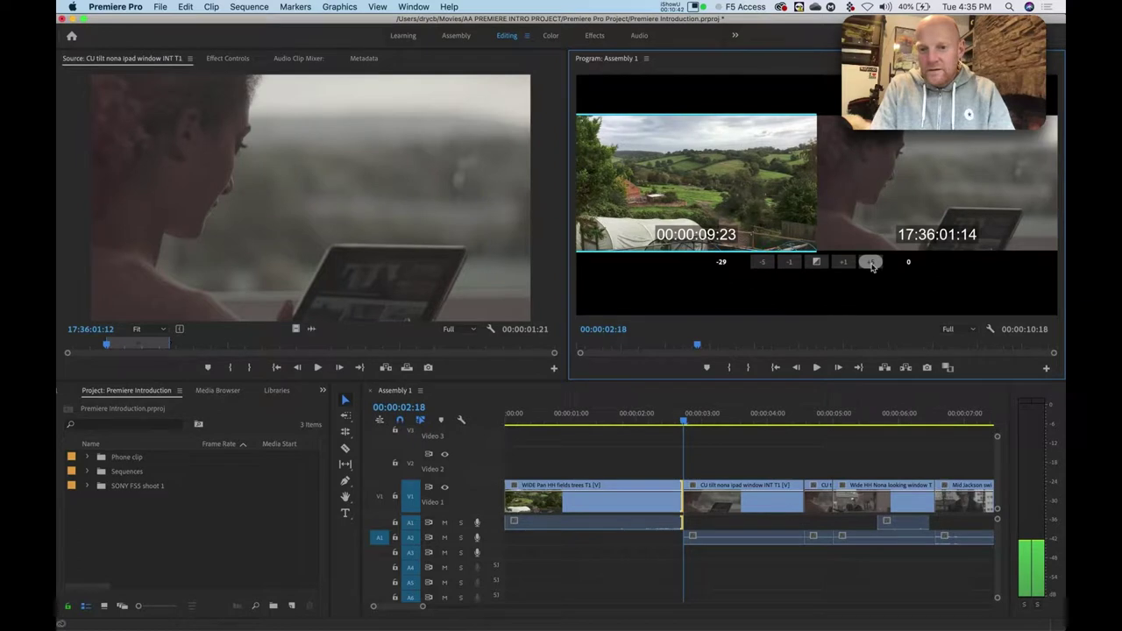
- Extend the end of the outgoing WIDE Pan clip by 25 frames in five-frame trims
click(870, 263)
click(870, 263)
click(870, 263)
click(870, 263)
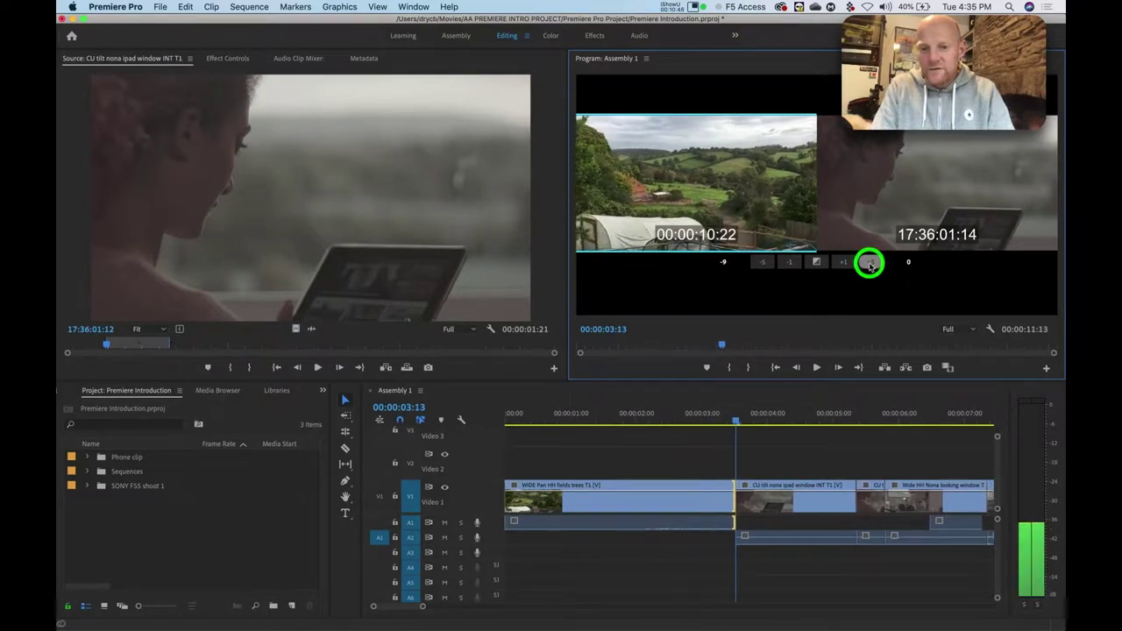
click(870, 262)
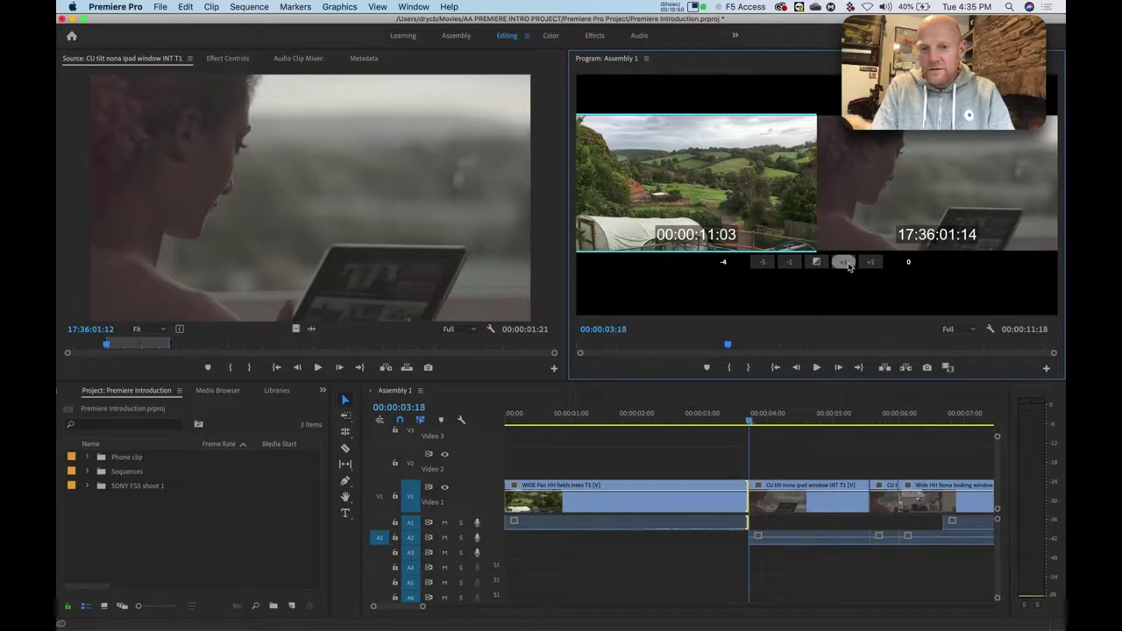
- Extend the outgoing WIDE Pan clip by 4 frames one at a time, and trim 2 frames back off
click(845, 263)
click(846, 263)
click(846, 263)
click(846, 263)
click(789, 263)
click(789, 262)
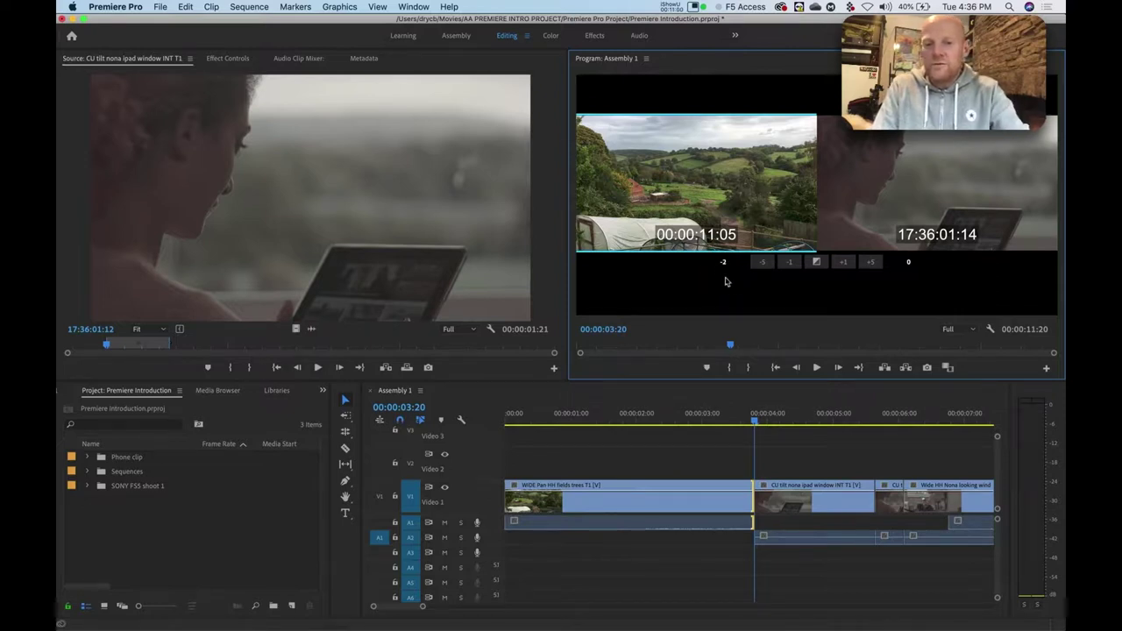
- Extend the end of the outgoing WIDE Pan clip by 9 frames using one-frame and five-frame trims
click(854, 265)
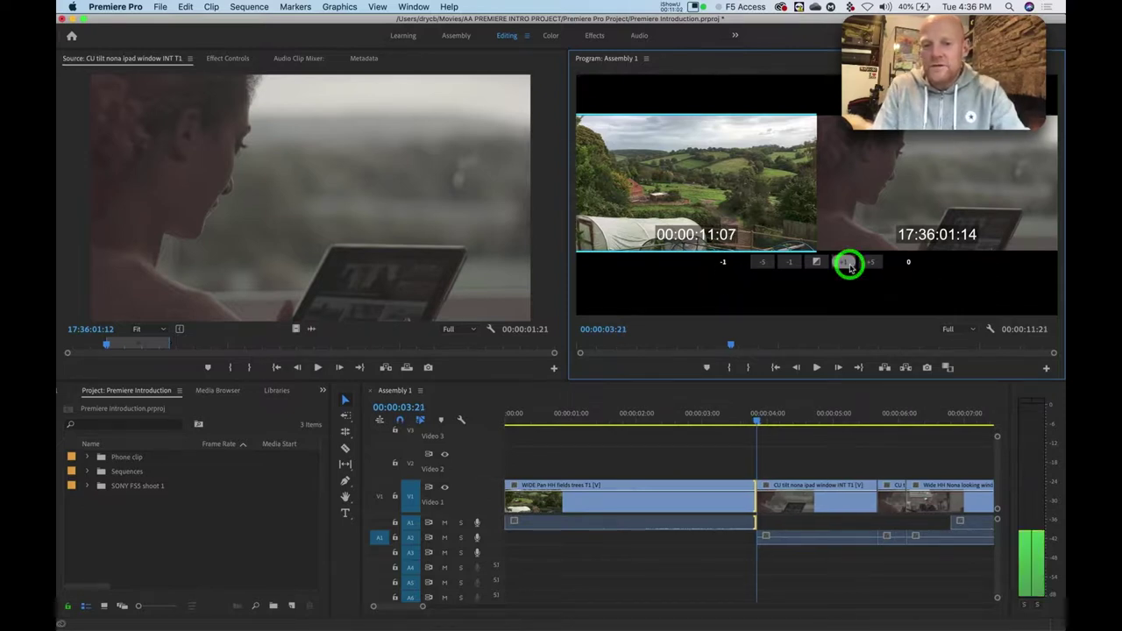
click(870, 263)
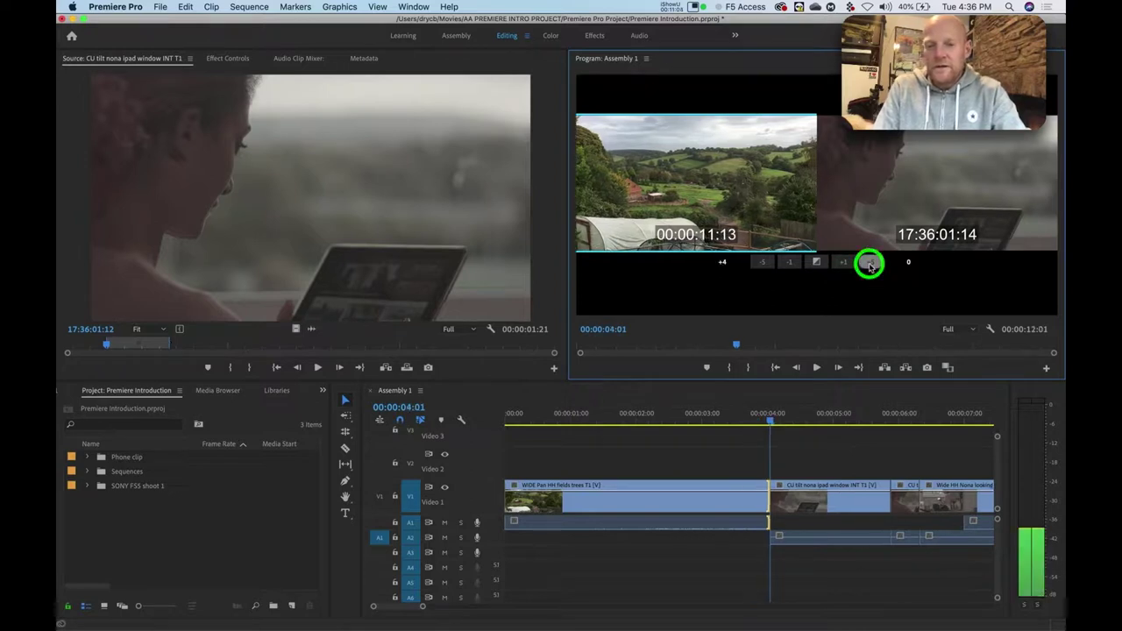
click(845, 263)
click(846, 263)
click(846, 263)
- Trim 7 frames back off the end of the outgoing WIDE Pan clip, one frame at a time
click(790, 264)
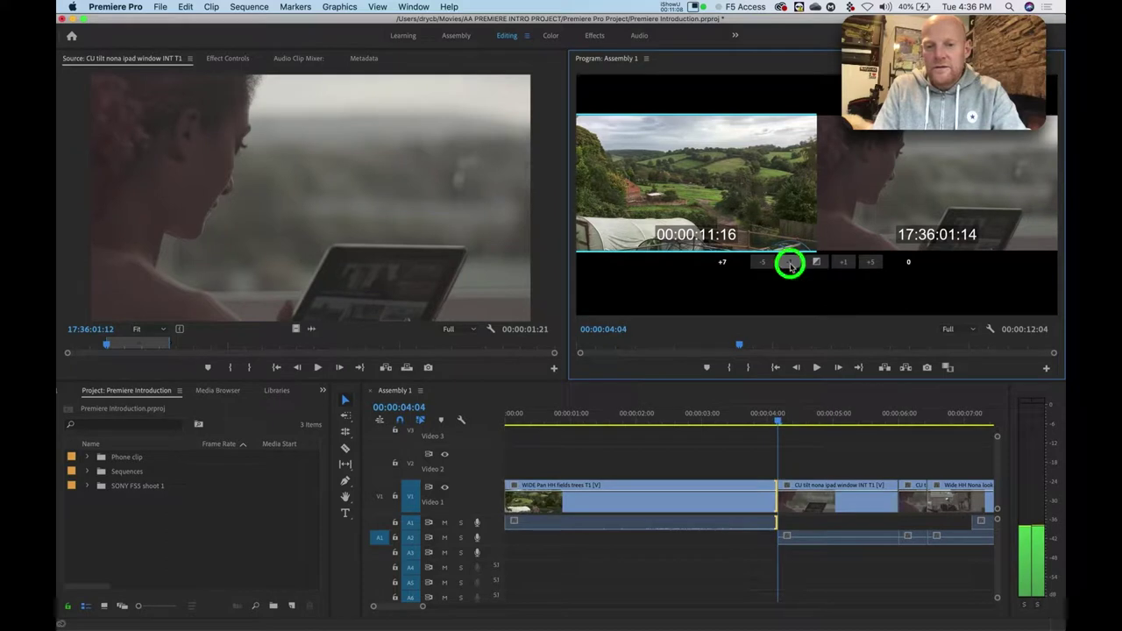
click(790, 264)
click(790, 264)
click(790, 264)
click(791, 264)
click(790, 264)
click(791, 263)
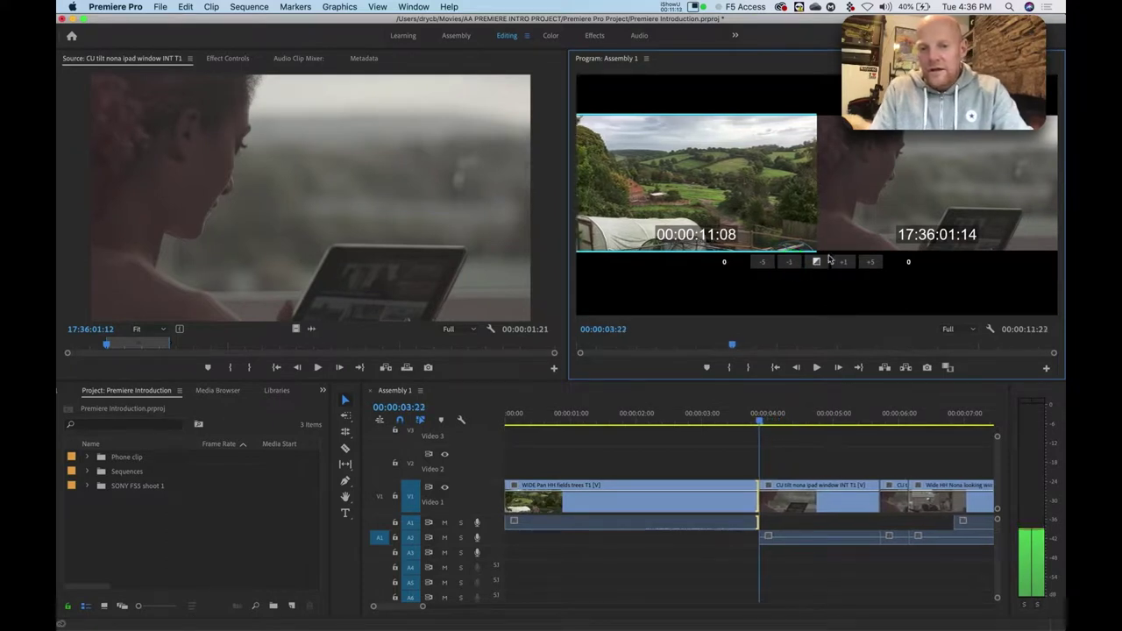
- Ripple-trim the start of the incoming CU tilt clip by +5 frames and try to trim it further forward
click(861, 207)
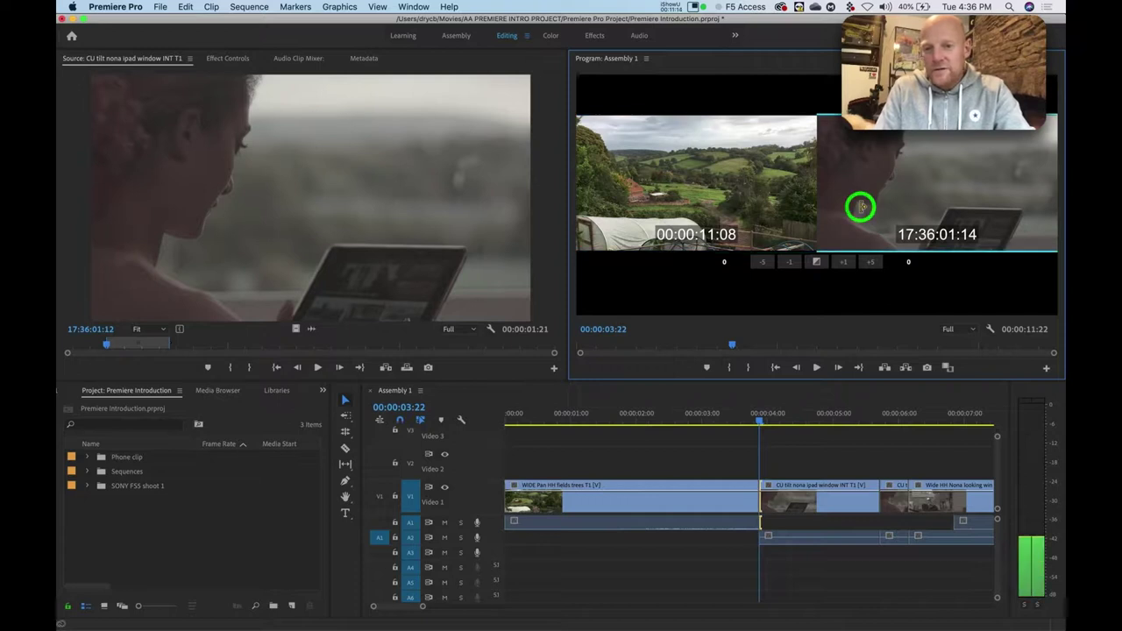
click(870, 263)
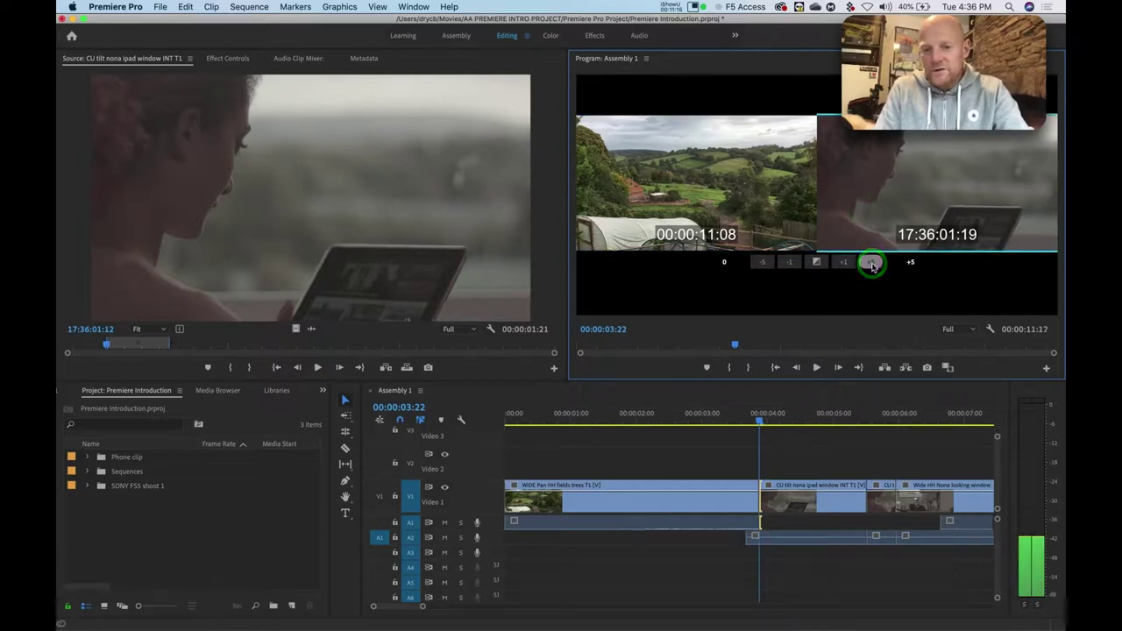
click(871, 262)
click(843, 262)
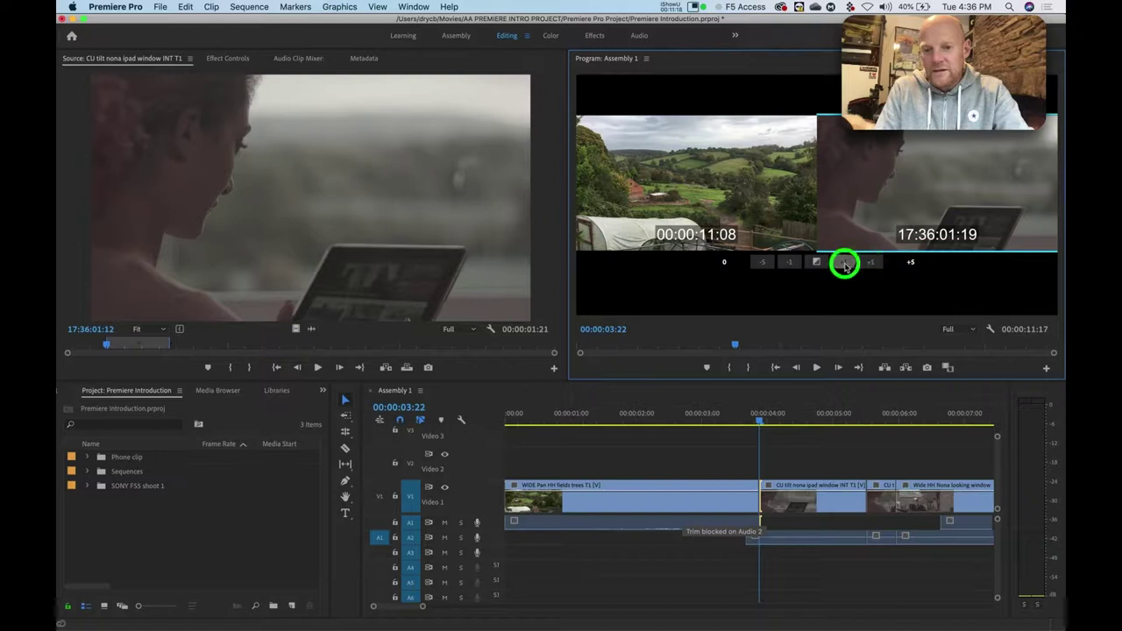
- Extend the start of the incoming CU tilt clip backward by 15 frames in five-frame trims
click(760, 263)
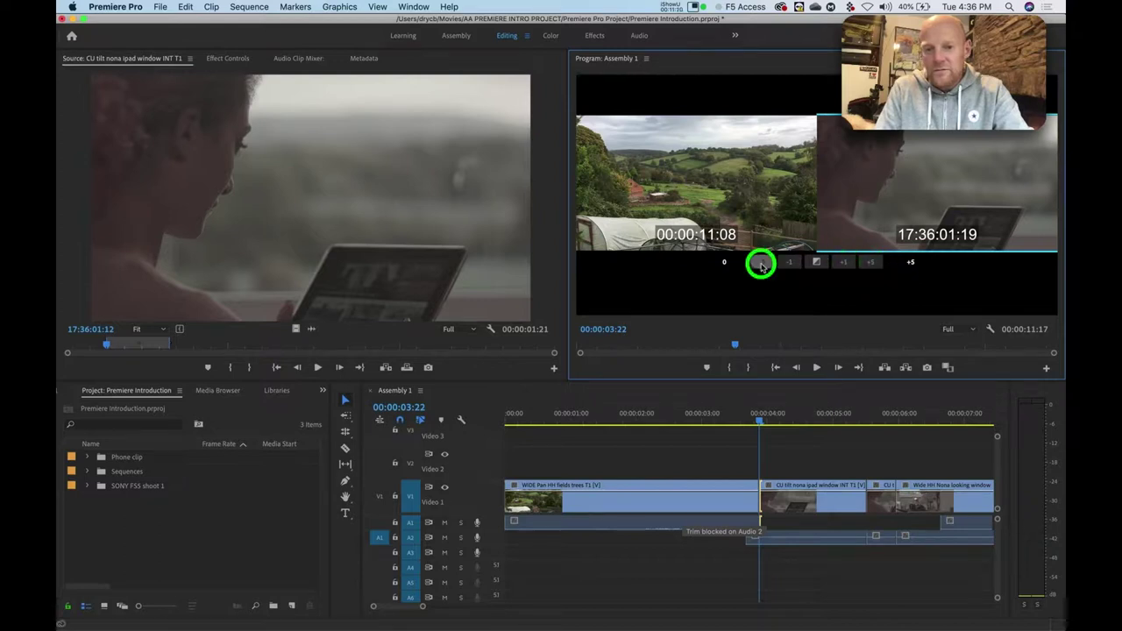
click(760, 263)
click(760, 263)
click(761, 263)
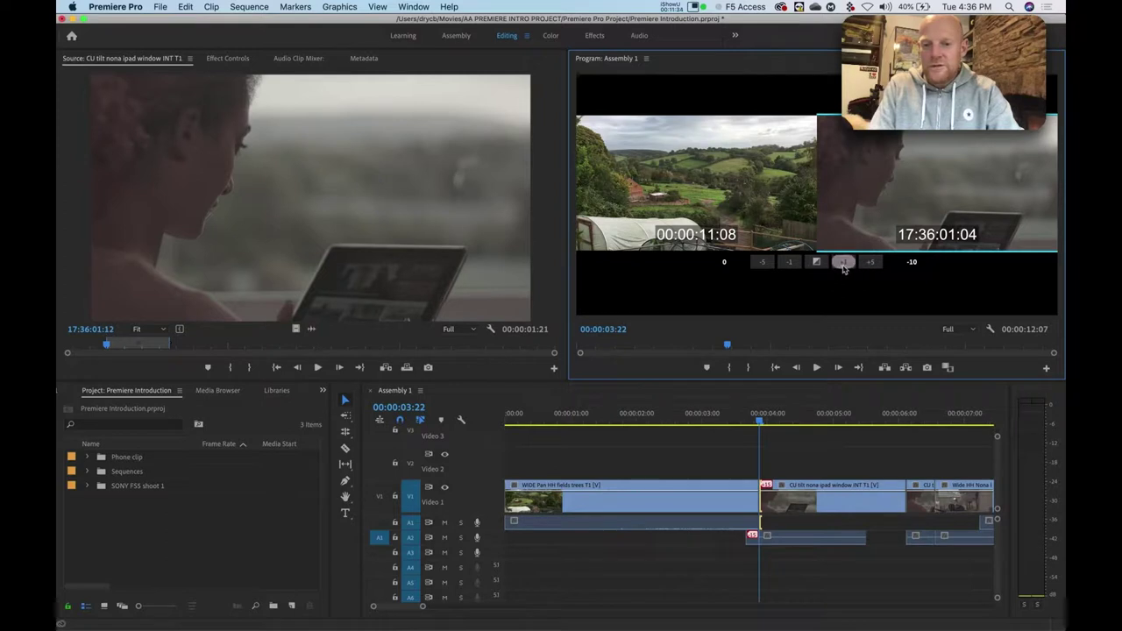
- Roll the edit point between the WIDE Pan and CU tilt clips back by 7 frames, one frame at a time
click(817, 211)
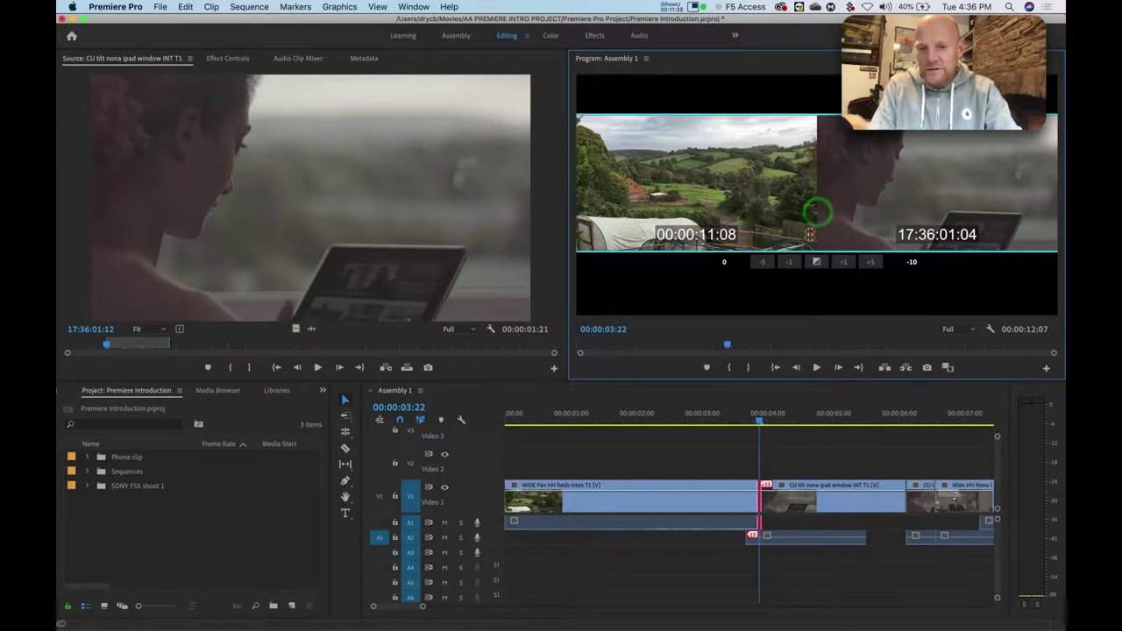
click(790, 263)
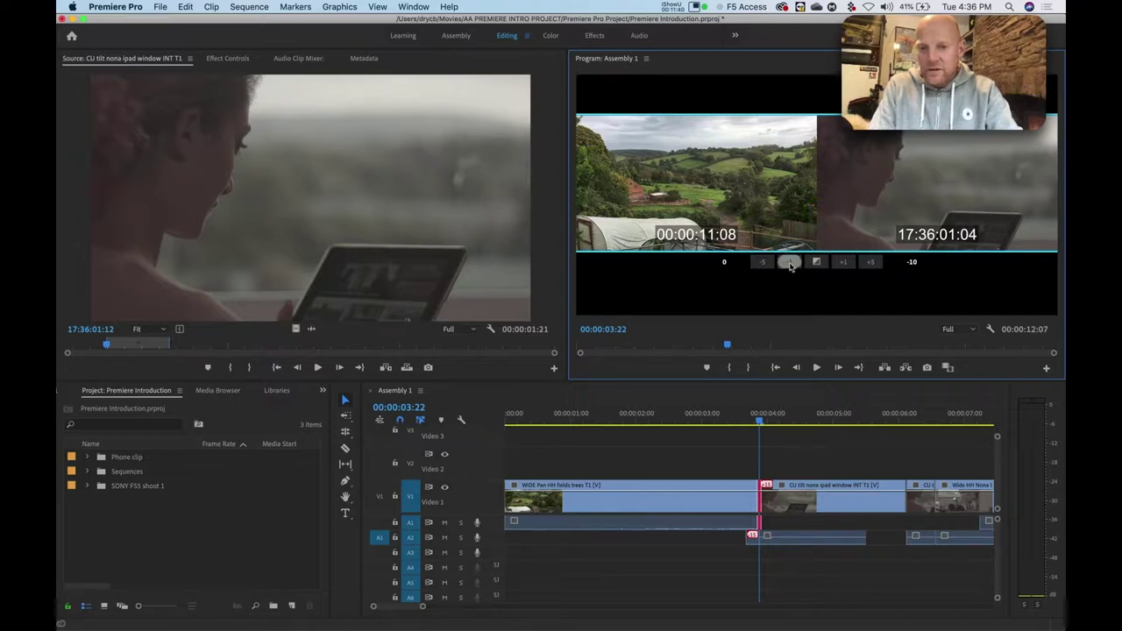
click(790, 262)
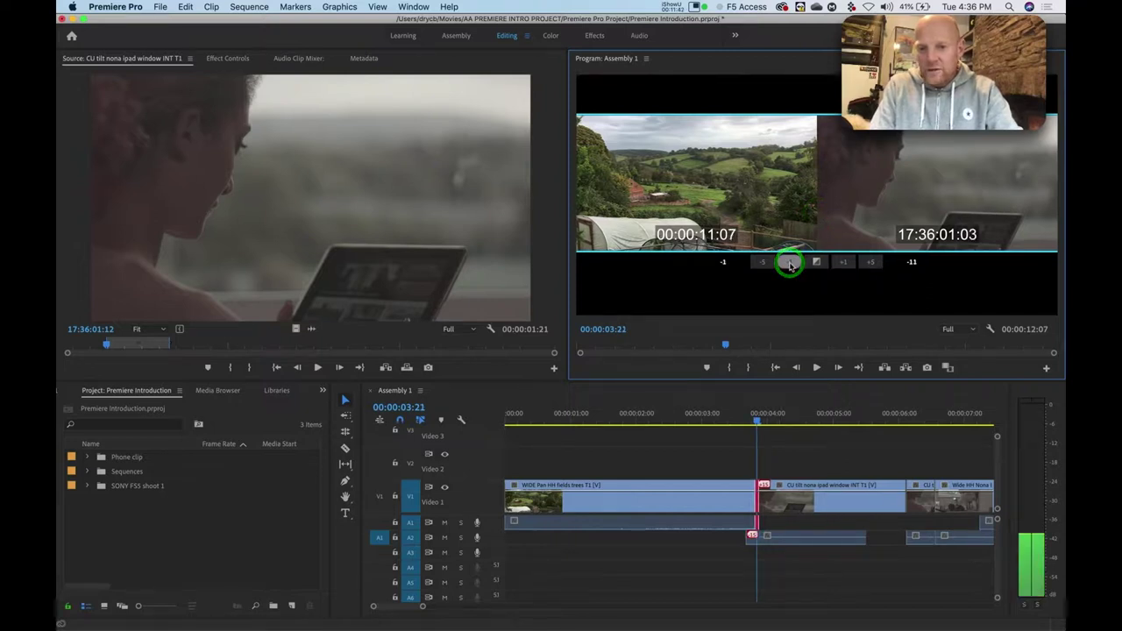
click(790, 263)
click(789, 263)
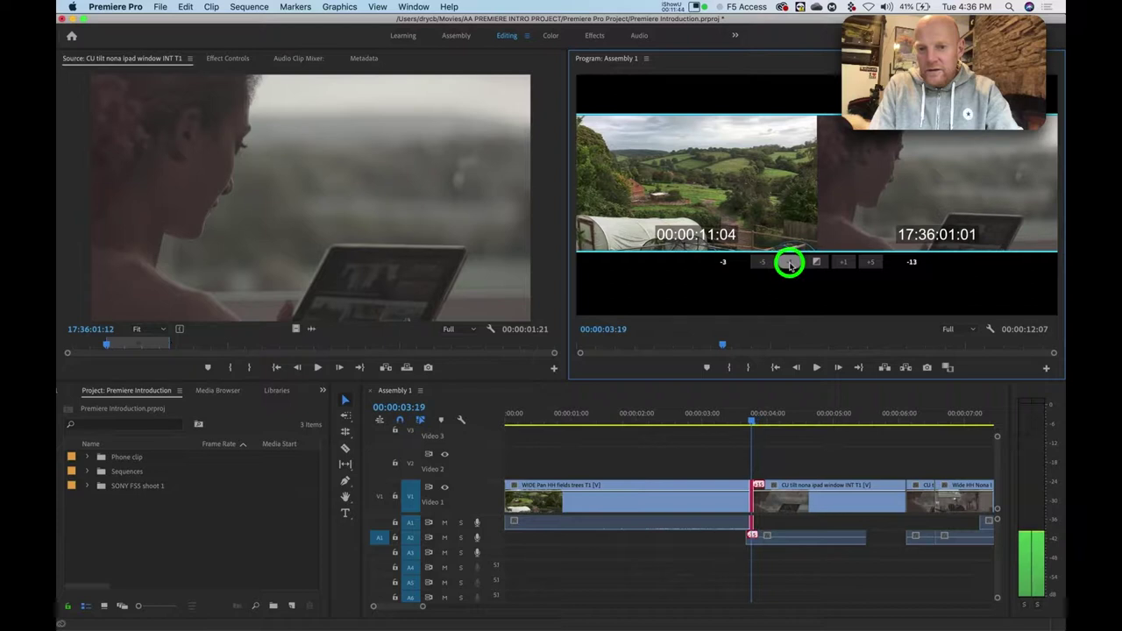
click(790, 263)
click(789, 263)
click(790, 263)
click(790, 263)
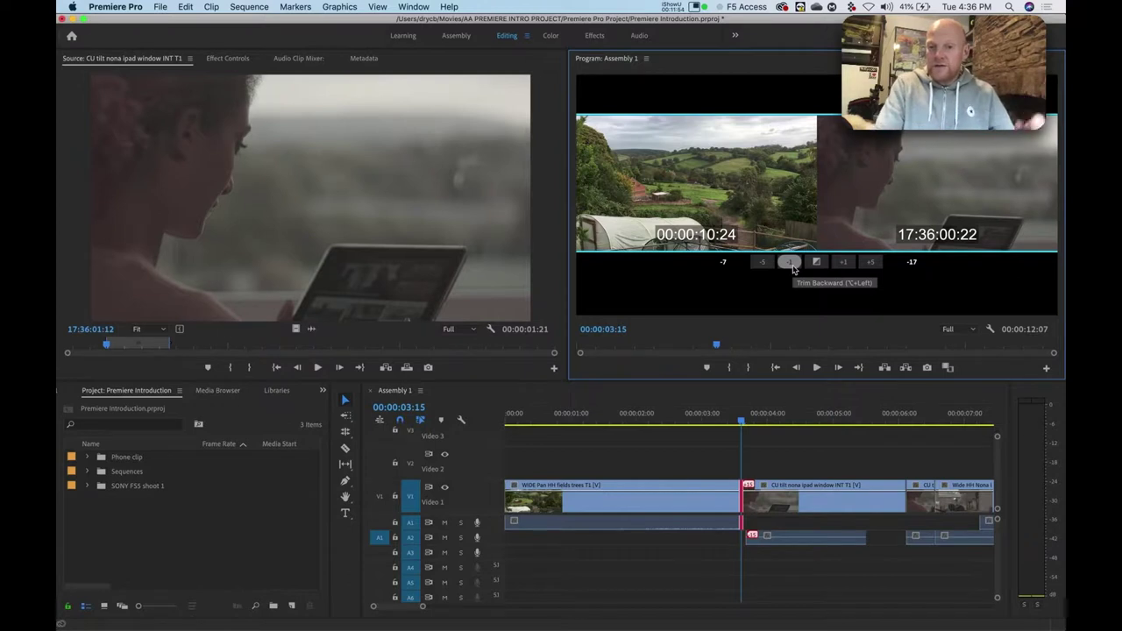
- Roll the edit point between the WIDE Pan and CU tilt clips forward by 12 frames, one frame at a time
click(844, 262)
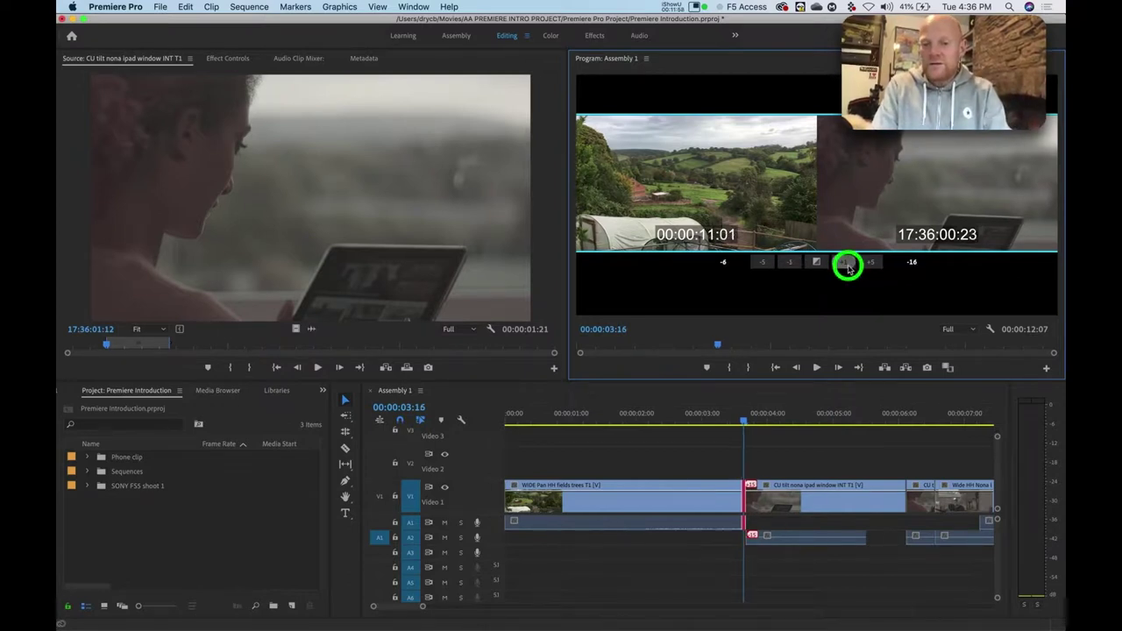
click(844, 262)
click(844, 262)
click(846, 265)
click(846, 265)
click(845, 264)
click(846, 264)
click(845, 264)
click(846, 265)
click(846, 265)
click(846, 265)
click(846, 265)
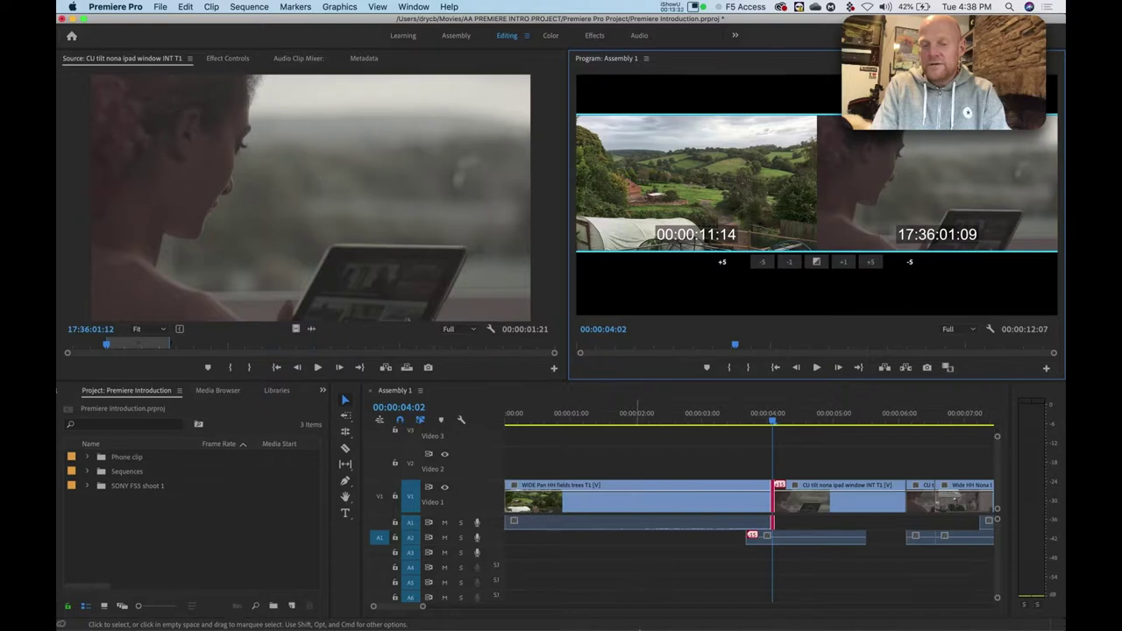
- Switch to the presentation, advance from the Trim Edit Tool slide to Hidden Menus, and return to Premiere Pro
mouse_move(636, 618)
key(super+Tab)
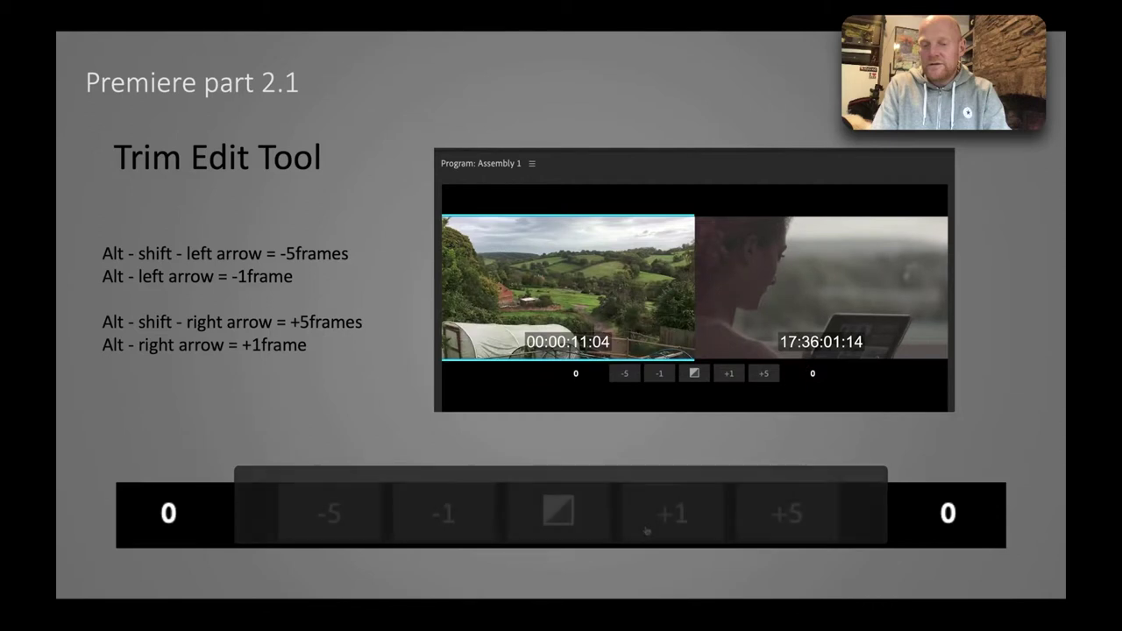
key(Right)
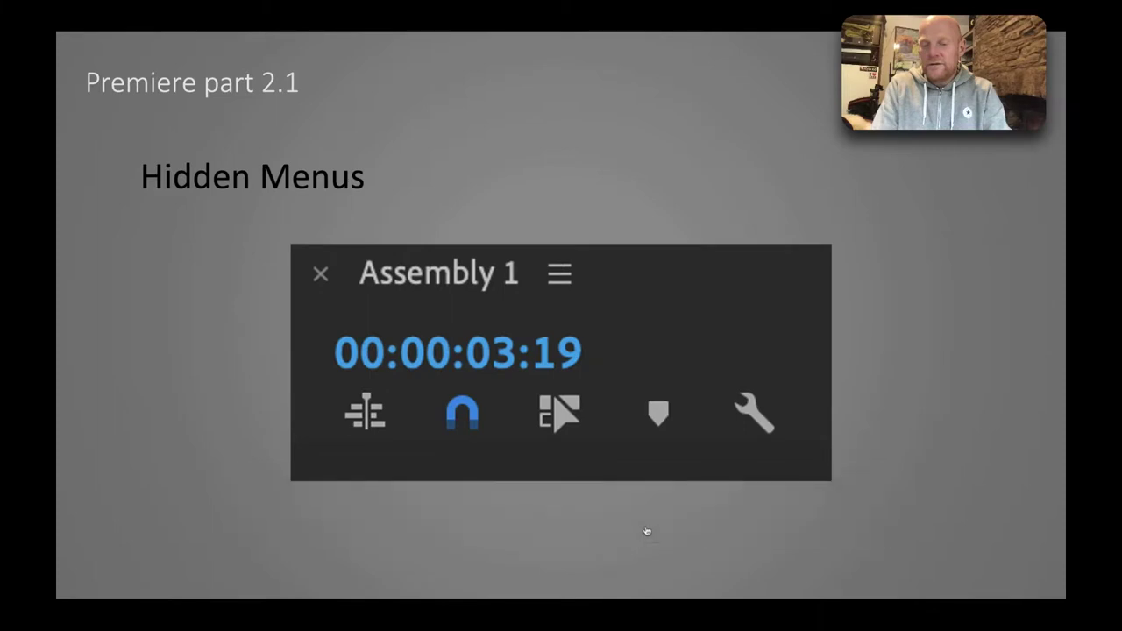
key(super+Tab)
key(super+Tab)
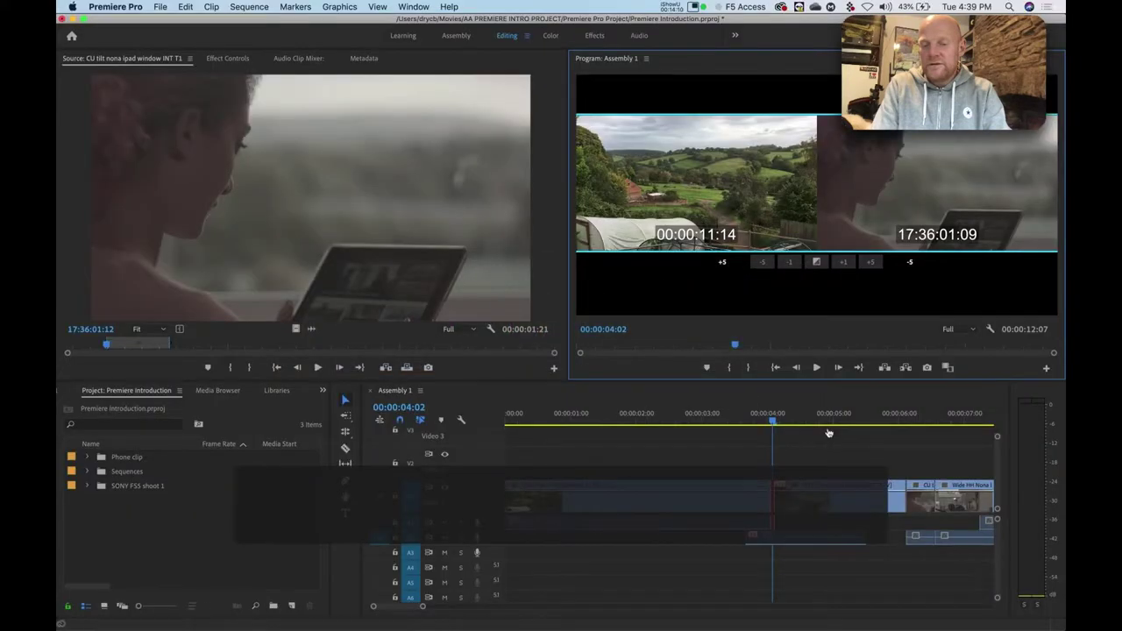
- Examine the application commands, the timeline display settings, and the panel options of the Assembly 1 timeline and the project
click(296, 6)
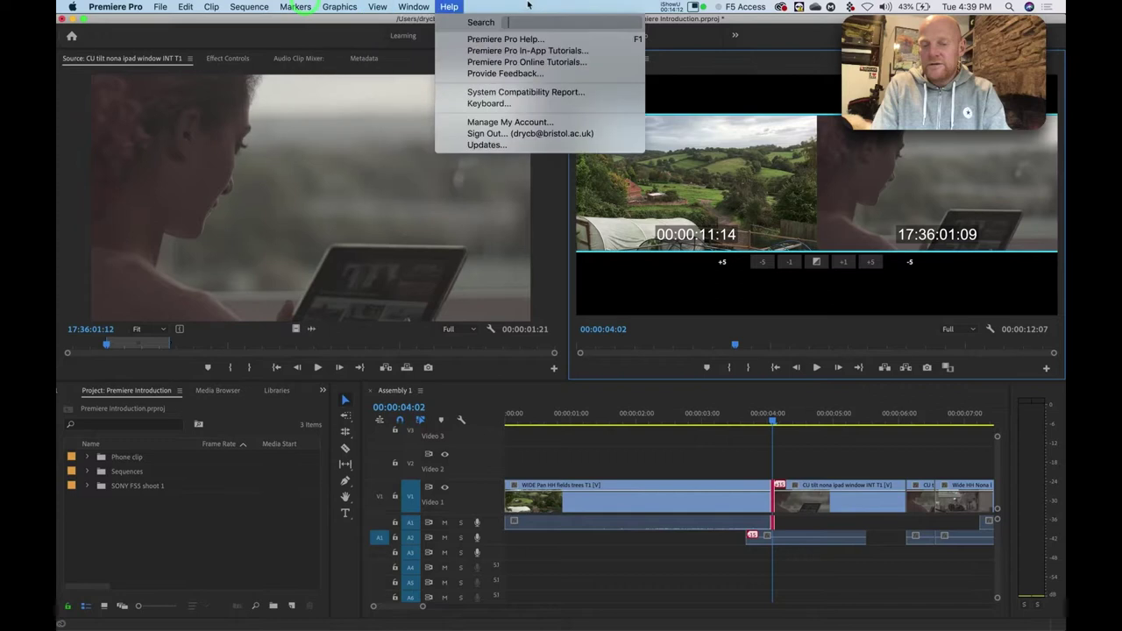
click(527, 5)
click(462, 420)
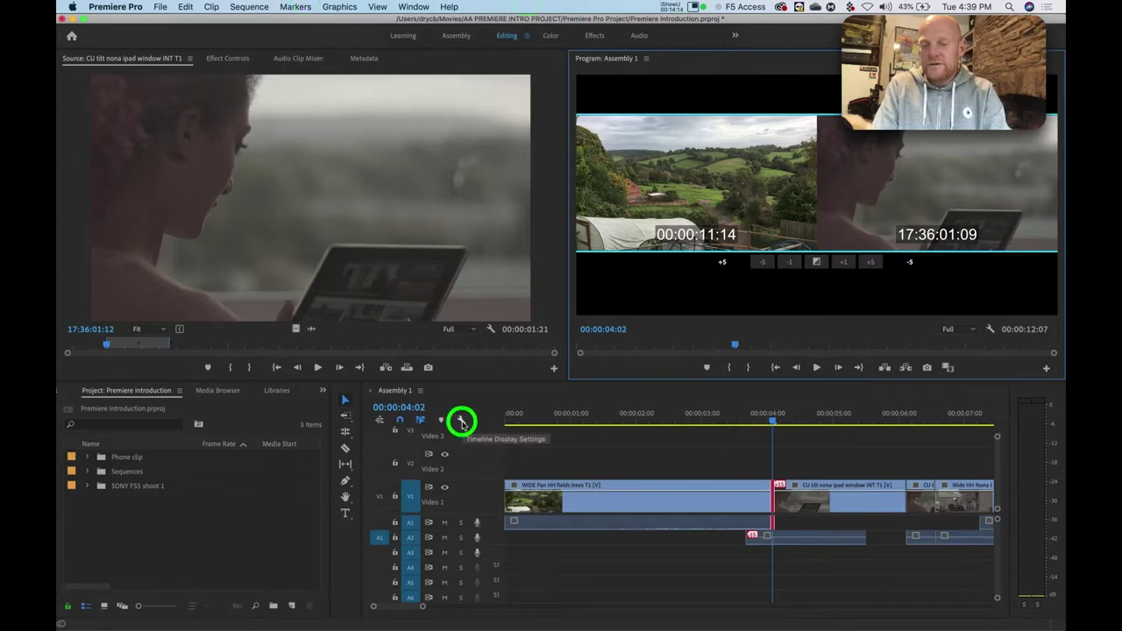
click(469, 425)
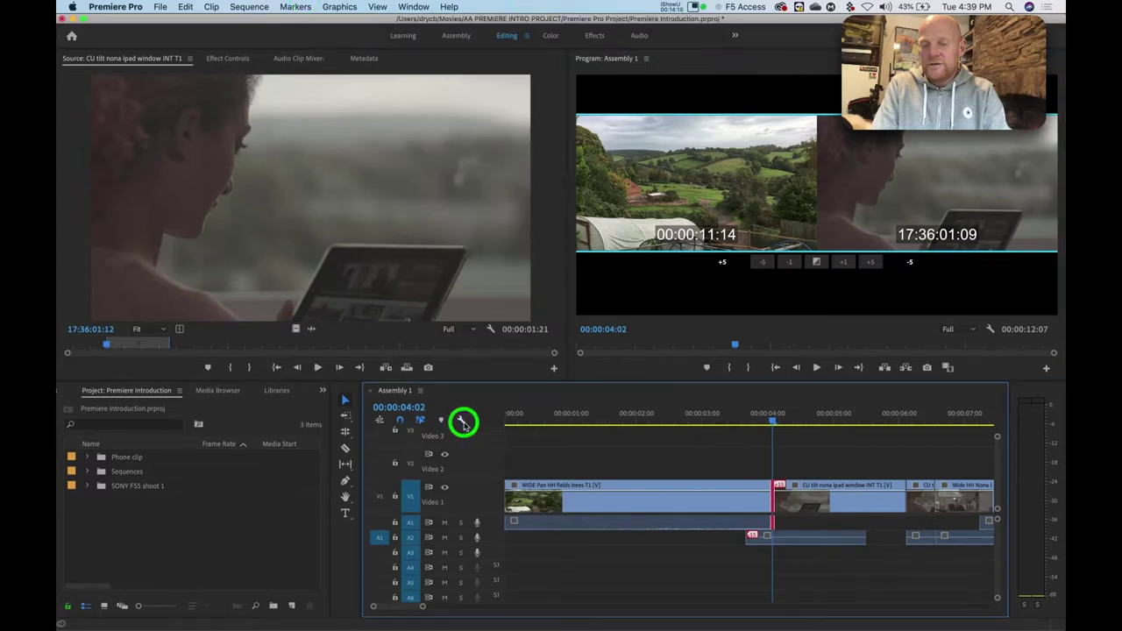
click(420, 391)
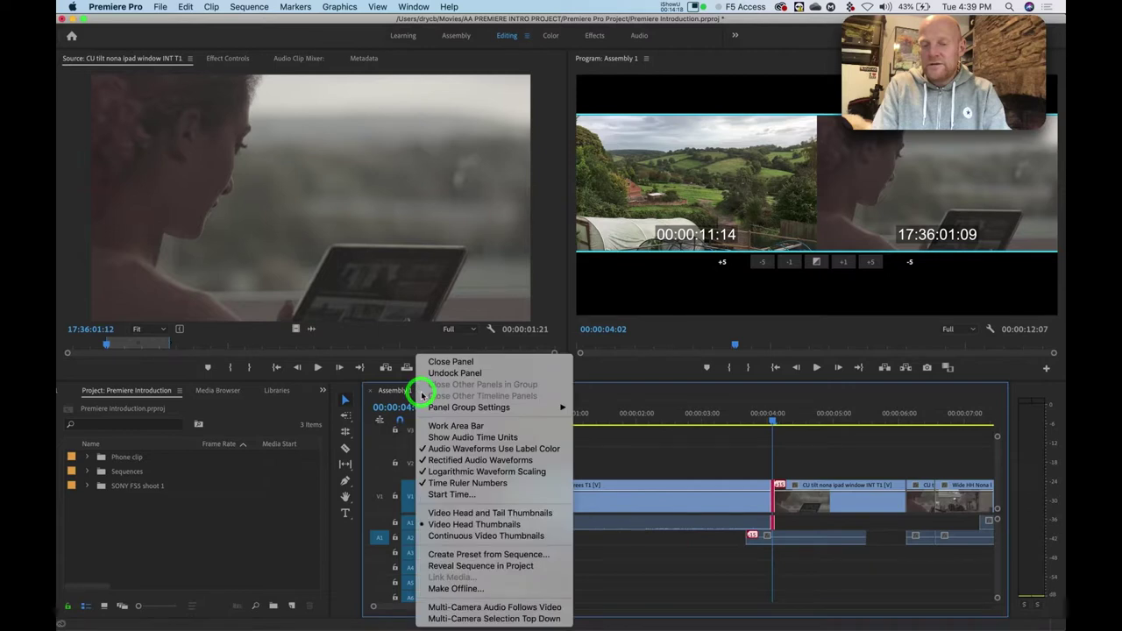
click(591, 409)
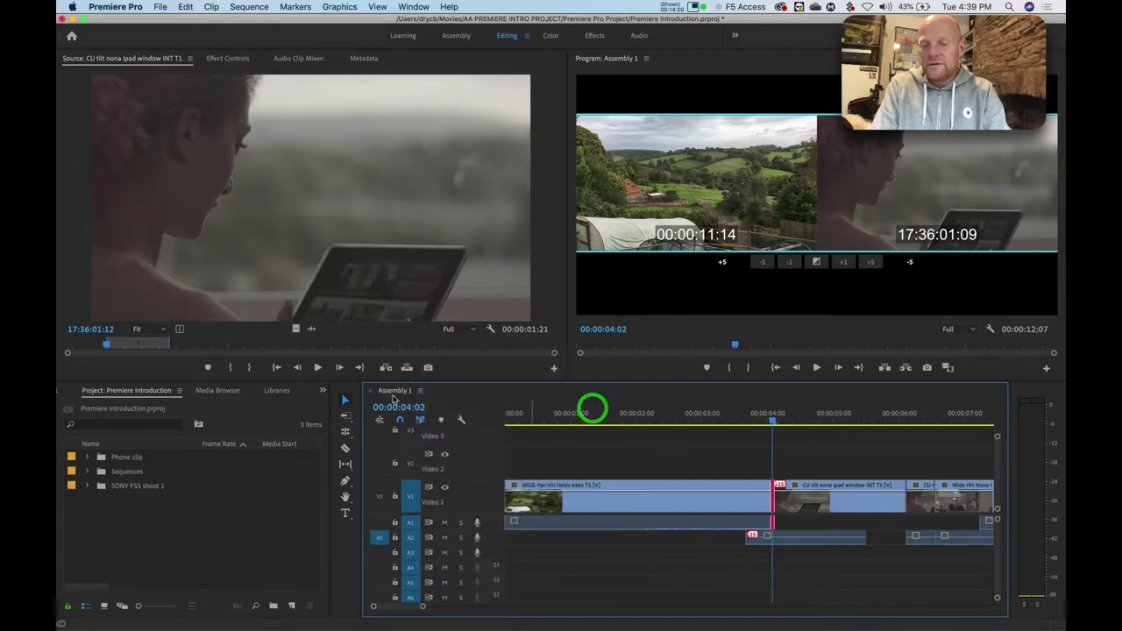
click(178, 392)
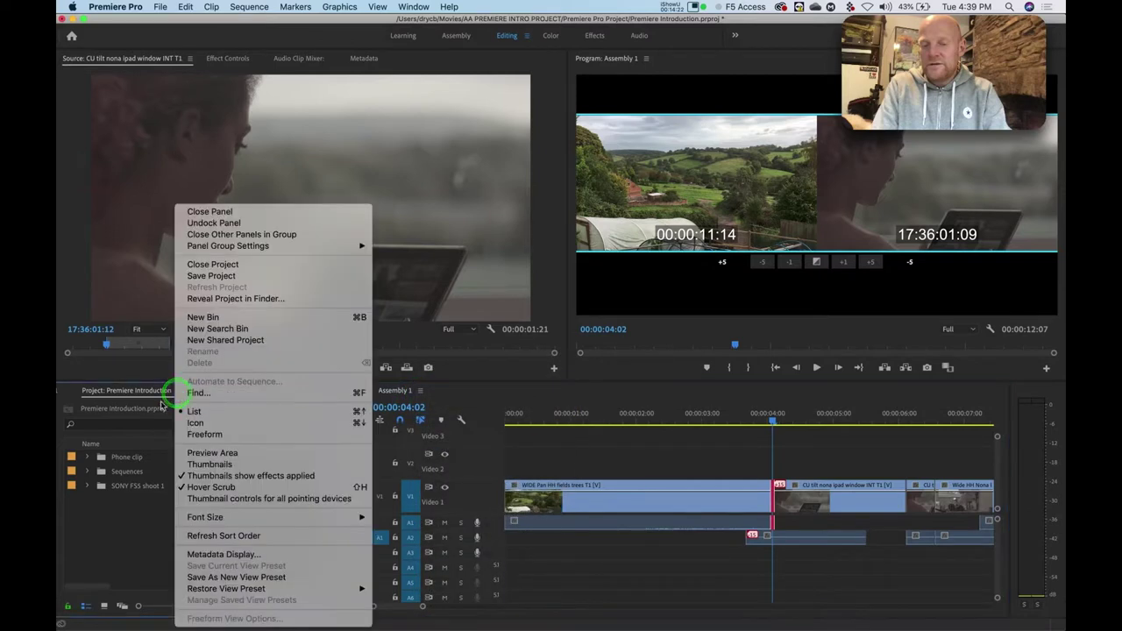
click(159, 408)
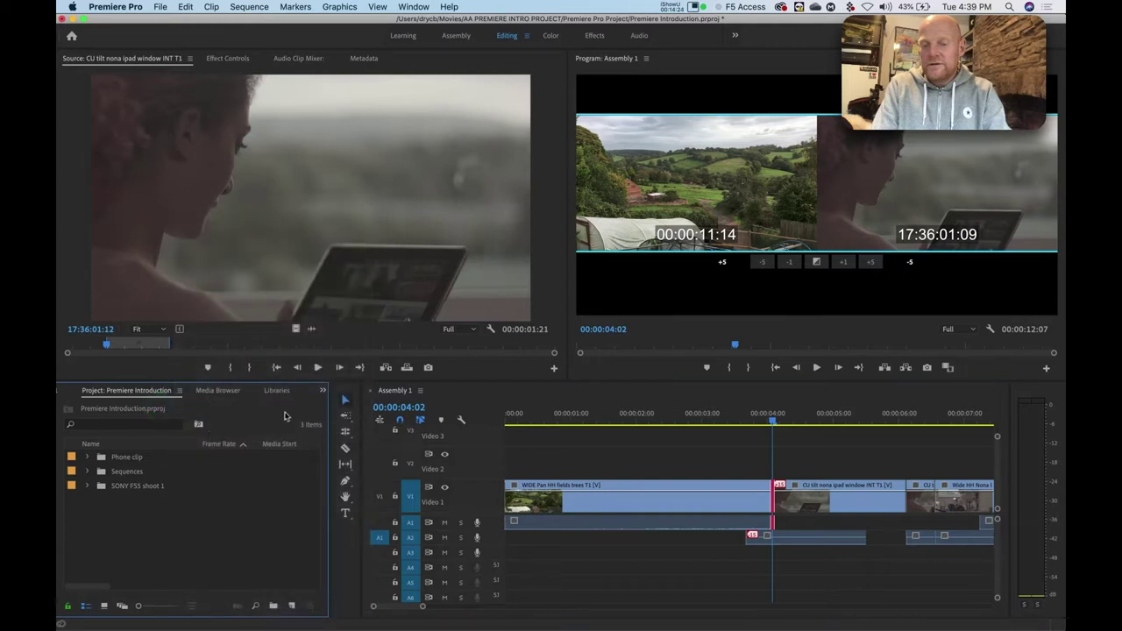
- Examine the settings of the Source and Program monitors and the panel options of the Program monitor
click(491, 329)
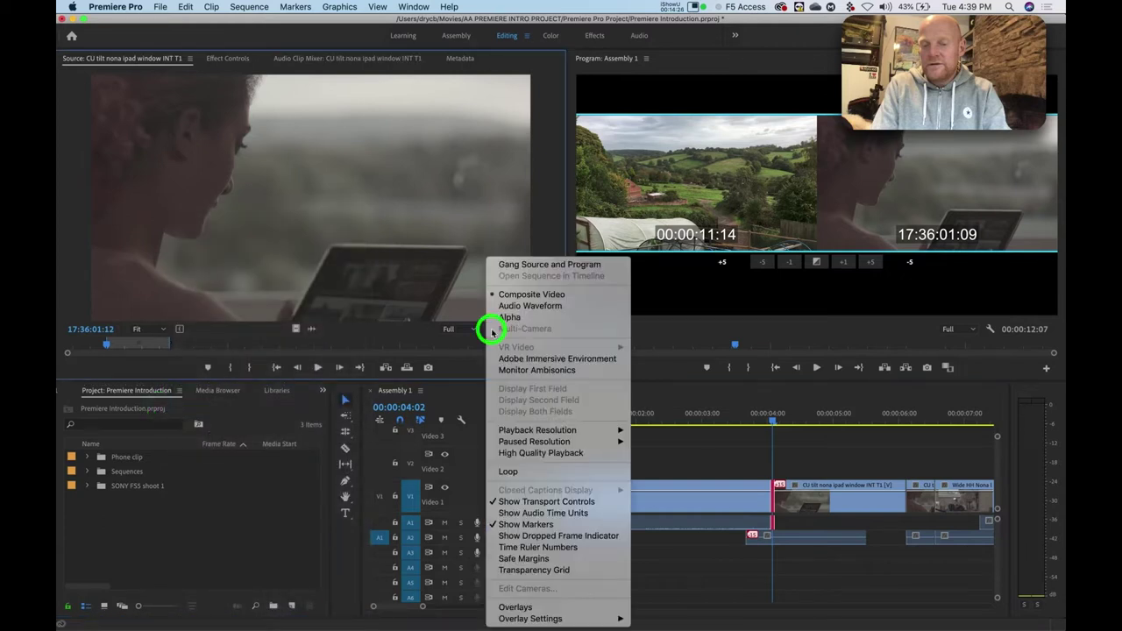
click(474, 337)
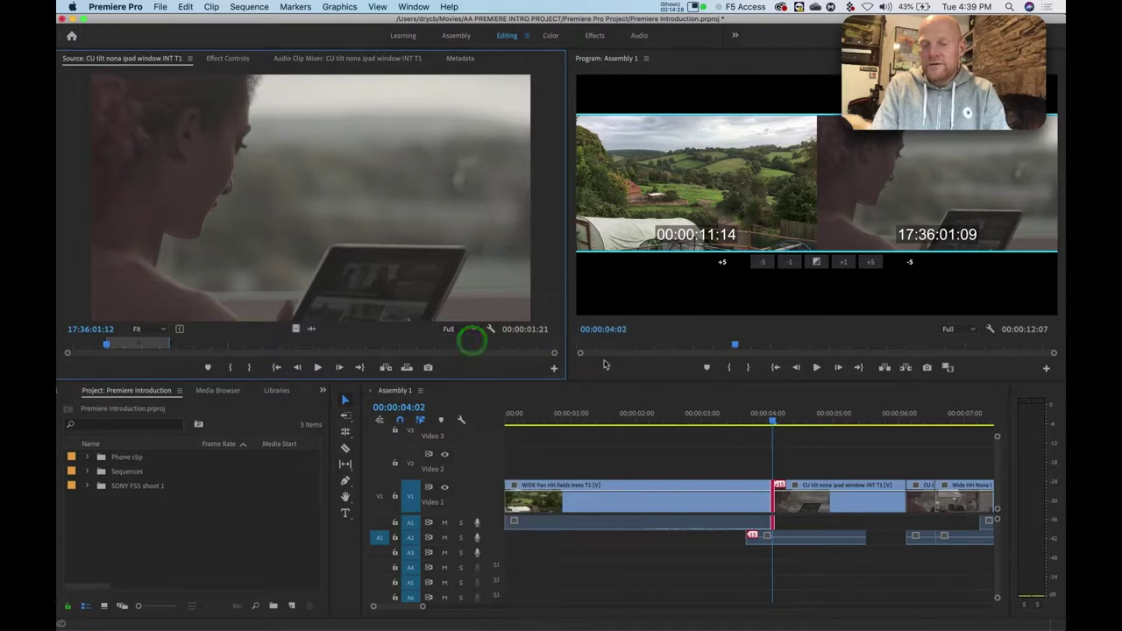
click(990, 330)
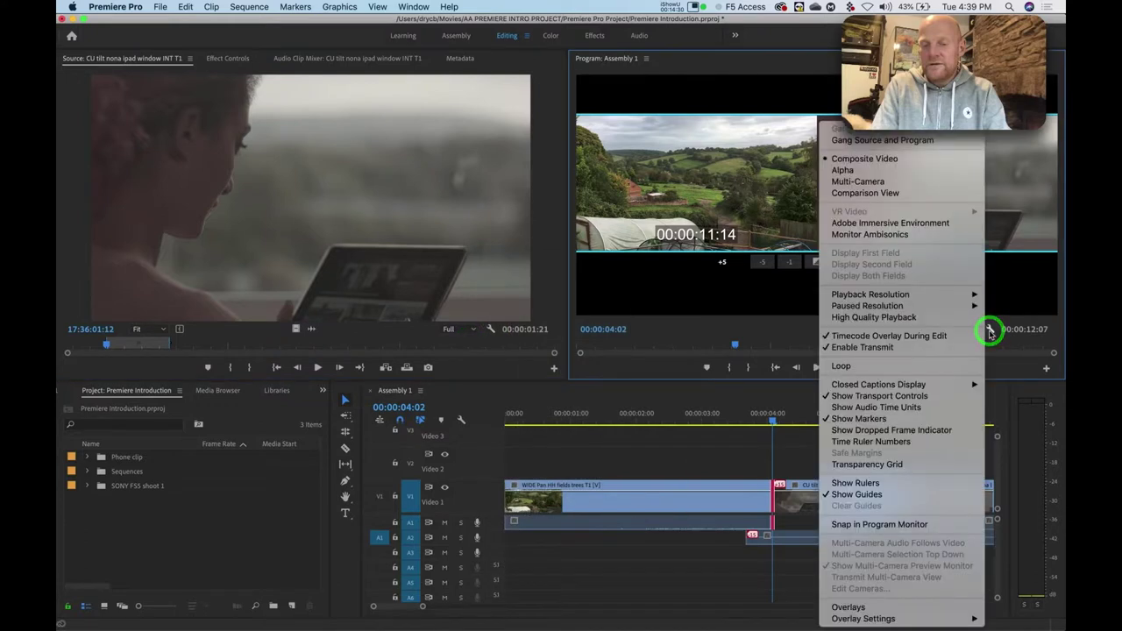
click(990, 331)
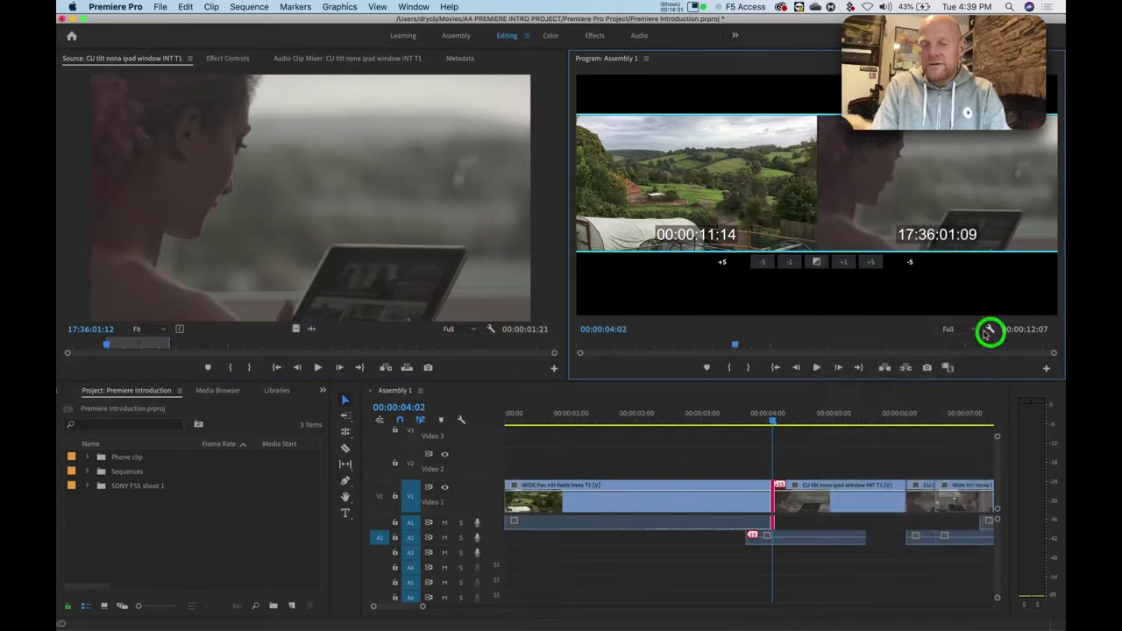
click(646, 59)
click(647, 59)
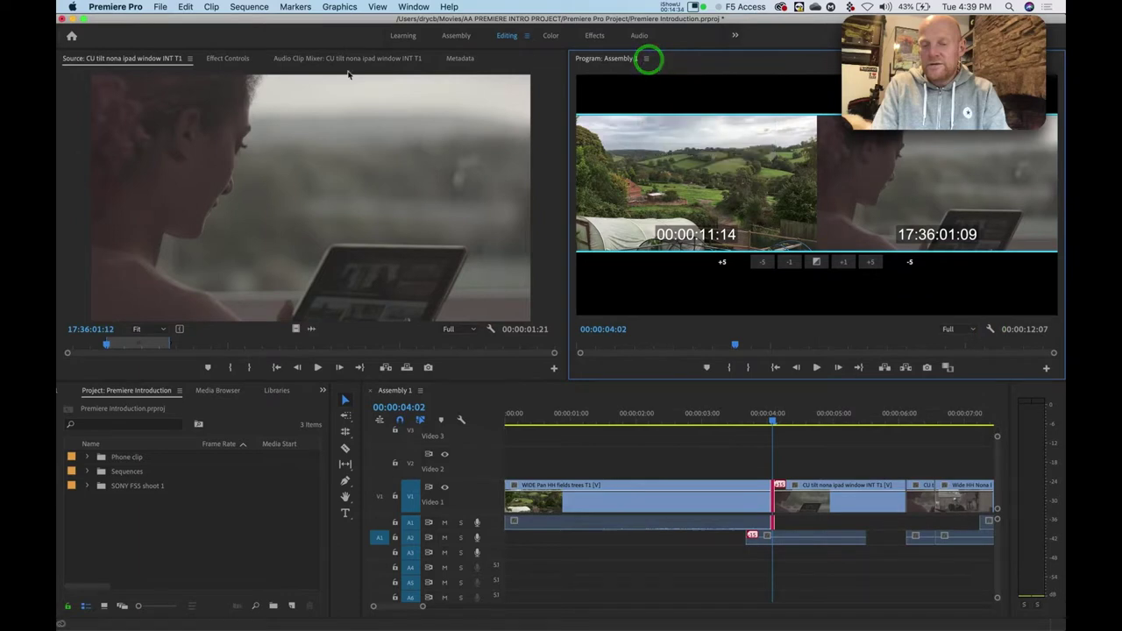
- Examine the panel options of the Source monitor, Effect Controls and Audio Clip Mixer, and return to the Source monitor
click(190, 59)
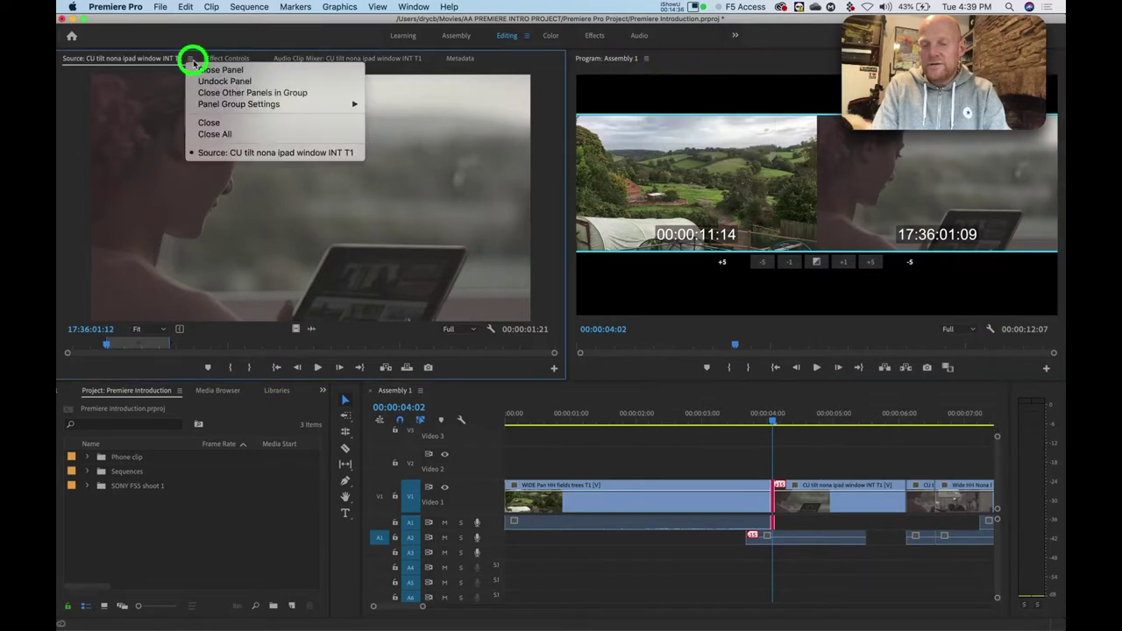
click(192, 59)
click(215, 58)
click(255, 58)
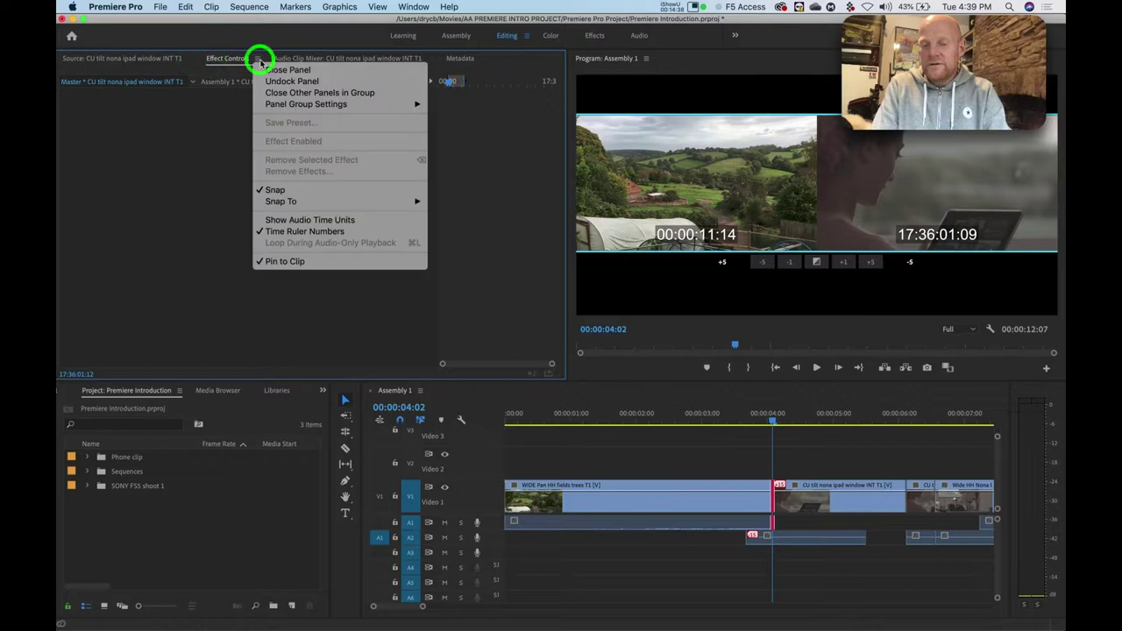
click(256, 58)
click(301, 58)
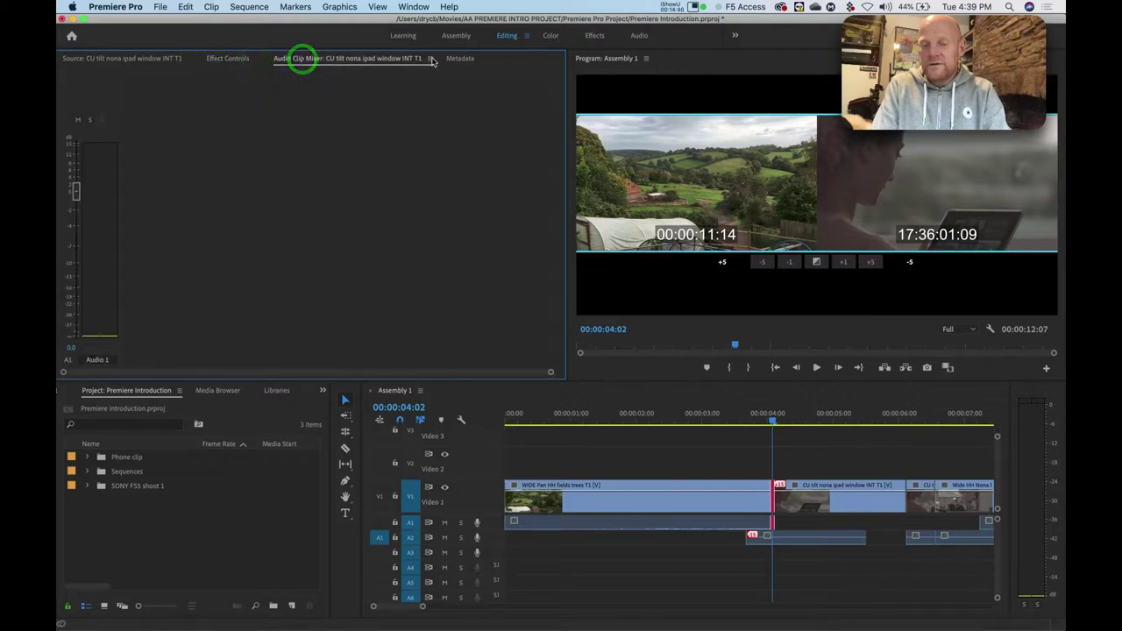
click(430, 59)
click(412, 55)
click(175, 57)
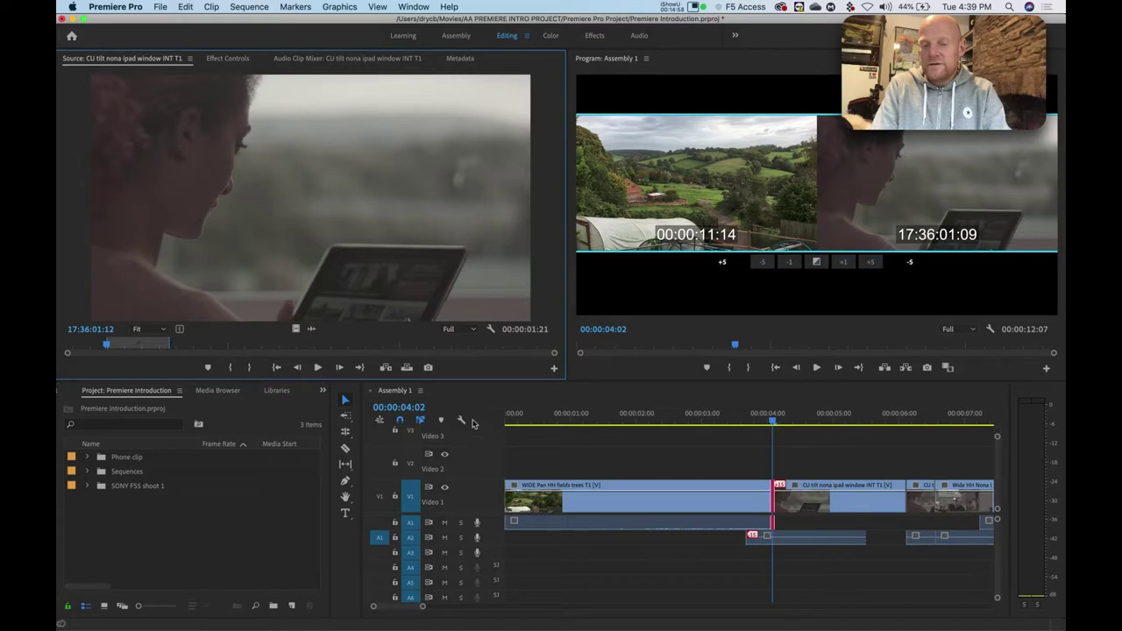
- Examine the panel options of the Assembly 1 timeline again, including its waveform and thumbnail display settings
click(421, 391)
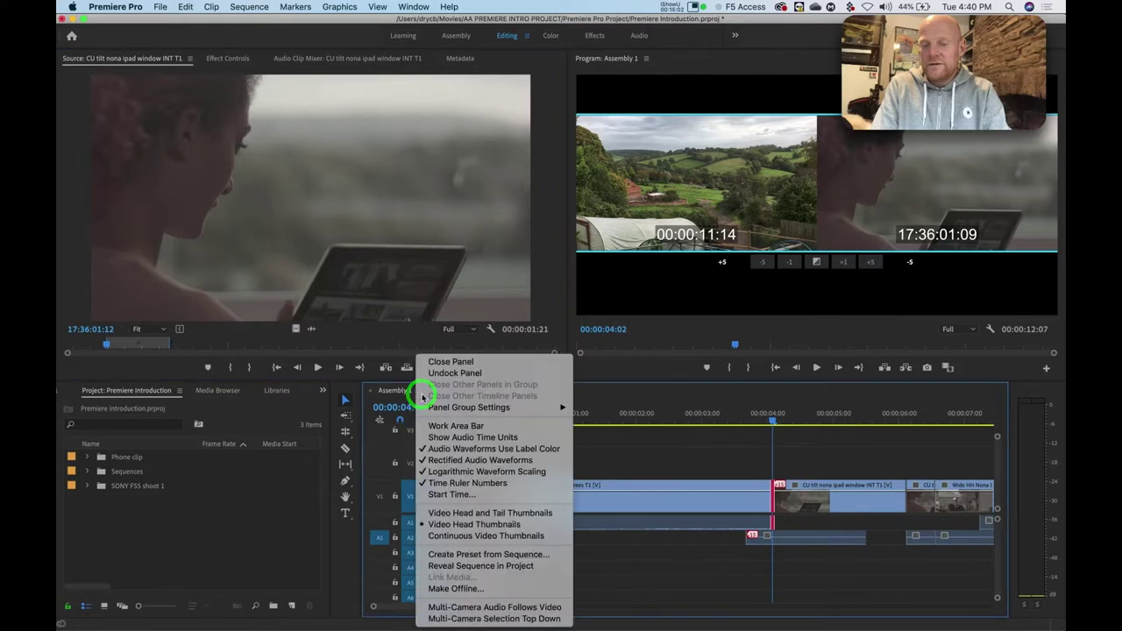
click(609, 397)
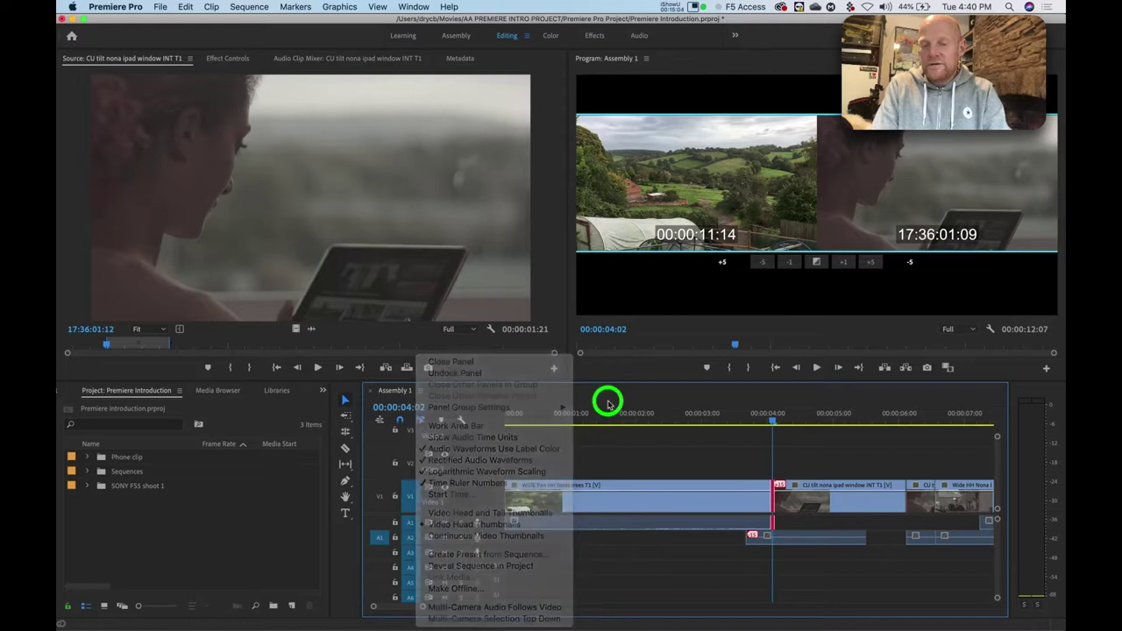
click(422, 392)
click(613, 395)
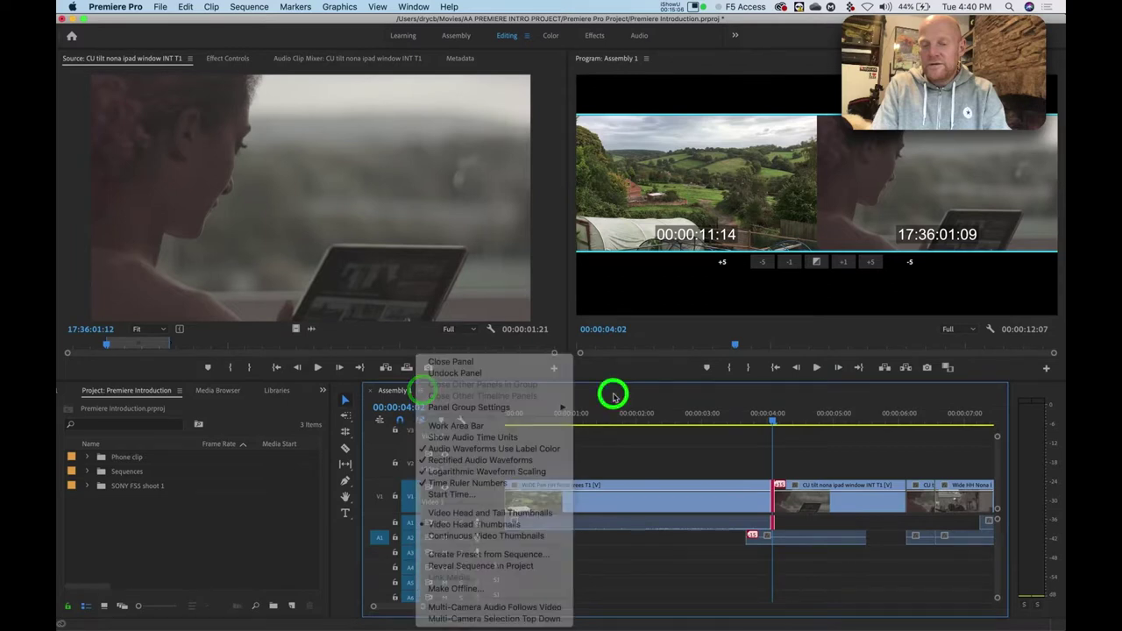
- Switch to the presentation, advance from Hidden Menus to the Window Layout slide, and return to Premiere Pro
key(super+Tab)
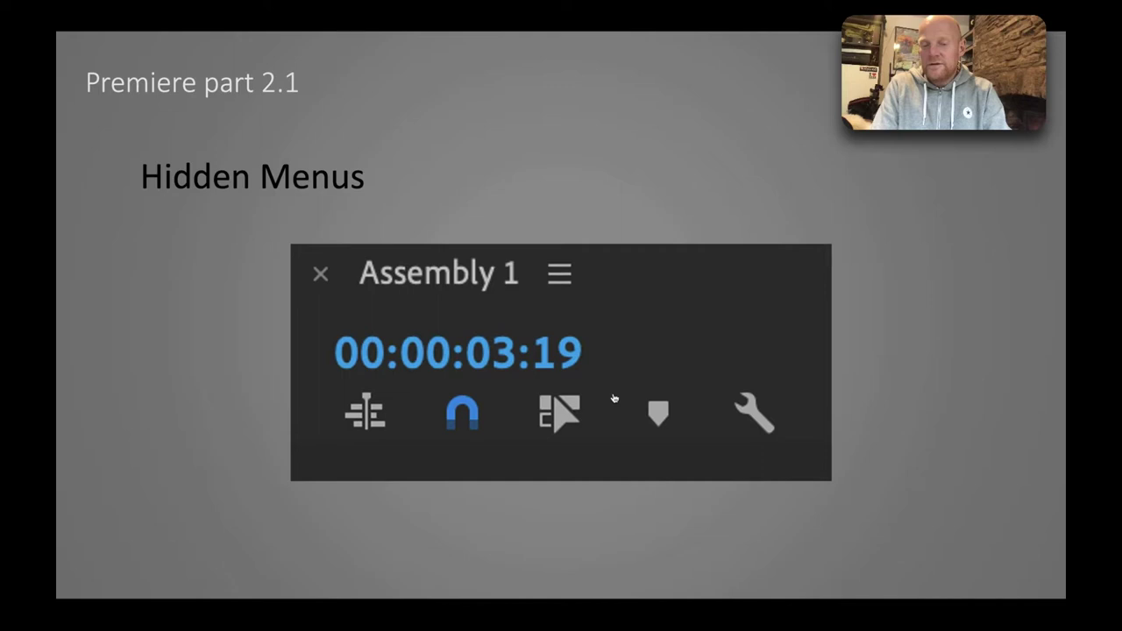
key(Right)
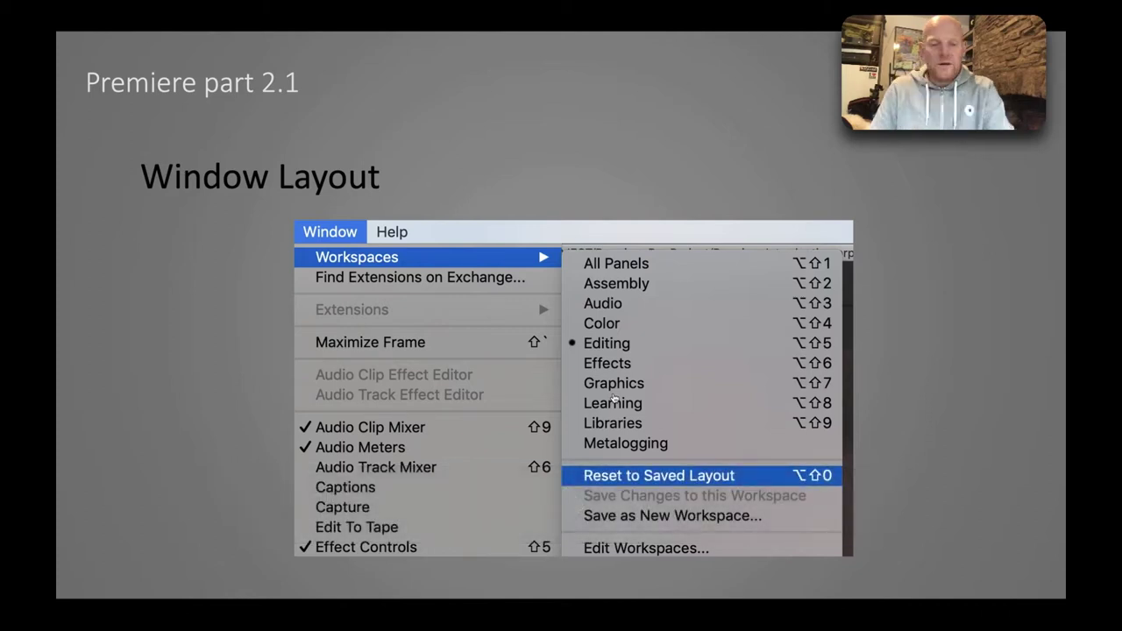
key(super+Tab)
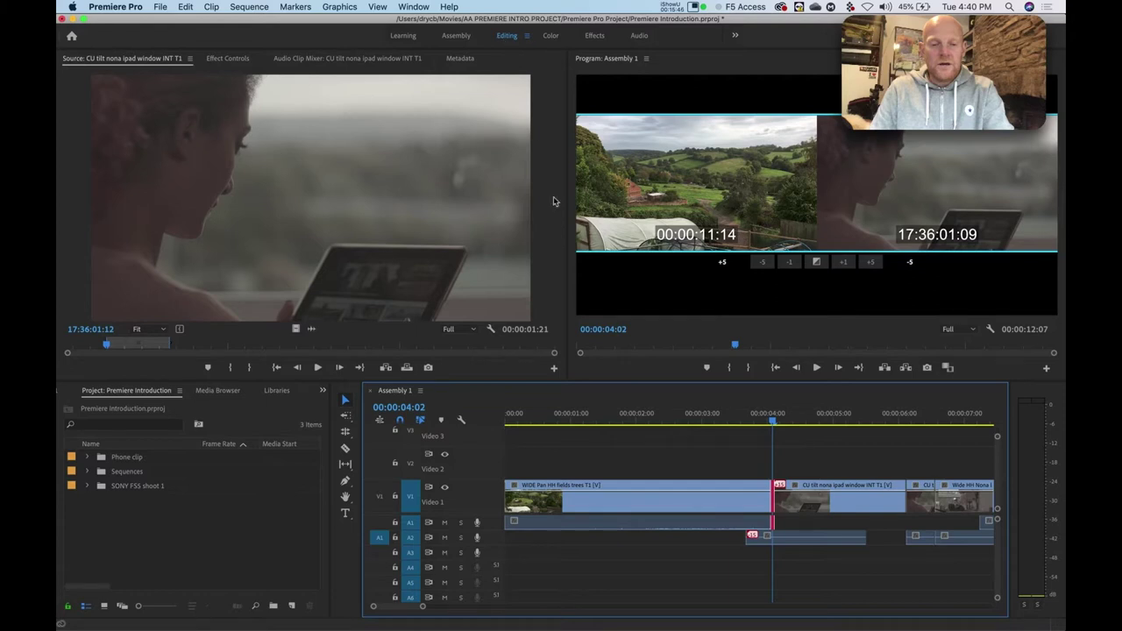
- Leave the trim view of Assembly 1, reopen it at the edit after the WIDE Pan clip, and close it with nothing selected
click(696, 201)
click(692, 503)
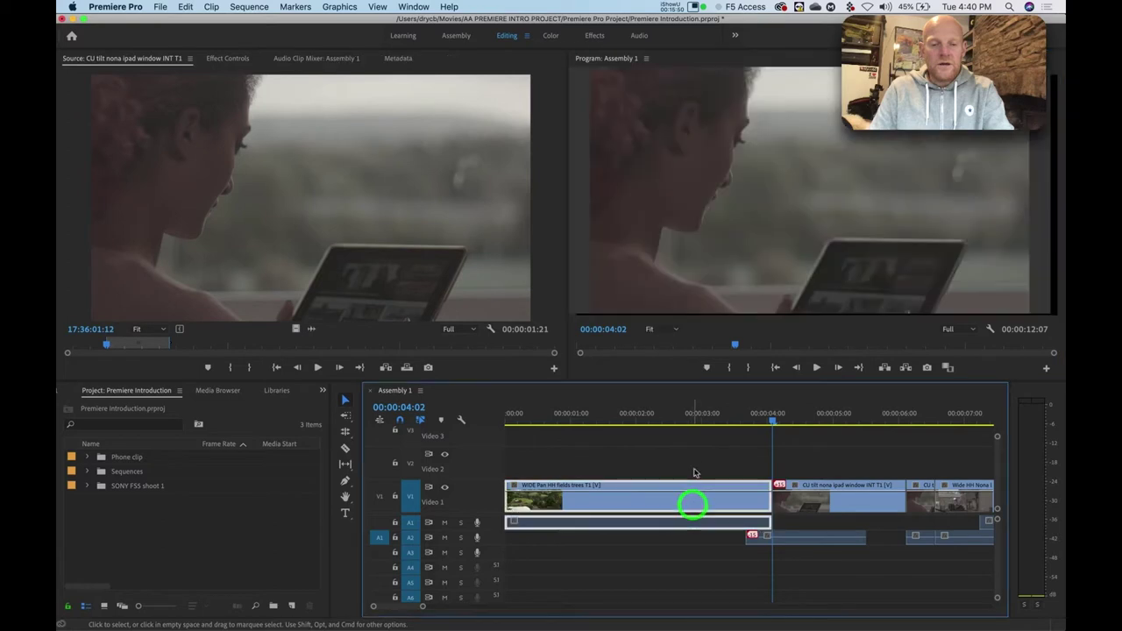
click(762, 205)
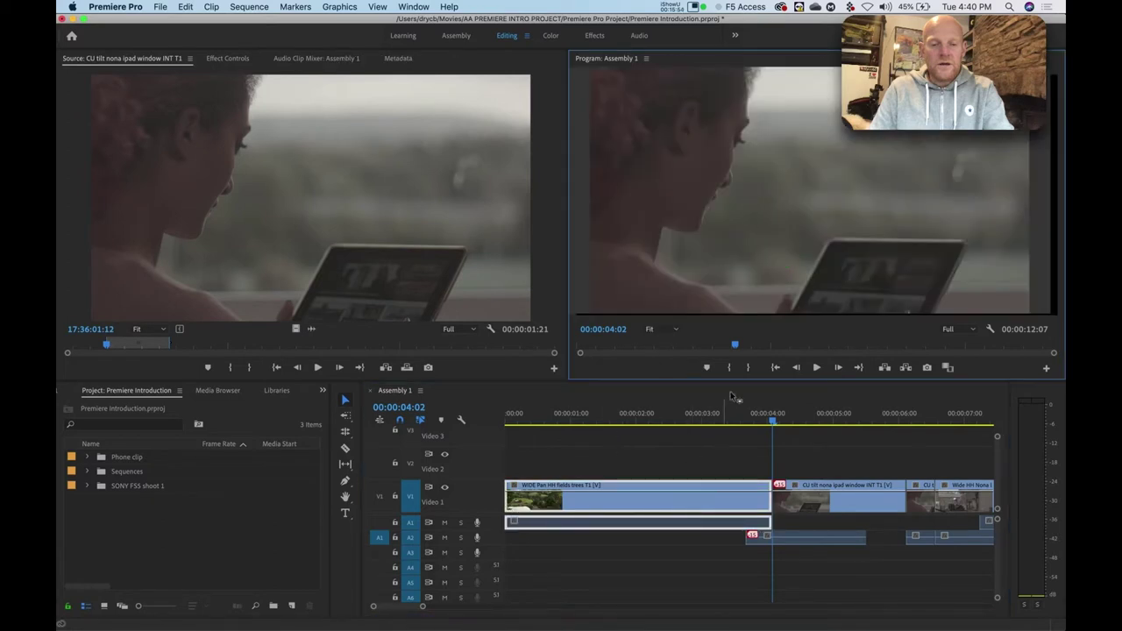
double_click(772, 500)
click(714, 460)
click(674, 453)
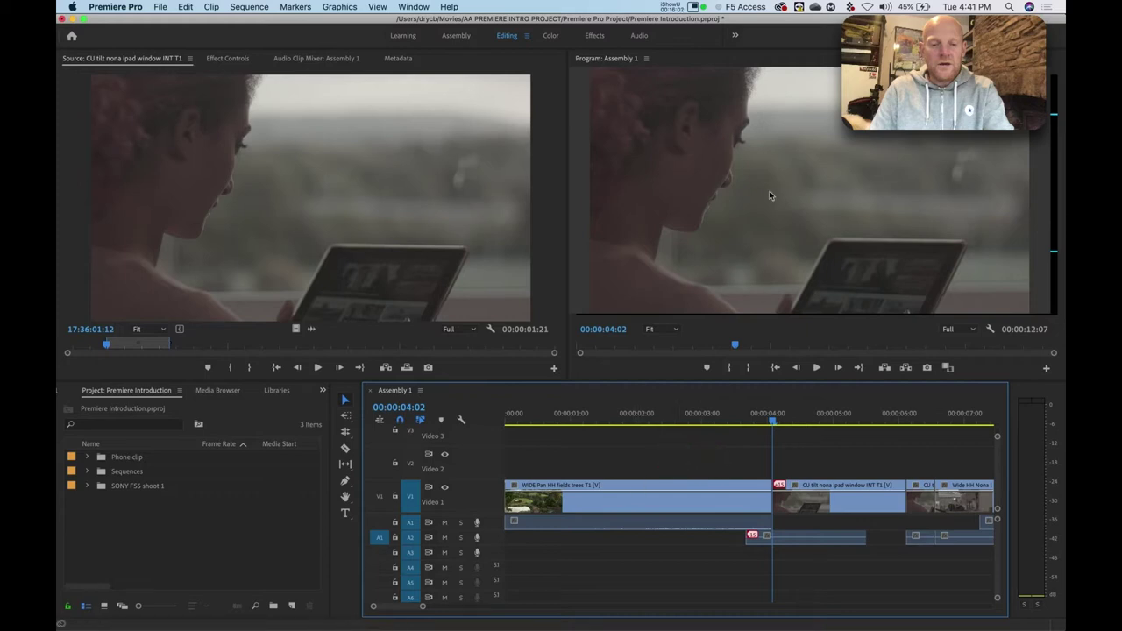
- Look through the Color and Assembly workspaces and their panel arrangement, and return to the Editing workspace
click(551, 36)
click(510, 36)
click(458, 36)
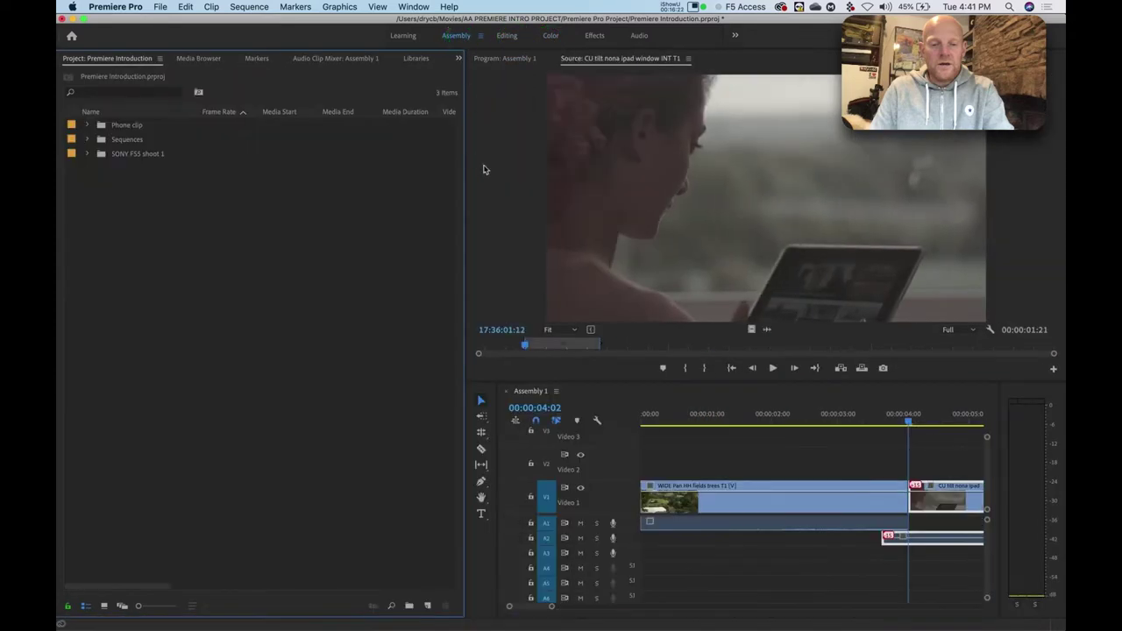
click(627, 225)
click(387, 263)
click(736, 469)
click(690, 207)
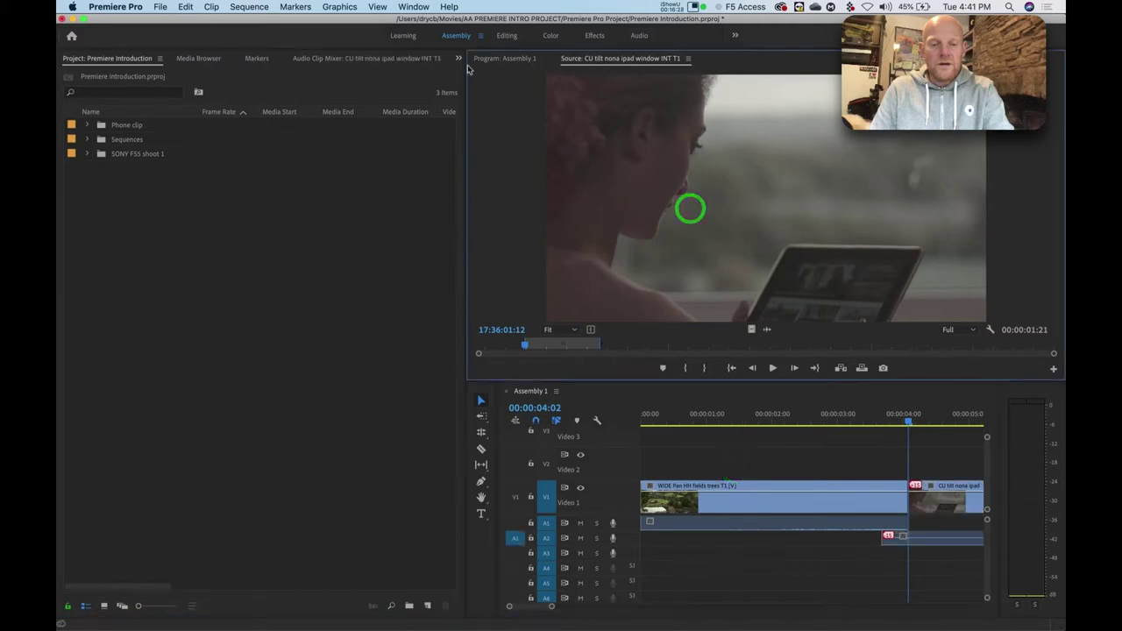
click(502, 36)
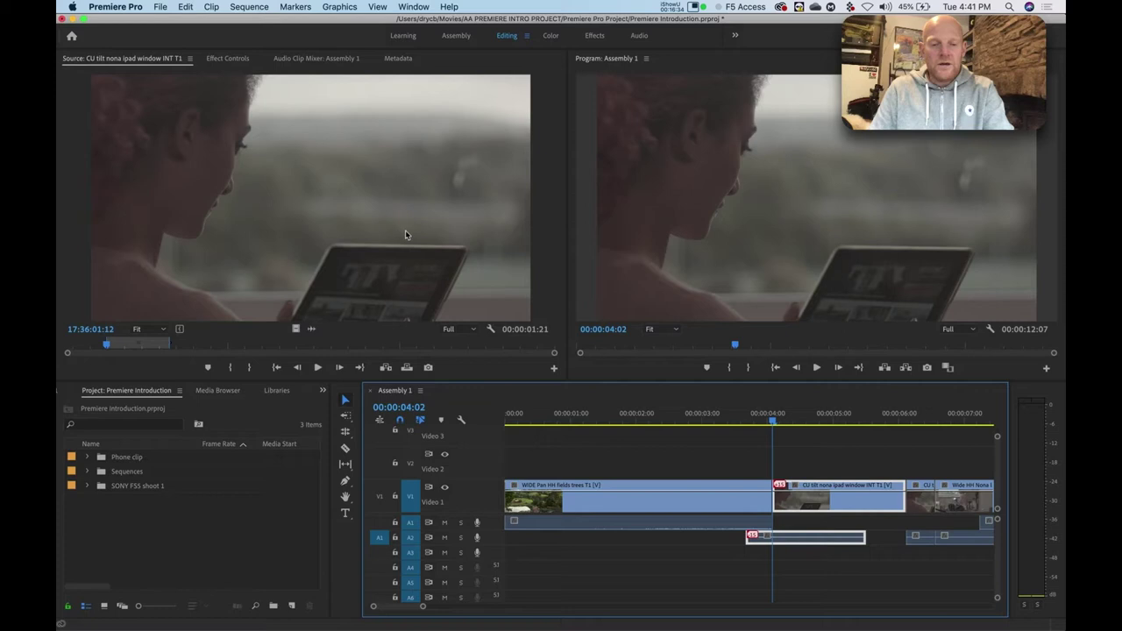
click(436, 225)
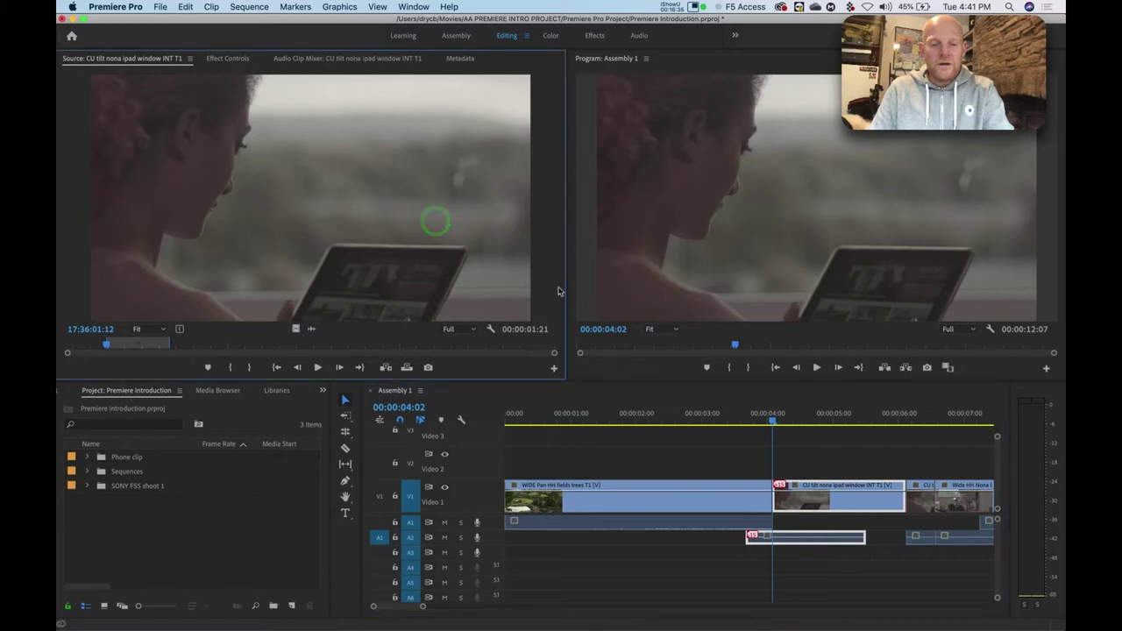
- Narrow the Source monitor's panel group to about a third of the window width and dock the Media Browser in it
click(347, 399)
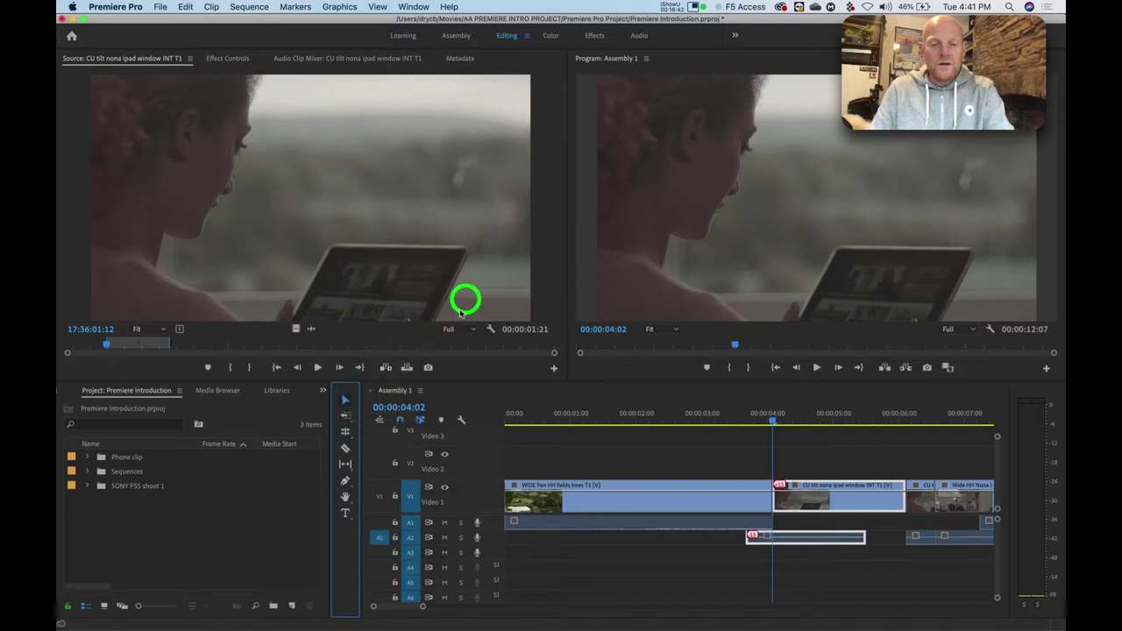
click(552, 198)
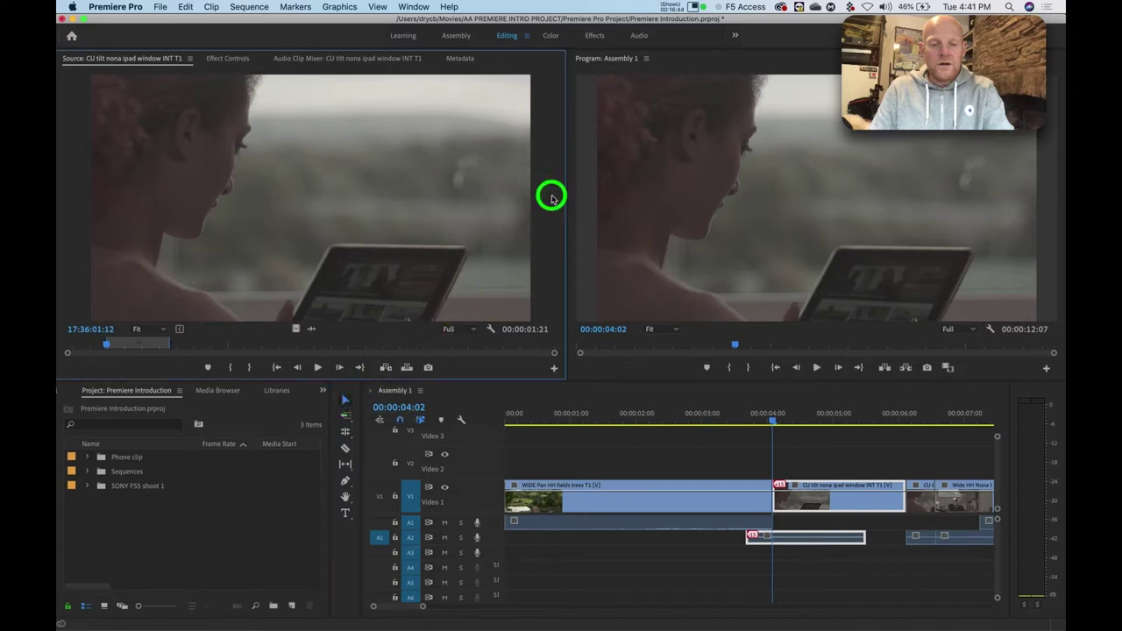
drag(563, 196, 370, 202)
click(217, 391)
drag(269, 372, 310, 210)
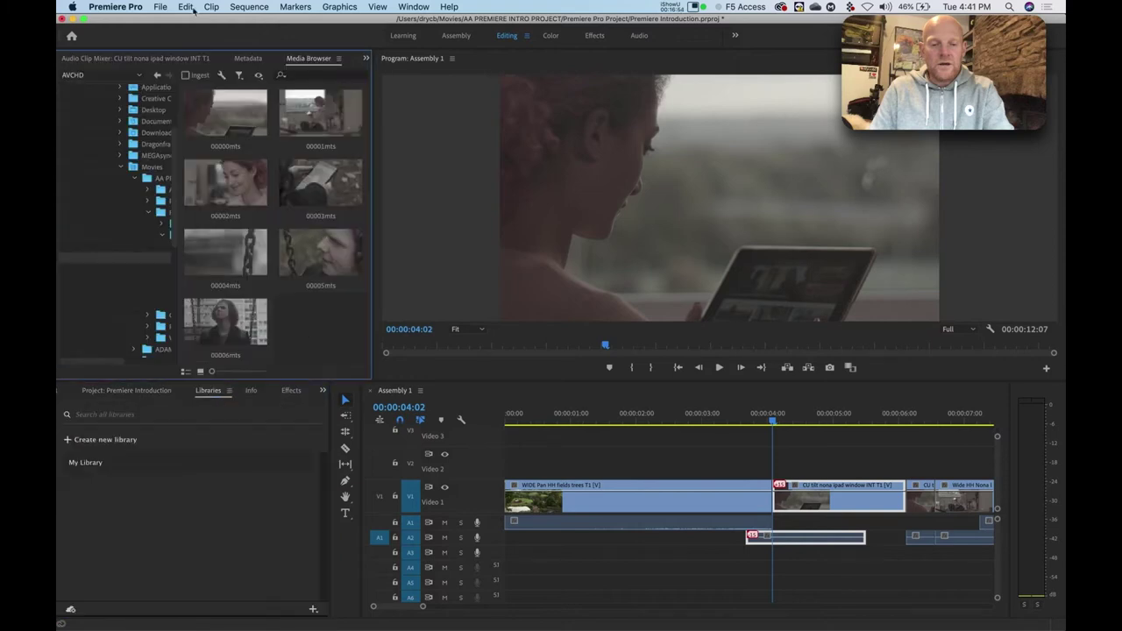
- Dock the Metadata panel and the Assembly 1 timeline in the Program monitor's group, with the playhead at 00:00:01:12
drag(241, 58, 643, 130)
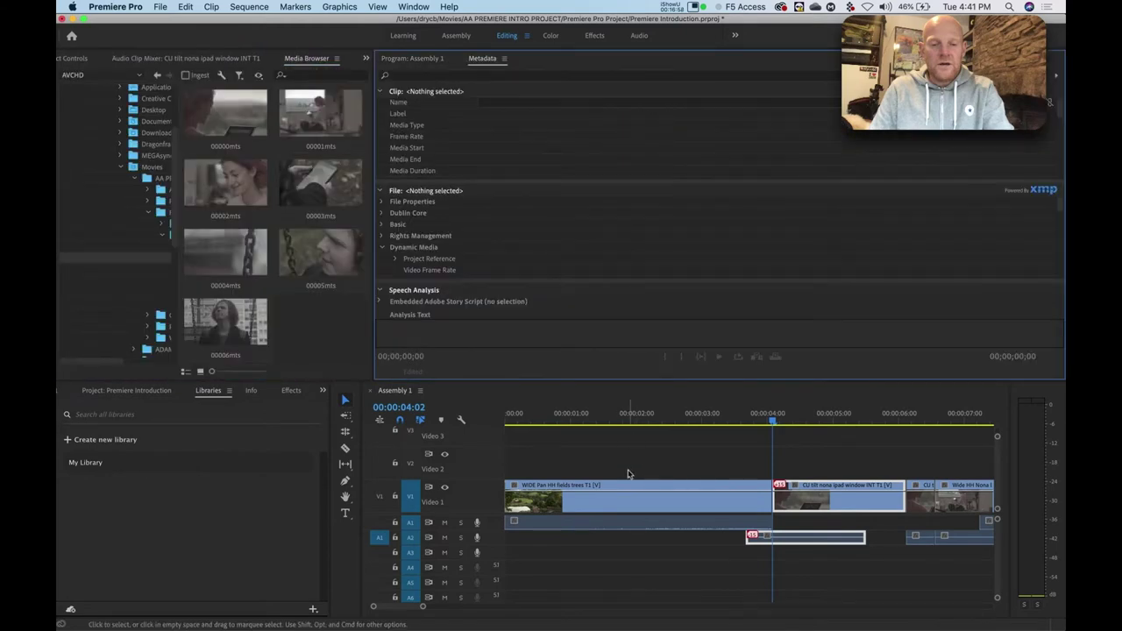
click(603, 417)
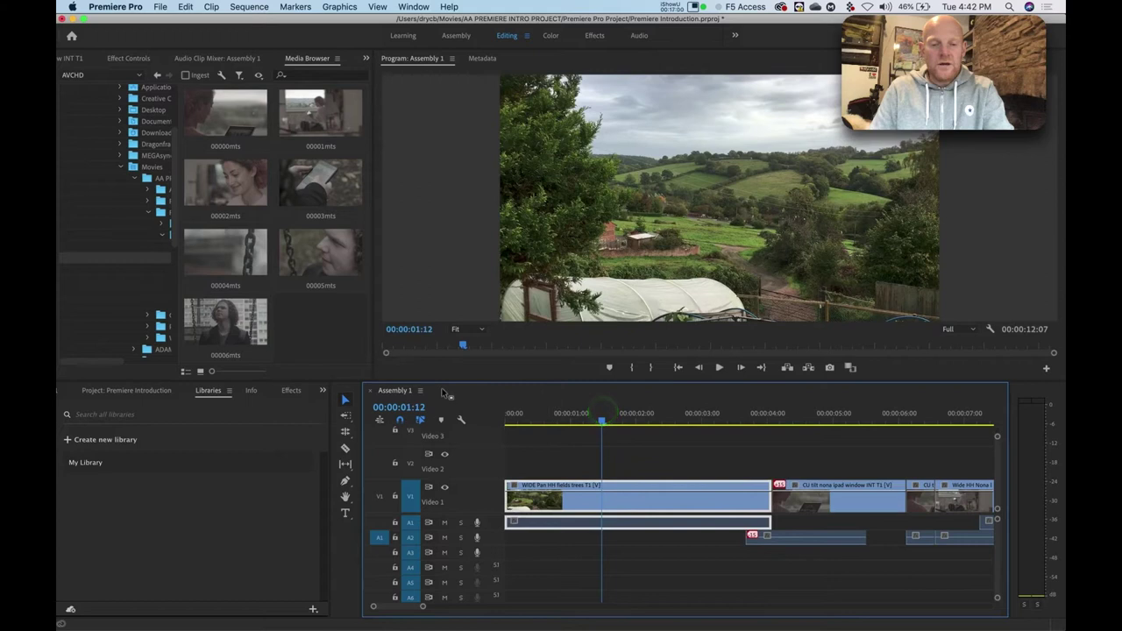
drag(395, 391, 567, 269)
click(567, 446)
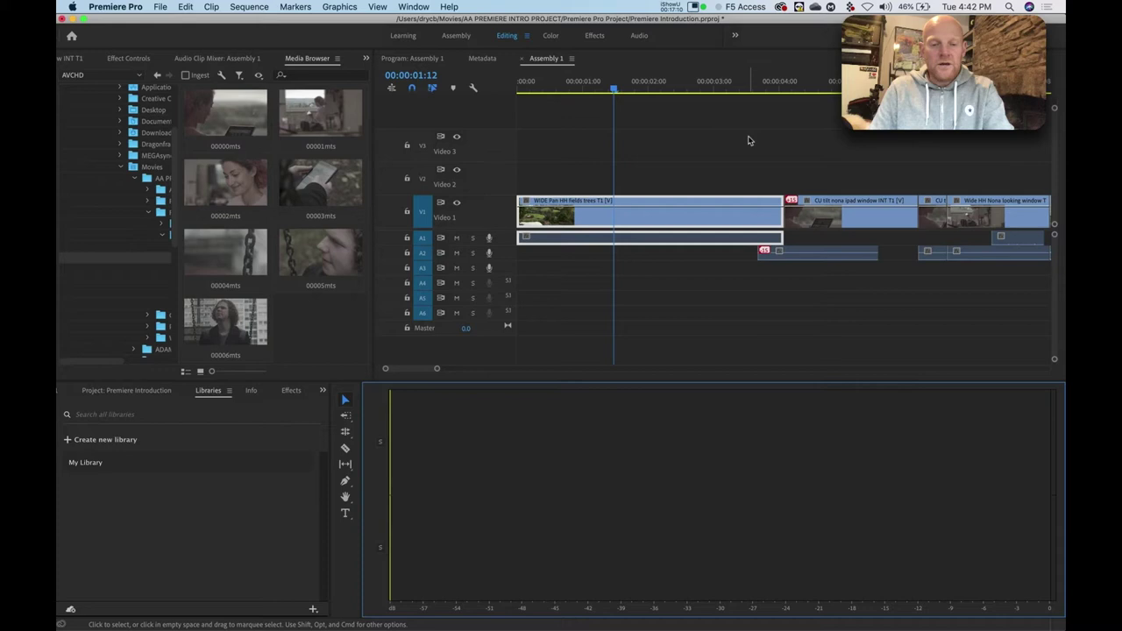
- Switch to the Color workspace and back to Editing to check whether the rearranged layout is kept
click(551, 37)
click(507, 39)
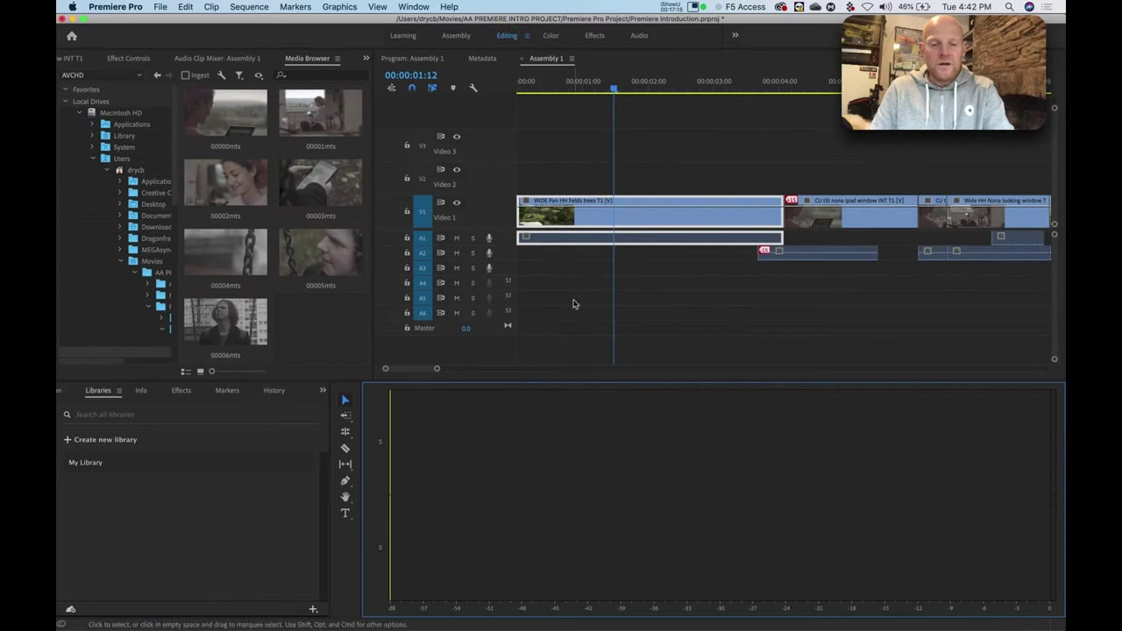
click(462, 175)
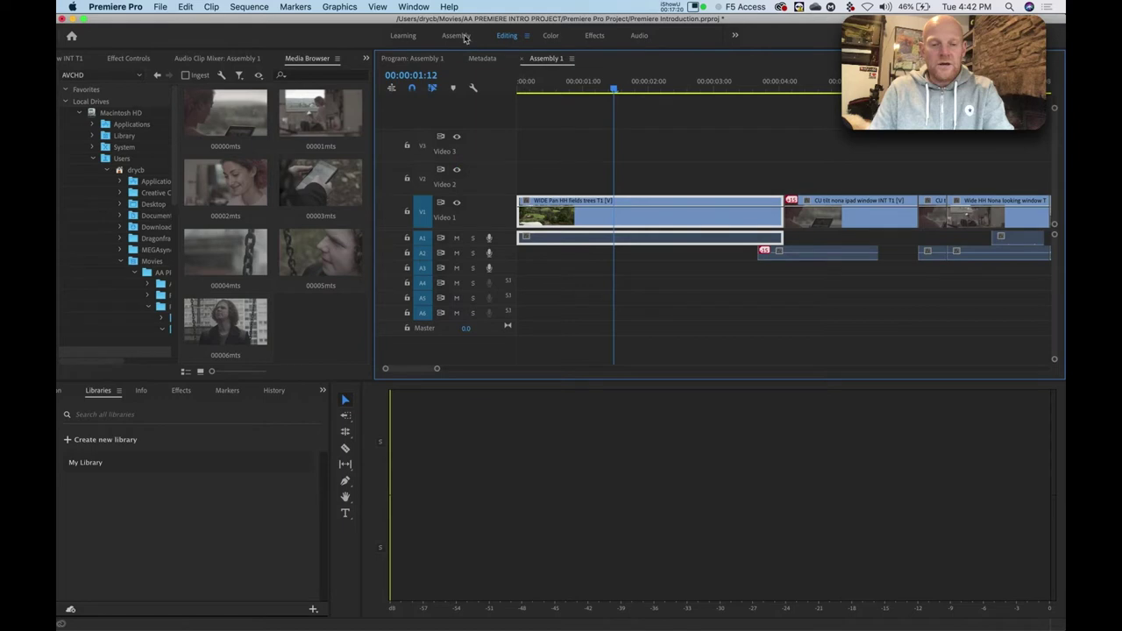
- Examine the available workspaces and the commands for resetting and saving the layout
click(414, 7)
mouse_move(416, 22)
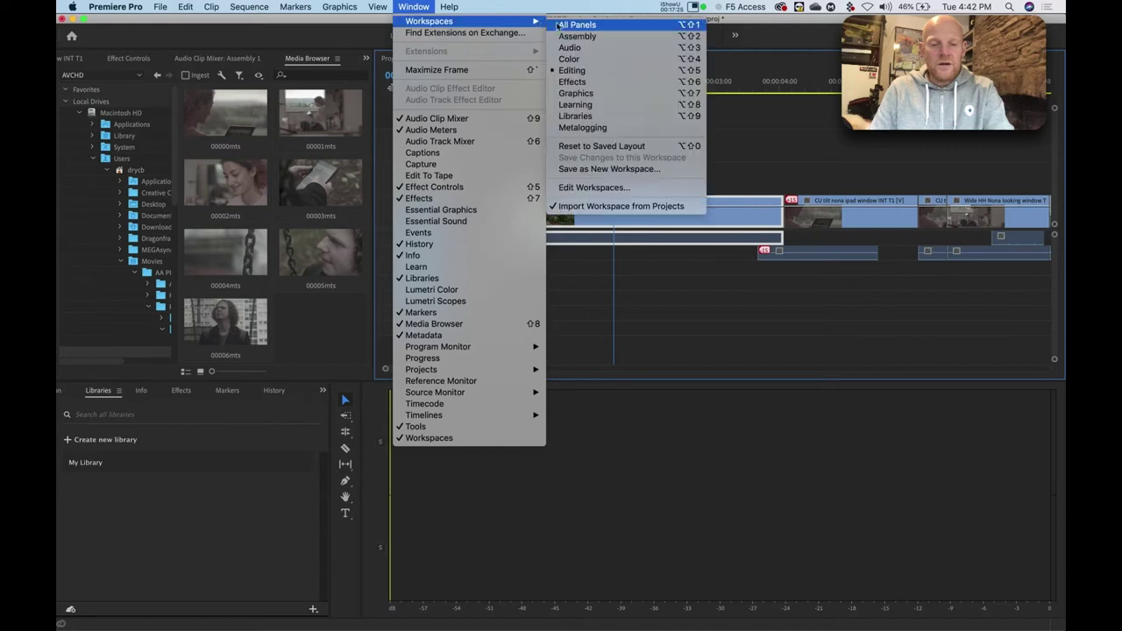
click(624, 146)
click(452, 10)
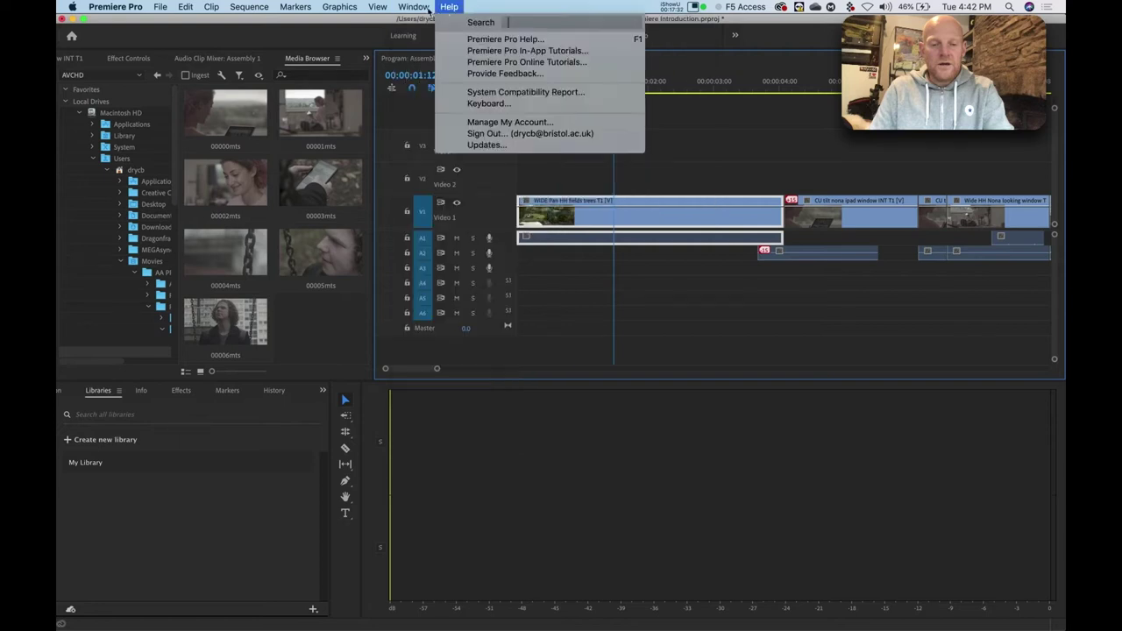
click(424, 9)
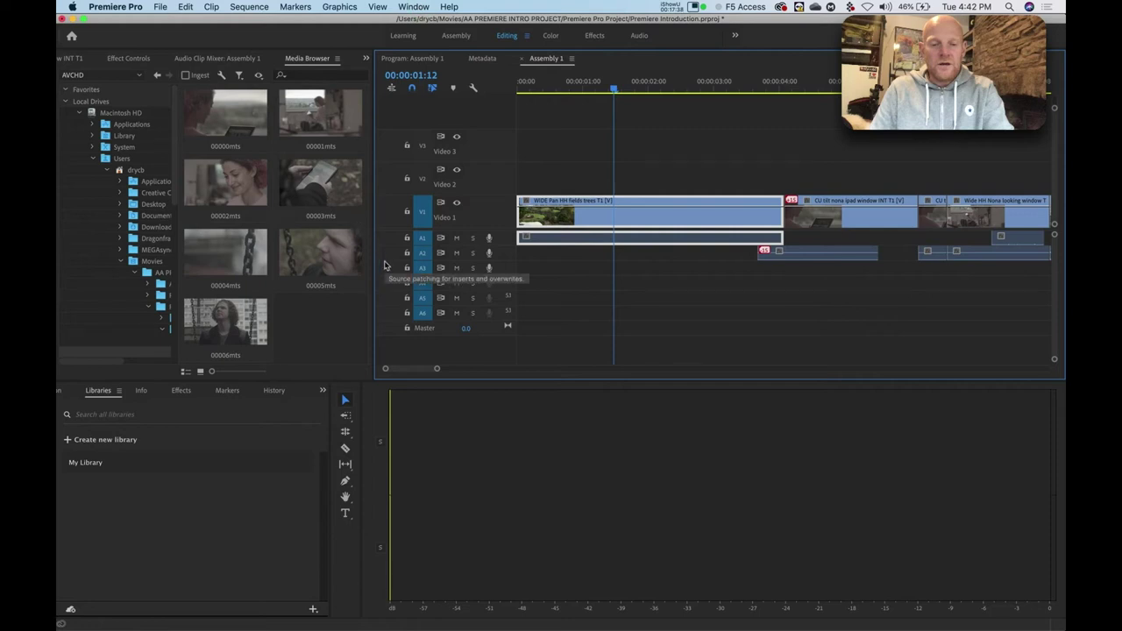
- Save the rearranged panel layout as a new workspace named "total mess"
click(414, 7)
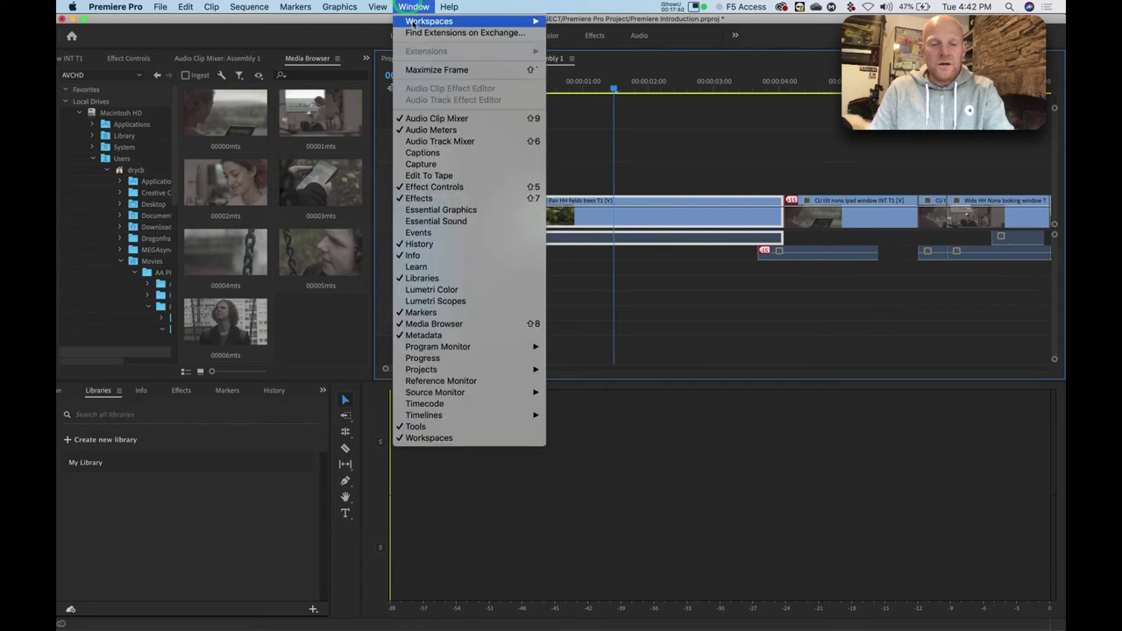
mouse_move(408, 23)
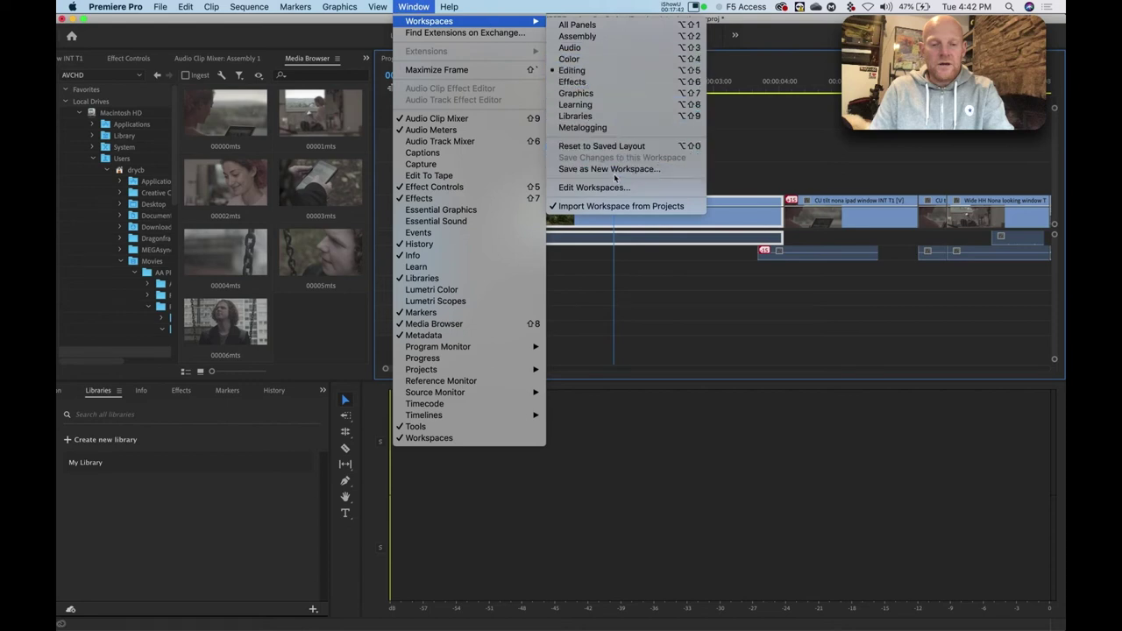
click(613, 169)
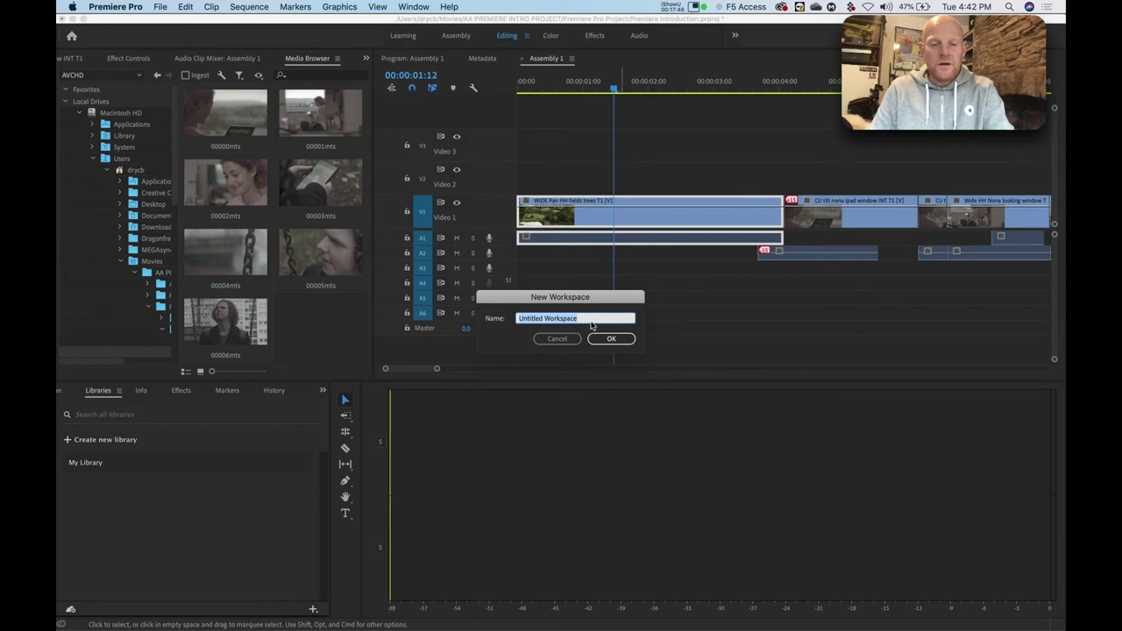
text(total )
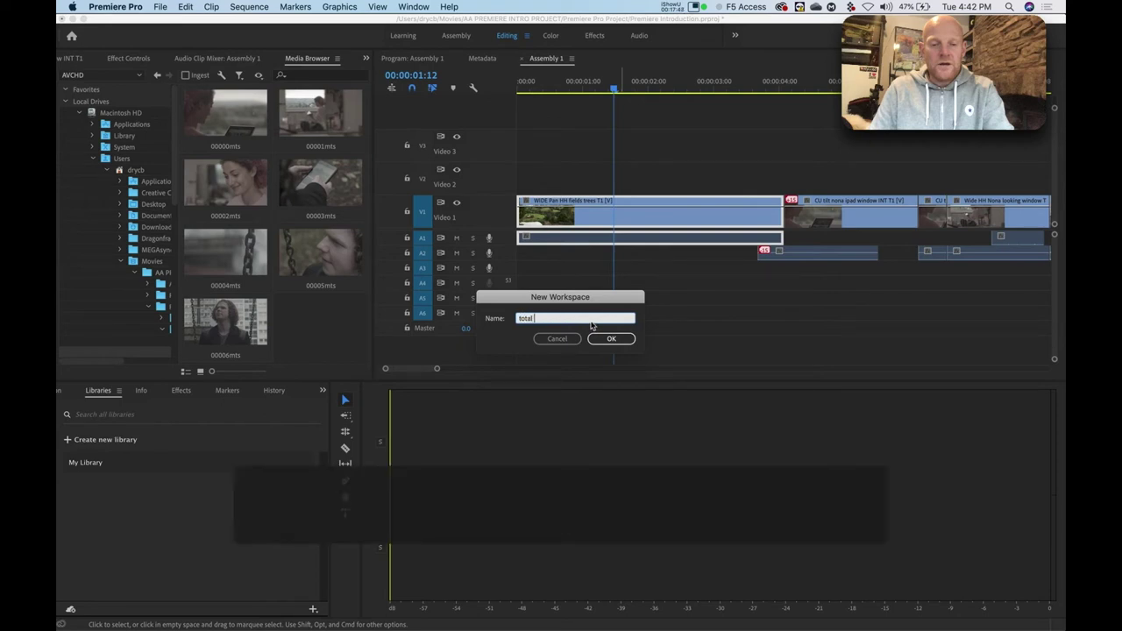
text(mess)
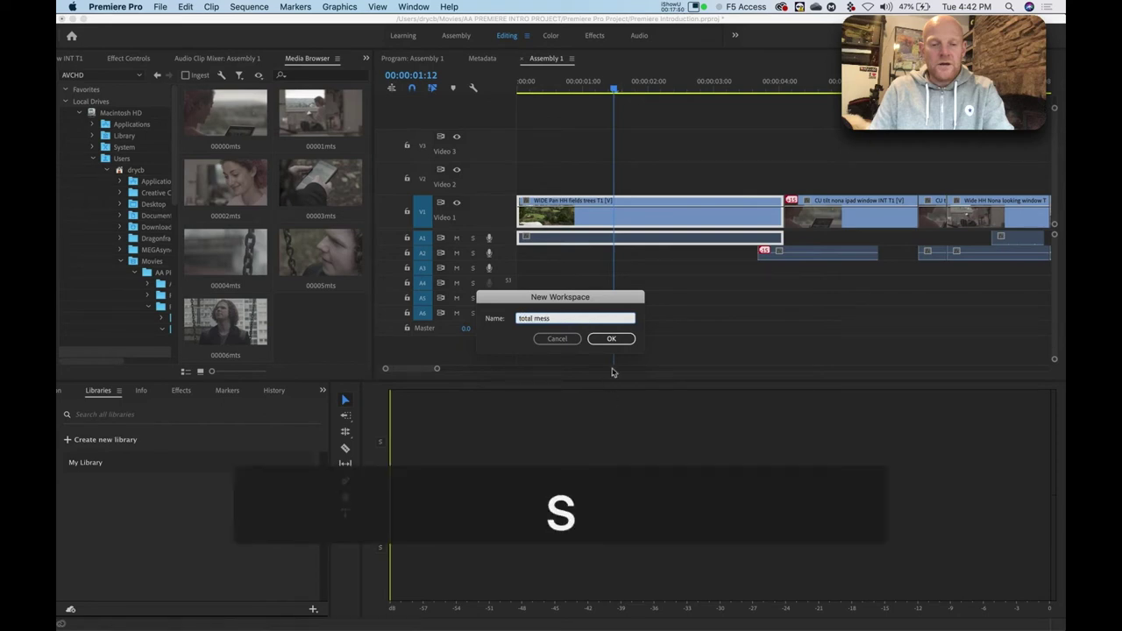
click(609, 340)
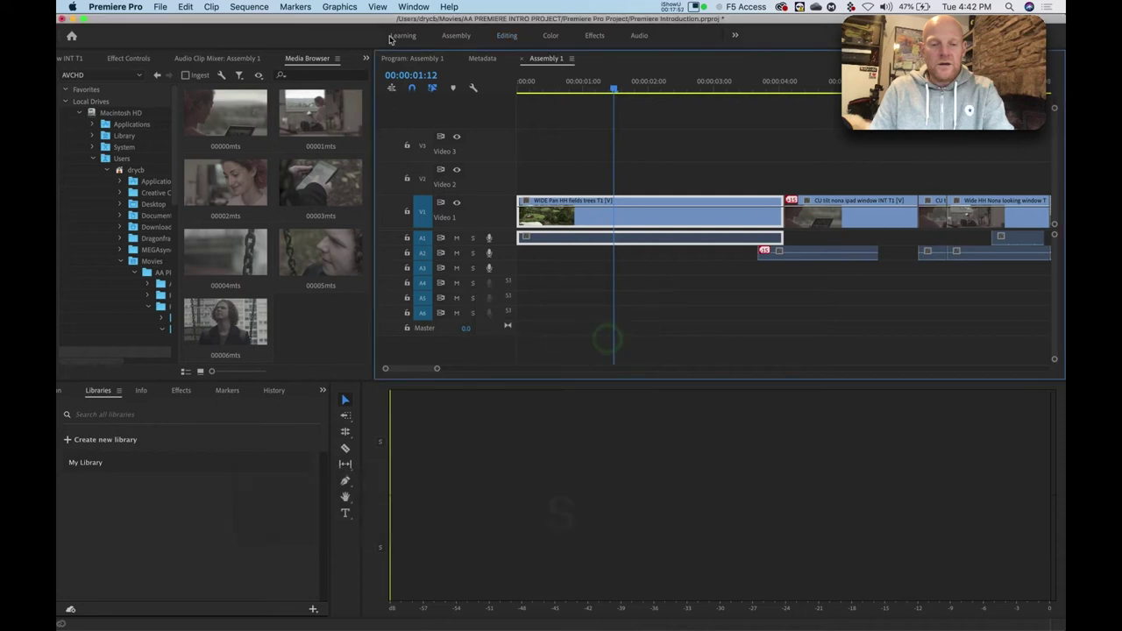
- Check the workspace list for the total mess entry and switch to the Editing workspace
click(412, 6)
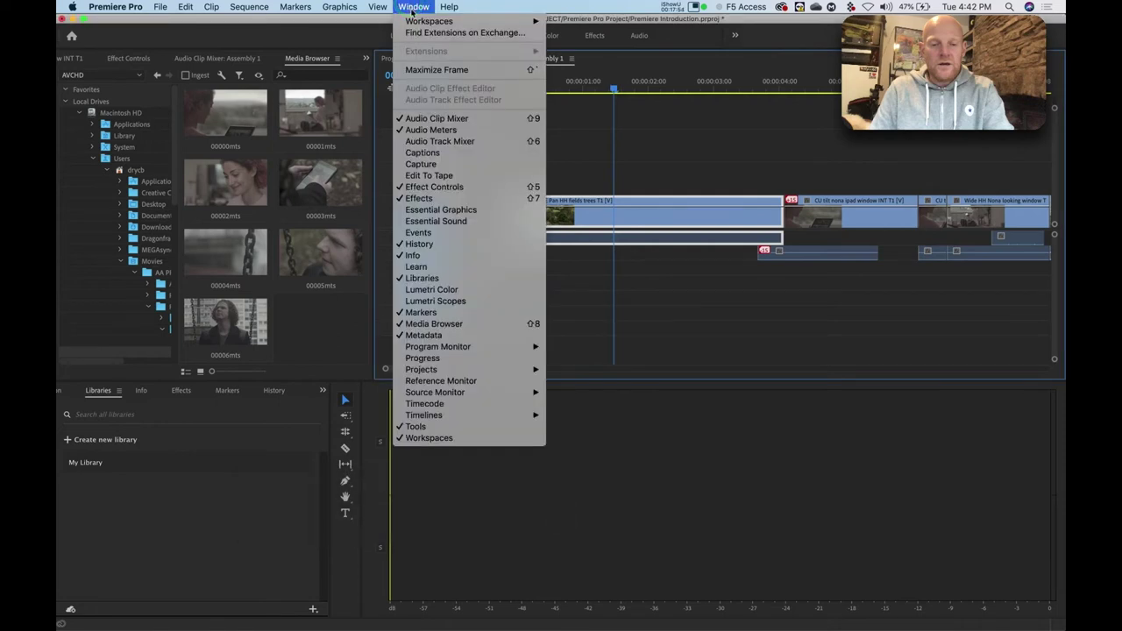
mouse_move(438, 20)
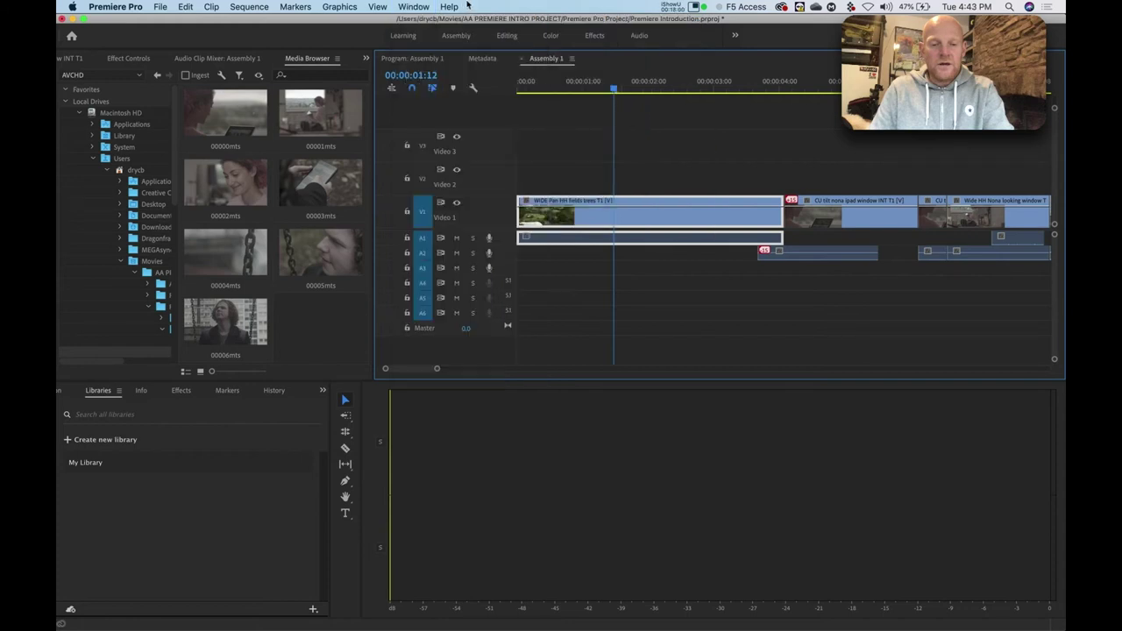
click(415, 7)
mouse_move(429, 20)
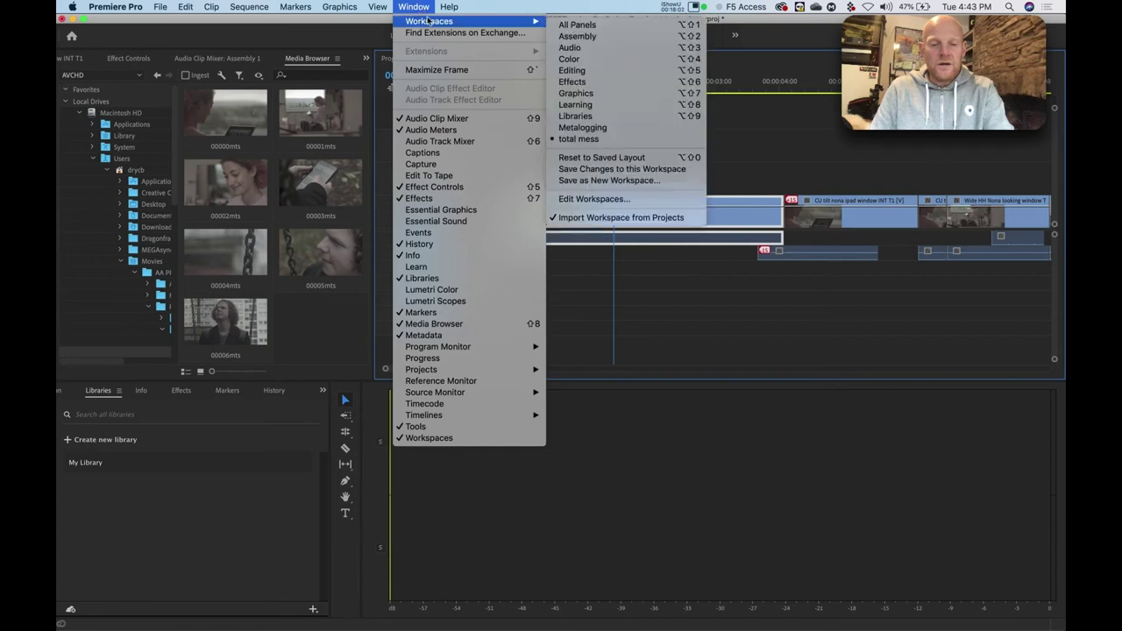
click(596, 74)
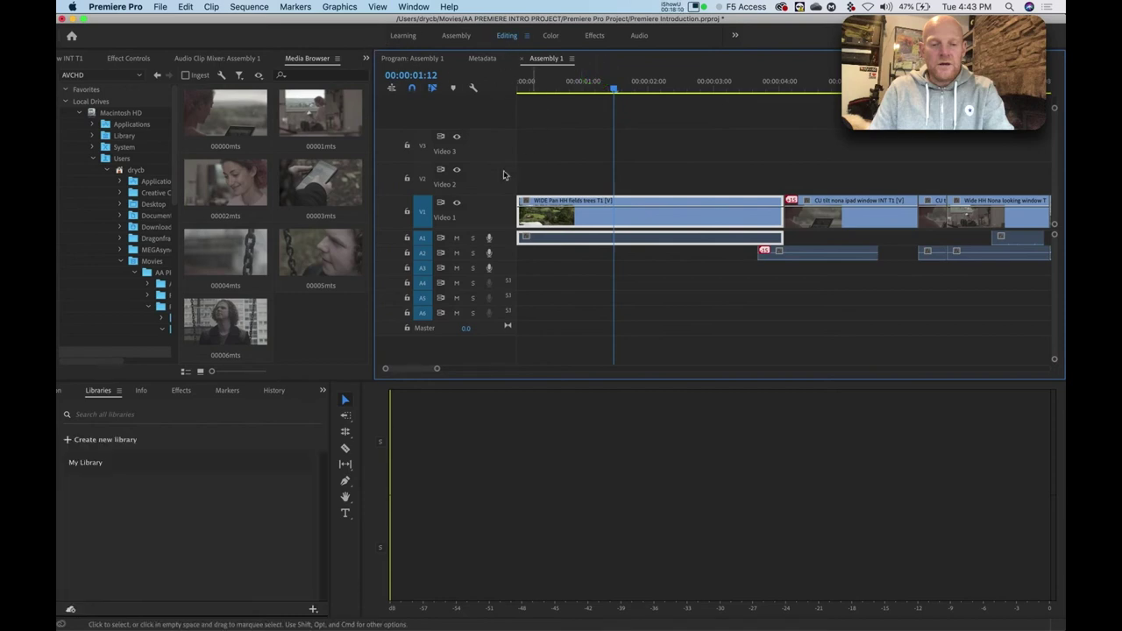
- Reset the Editing workspace to its saved layout
click(409, 6)
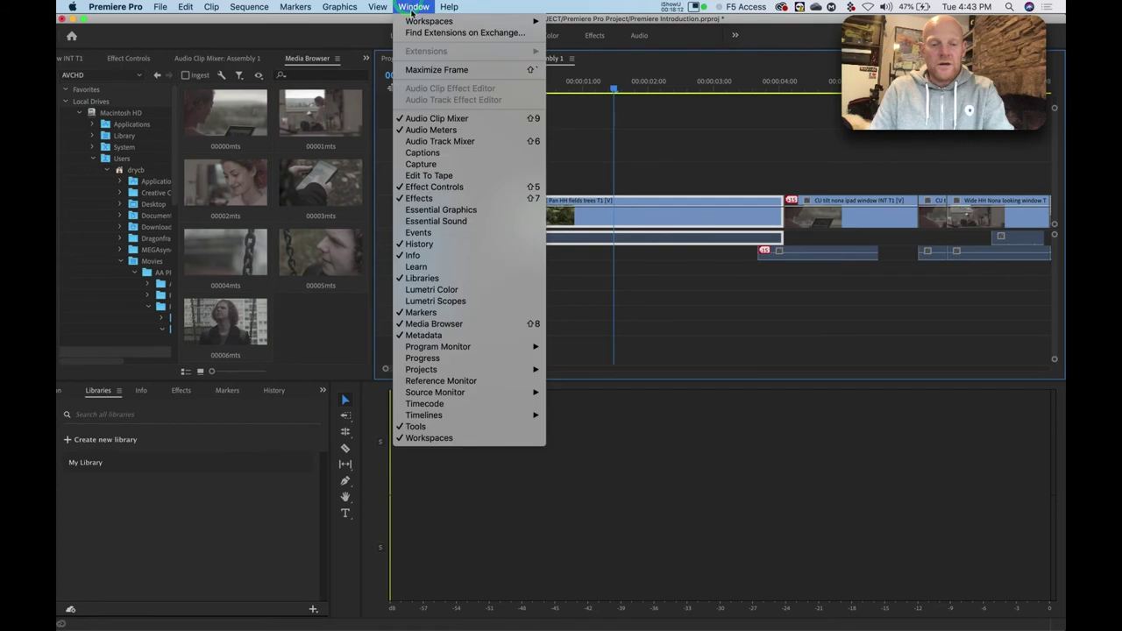
mouse_move(465, 21)
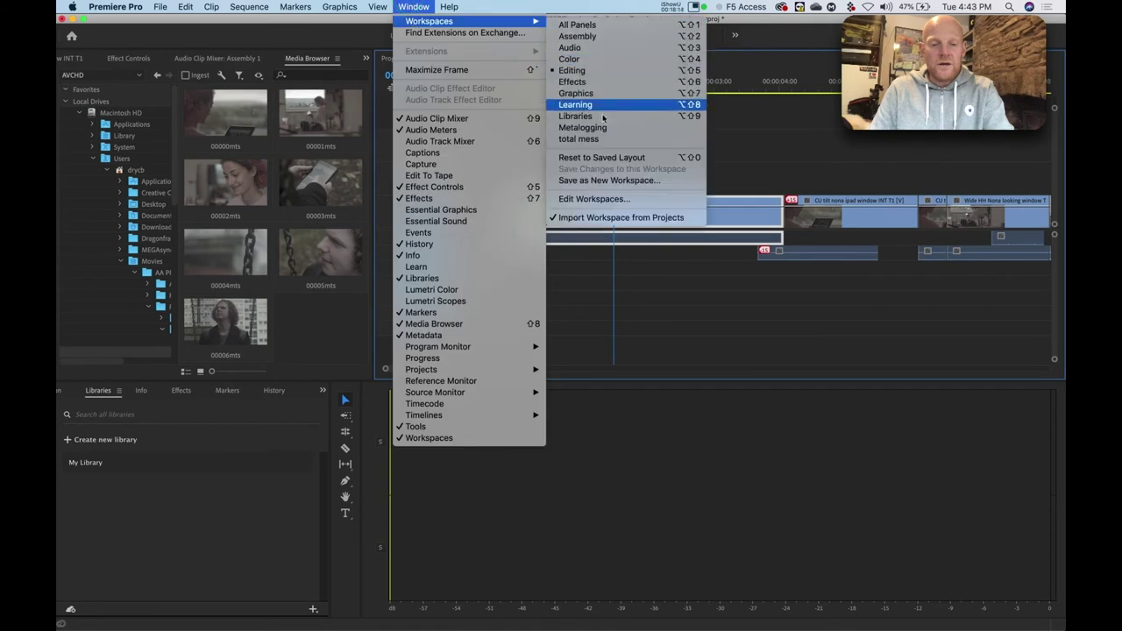
click(609, 159)
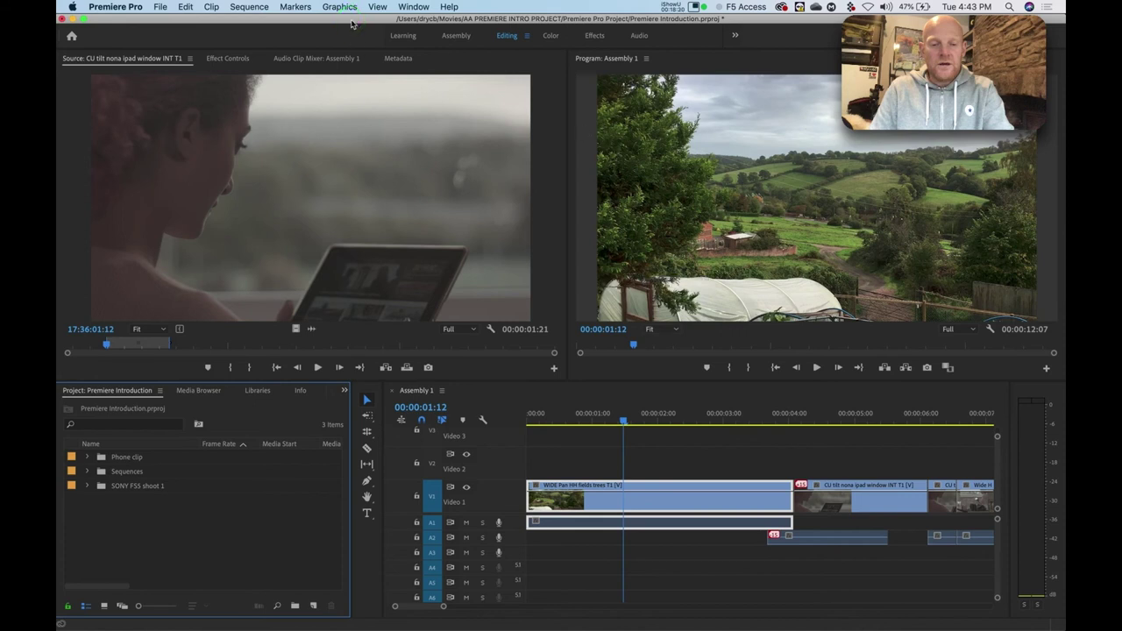
- Switch to the presentation and advance to the closing slide, The End
key(super+Tab)
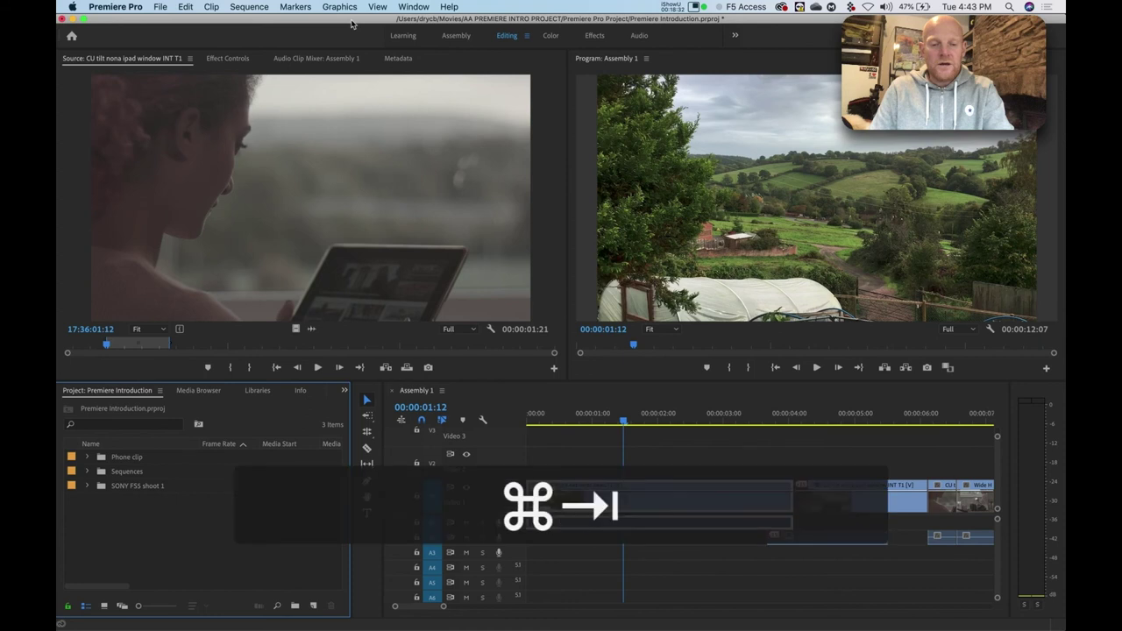
key(Right)
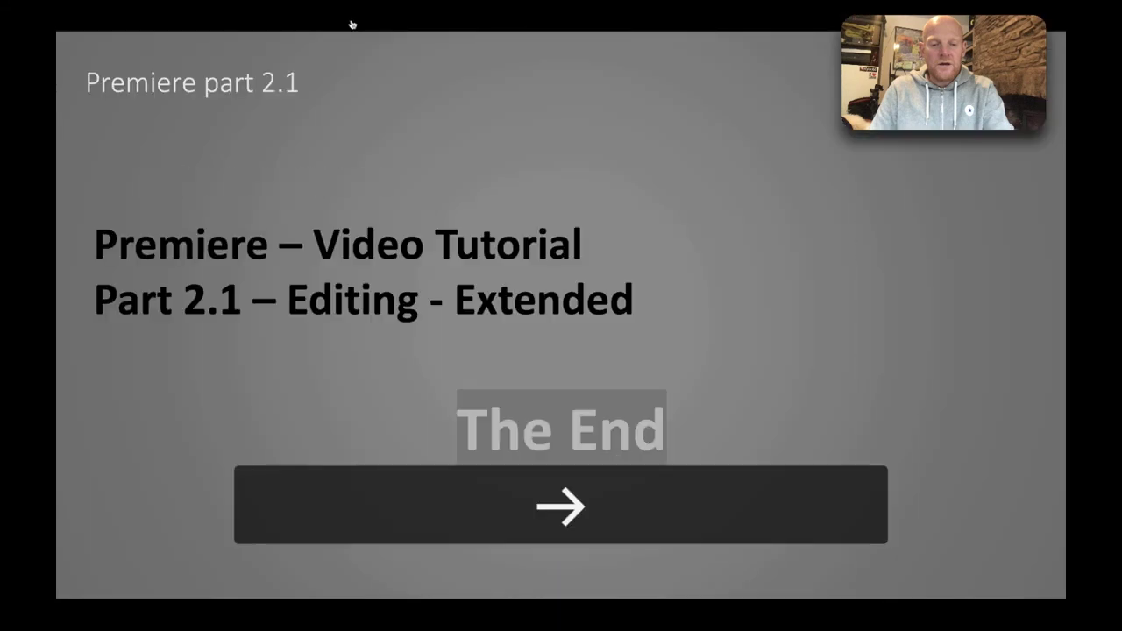